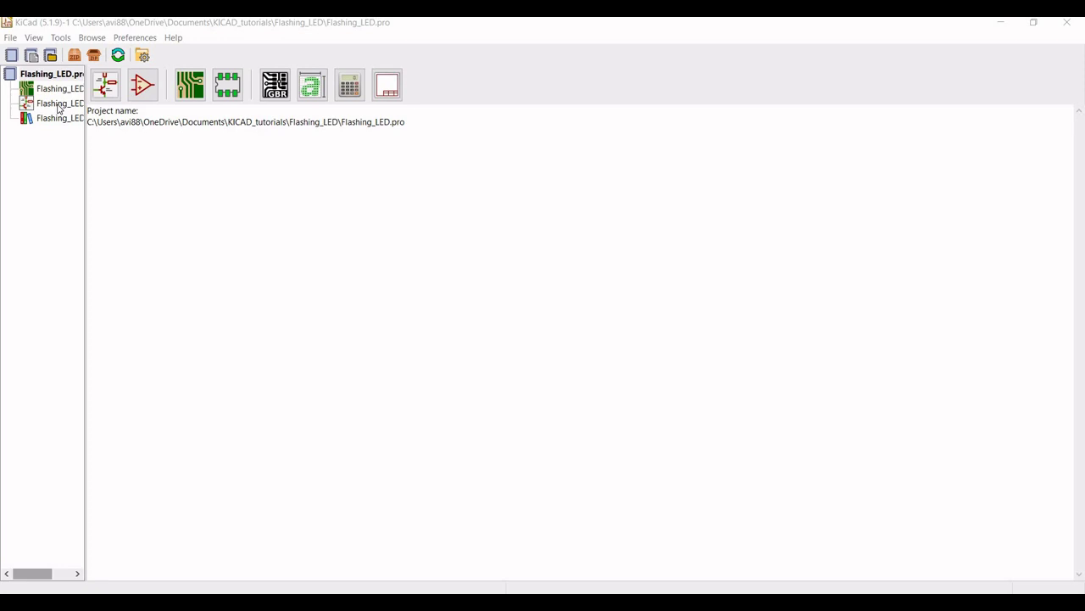
- Open the Flashing_LED.sch schematic in Eeschema
double_click(58, 104)
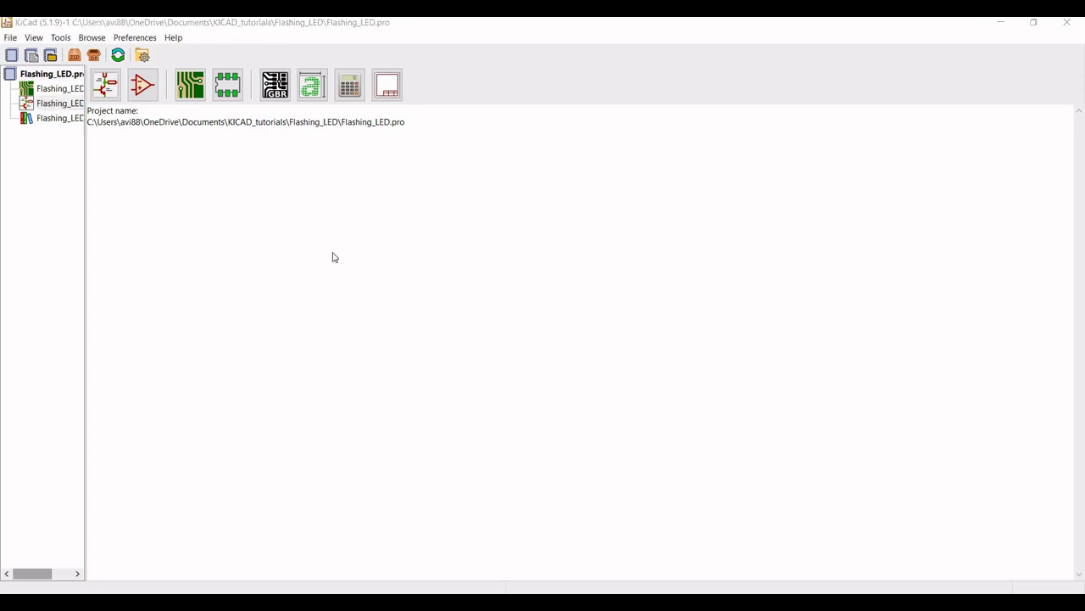
scroll(537, 311, up, 2)
scroll(538, 311, up, 4)
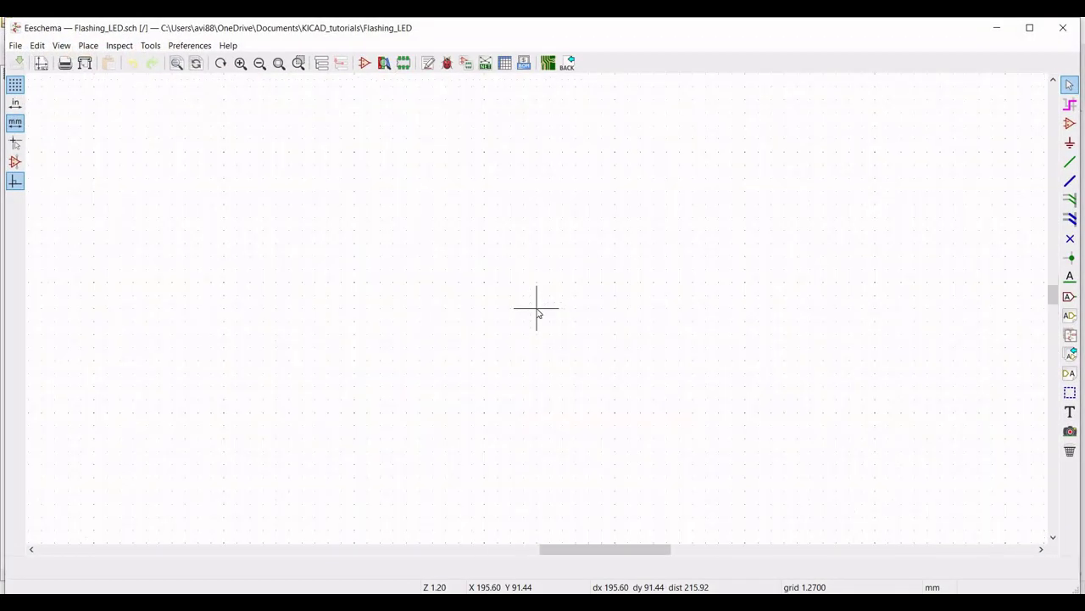
- Search NE555 and place the NE555D timer symbol on the sheet
click(1070, 124)
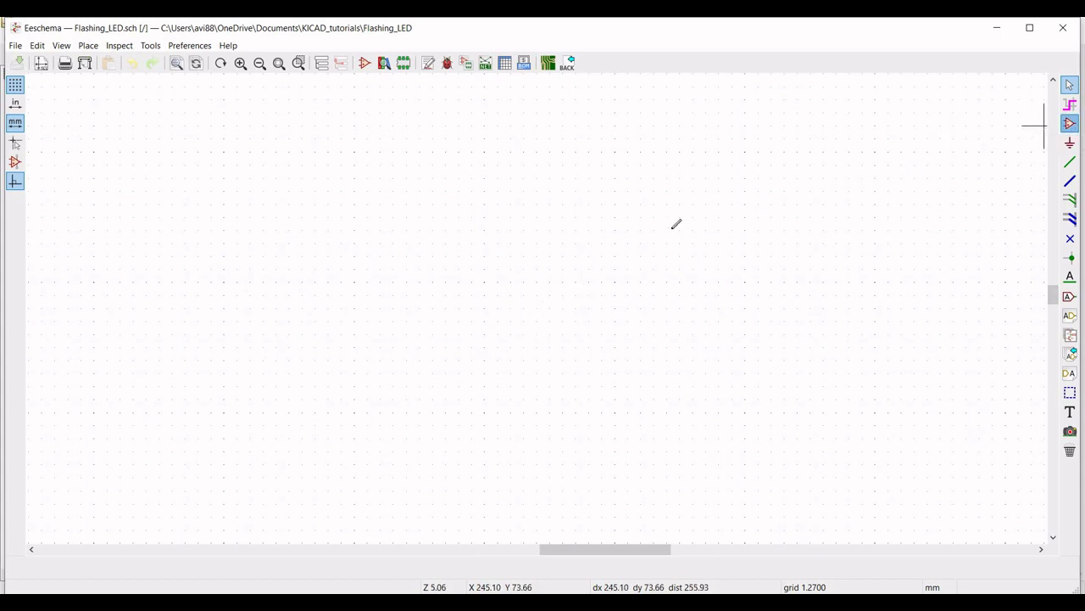
click(484, 308)
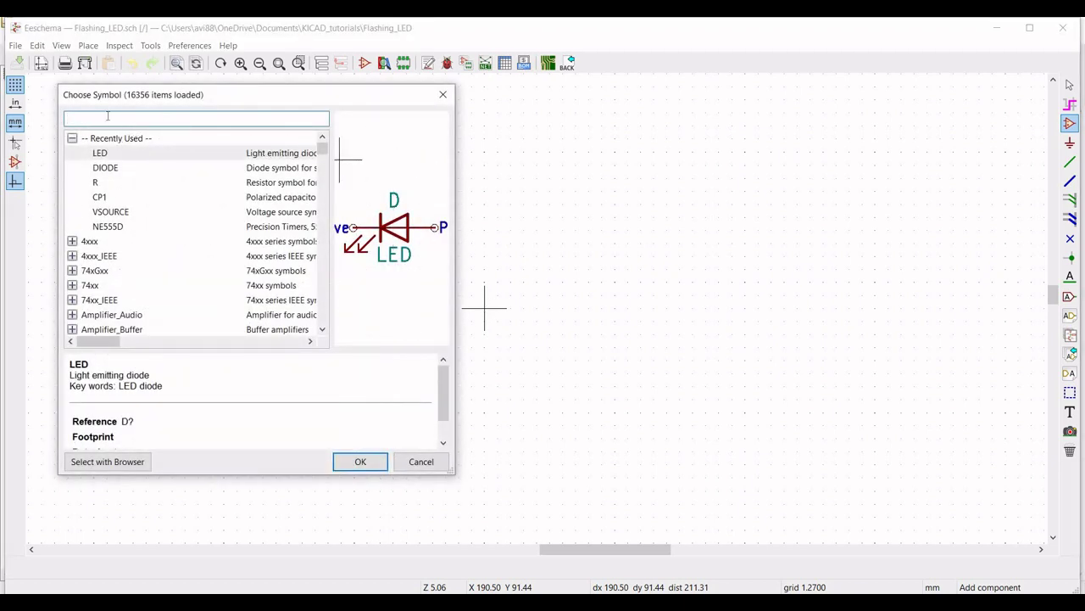
text(NE555)
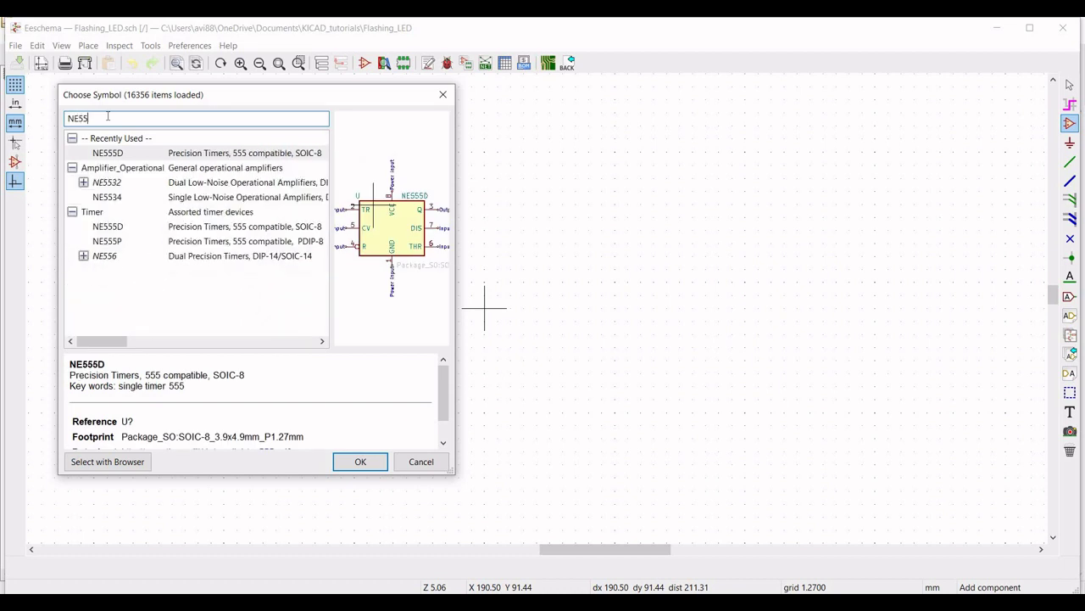
click(194, 154)
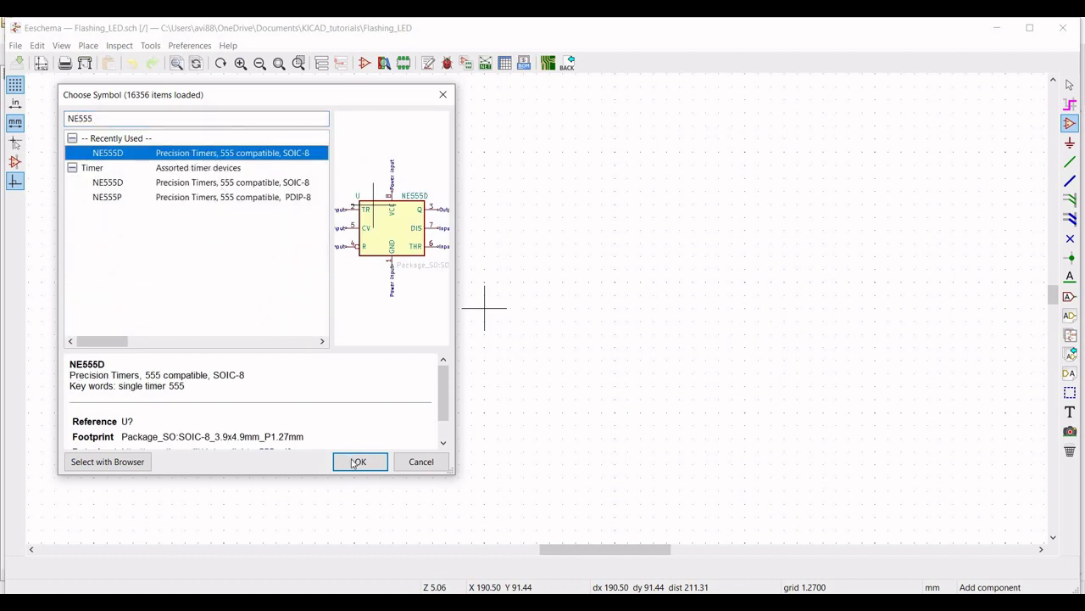
click(353, 461)
click(484, 308)
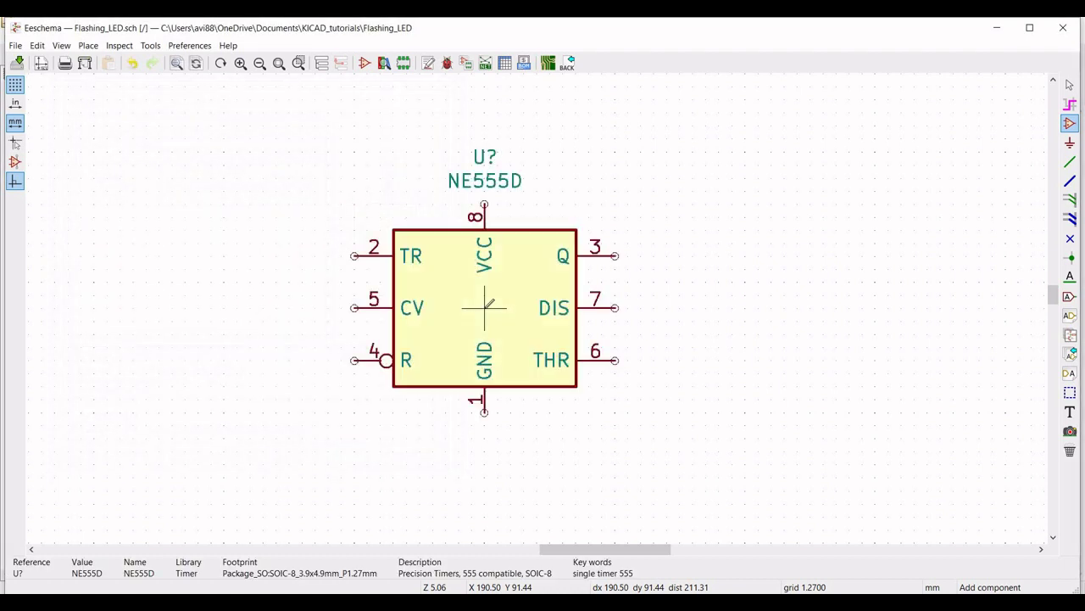
click(259, 63)
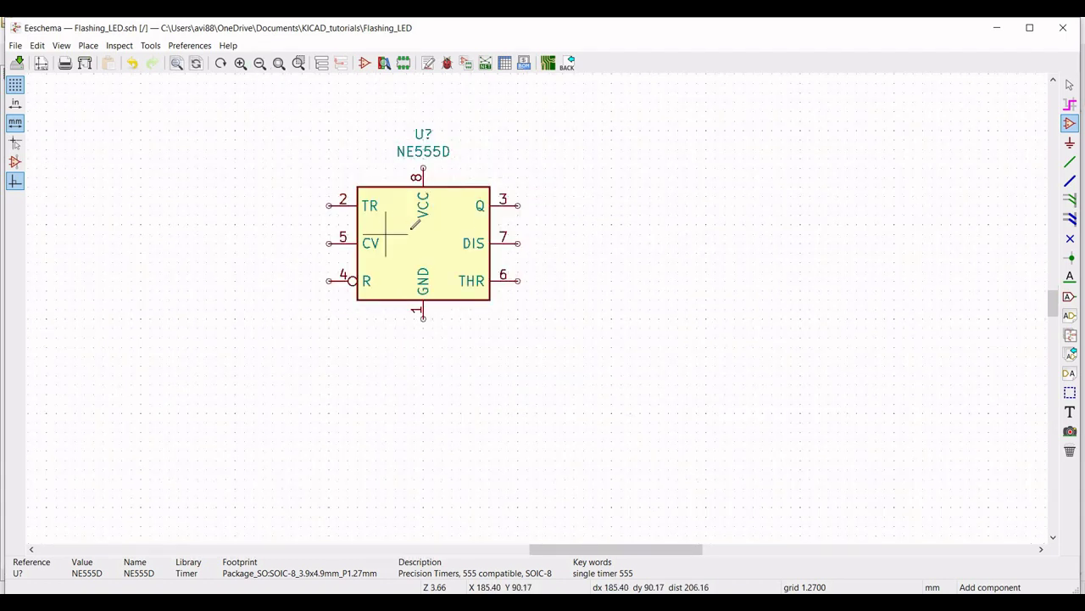
- Set the NE555D timer's reference to U1 in its properties
right_click(412, 233)
mouse_move(462, 317)
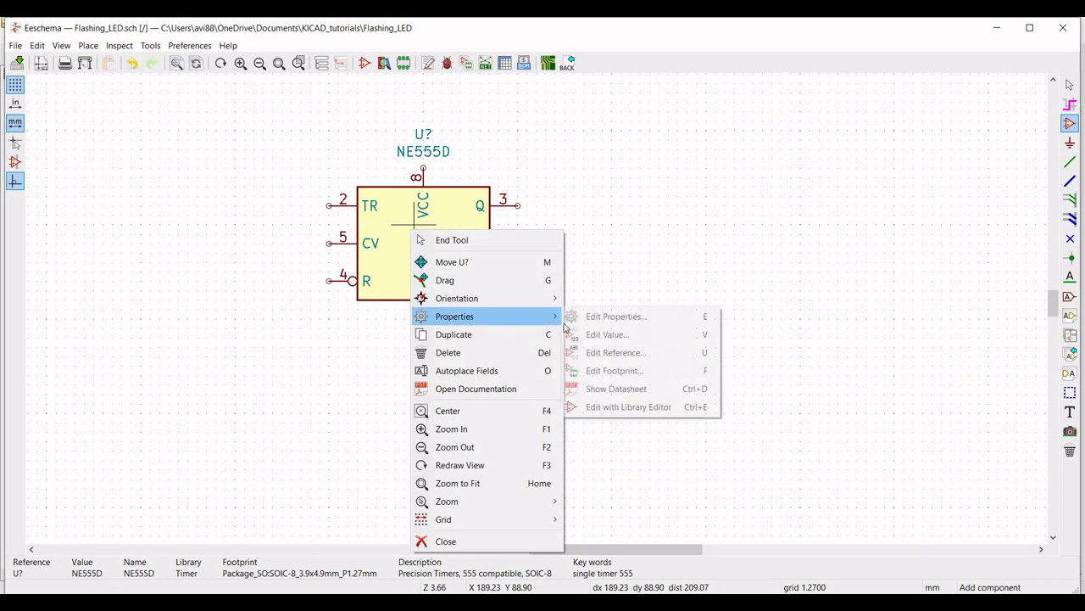
click(604, 317)
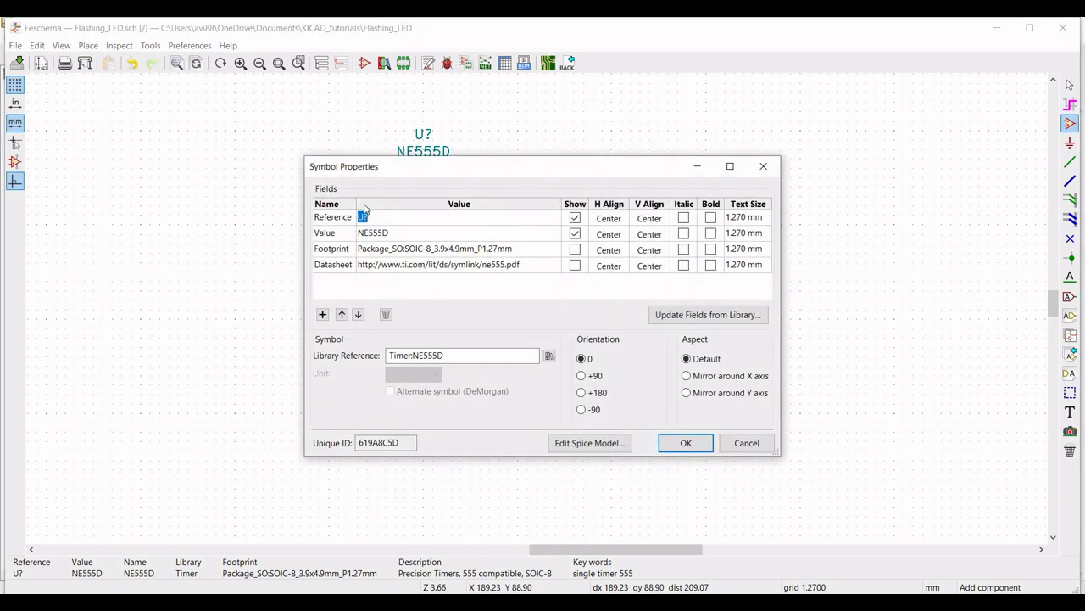
text(U1)
- Assign the NE555 model from Models/NE555.lib as the timer's SPICE model and apply
click(590, 443)
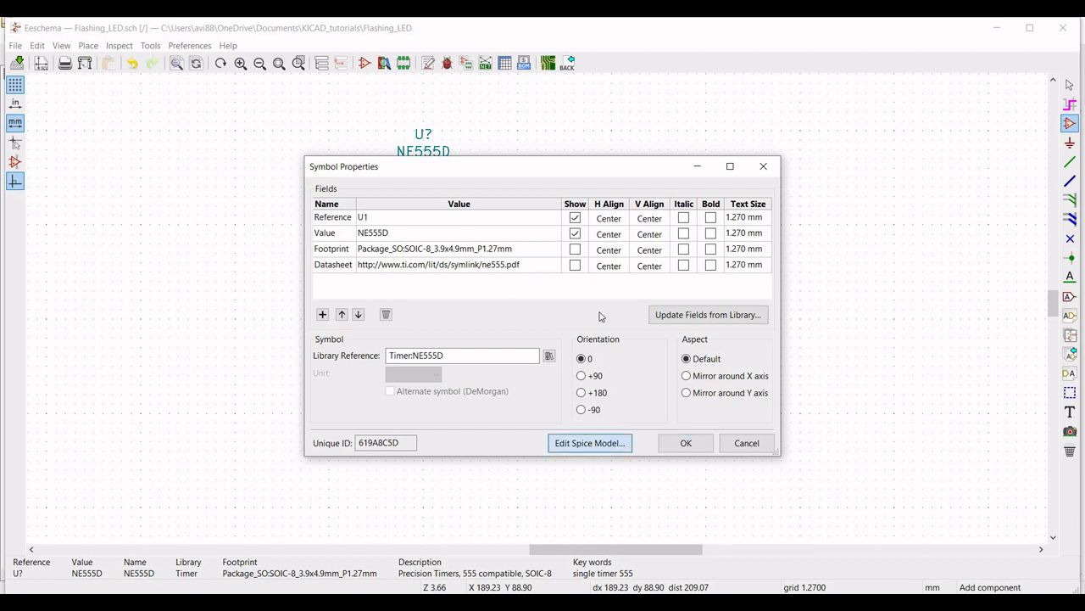
click(407, 115)
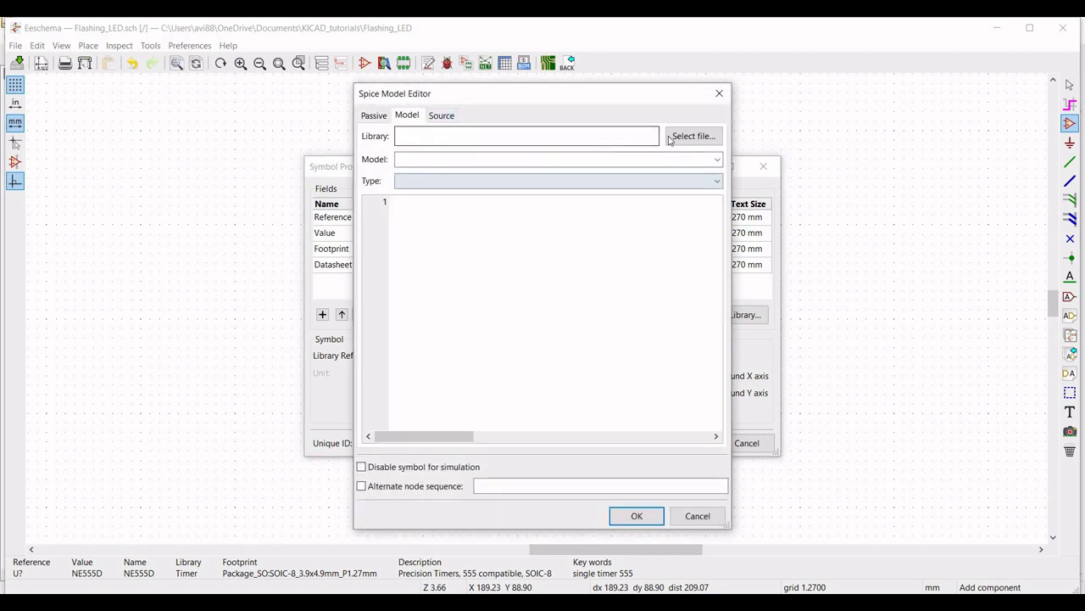
click(692, 137)
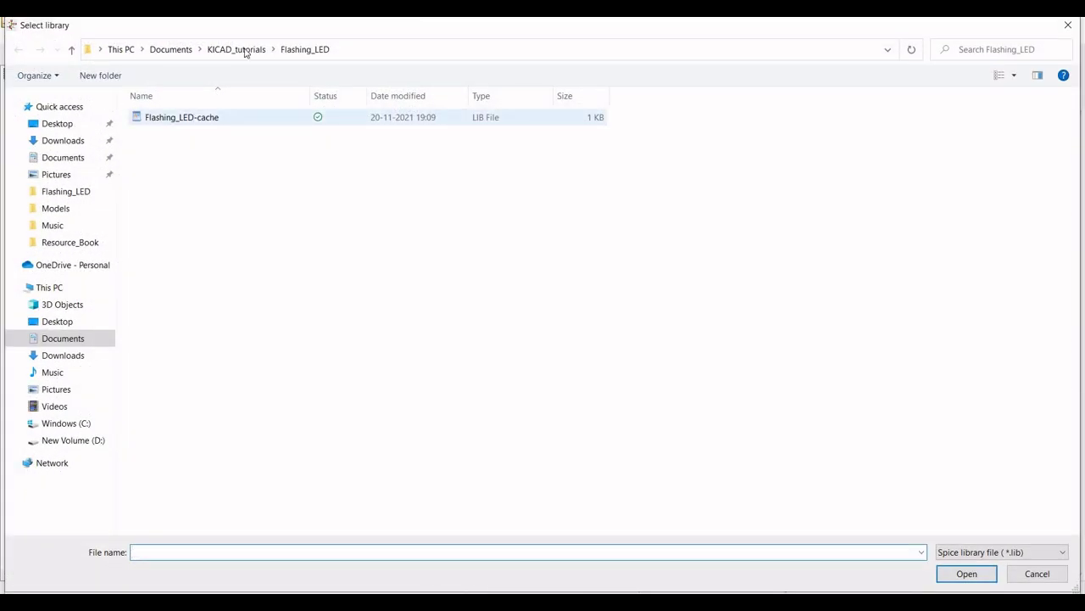
click(237, 49)
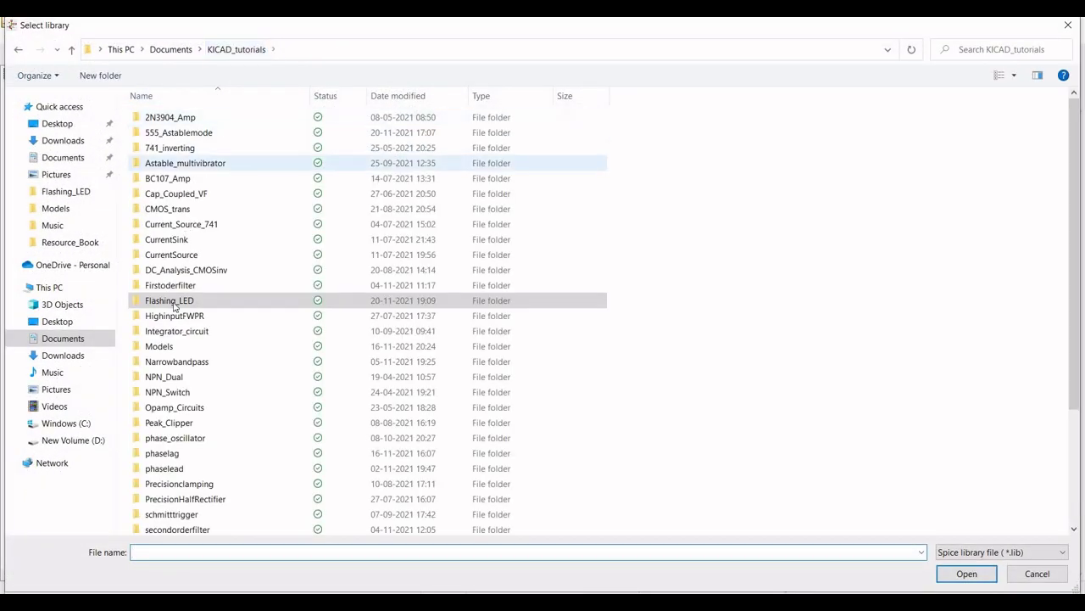
double_click(161, 347)
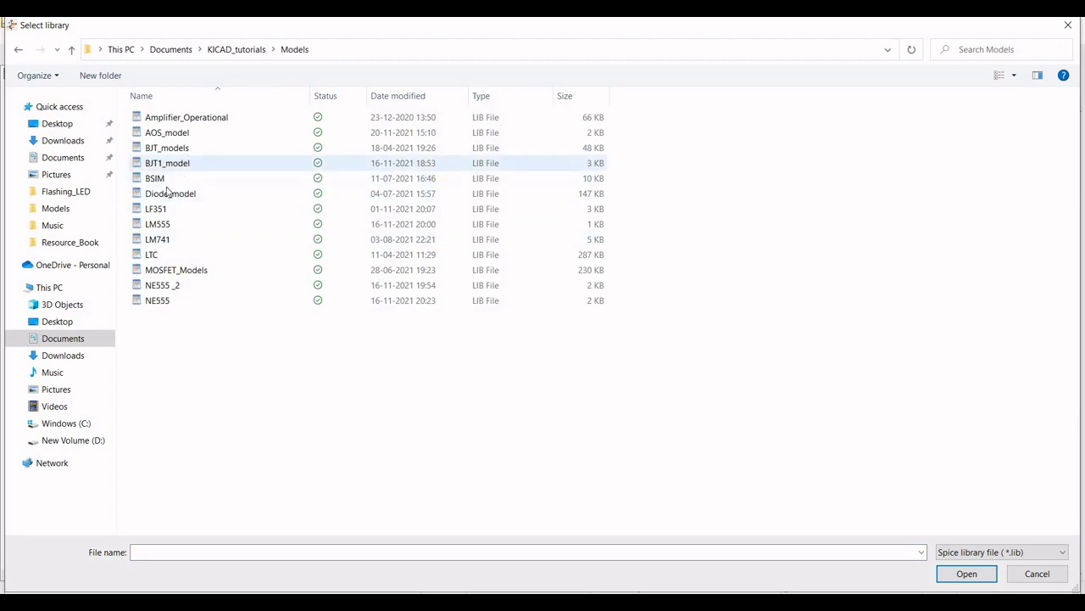
click(158, 300)
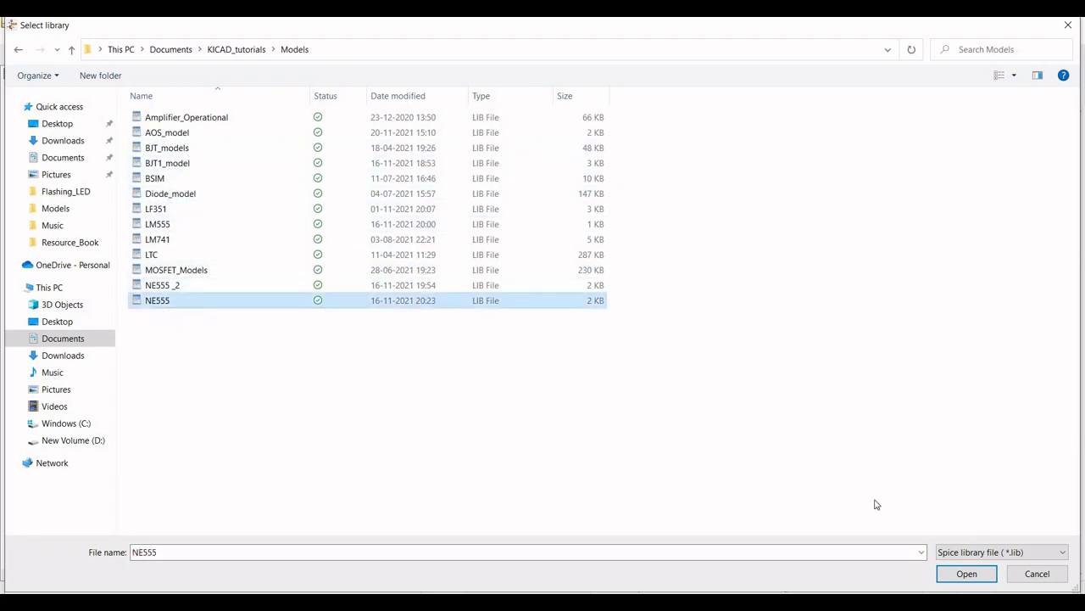
click(966, 574)
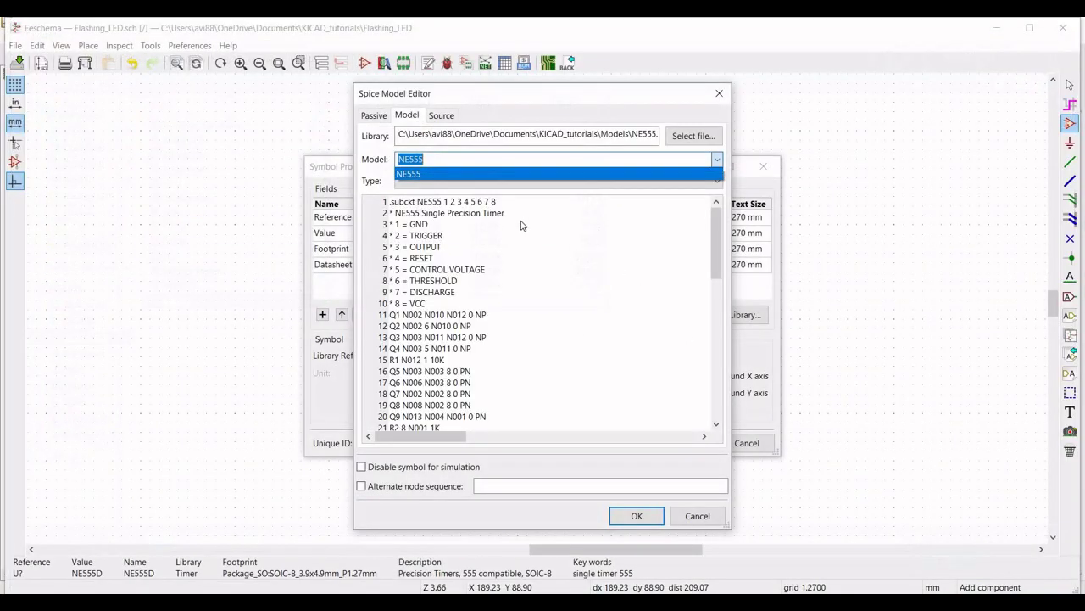
click(410, 174)
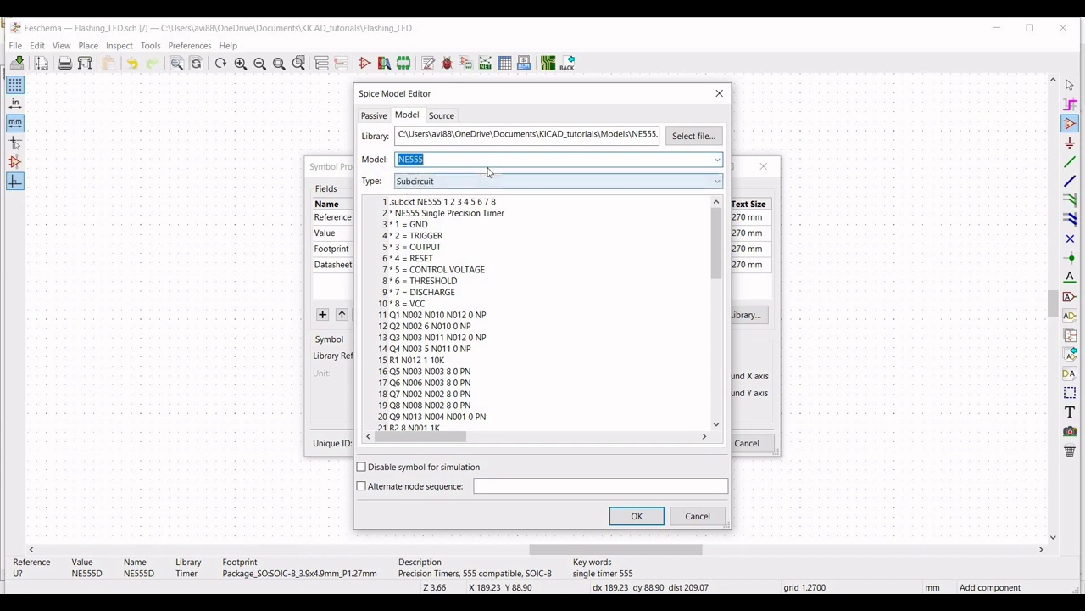
click(636, 517)
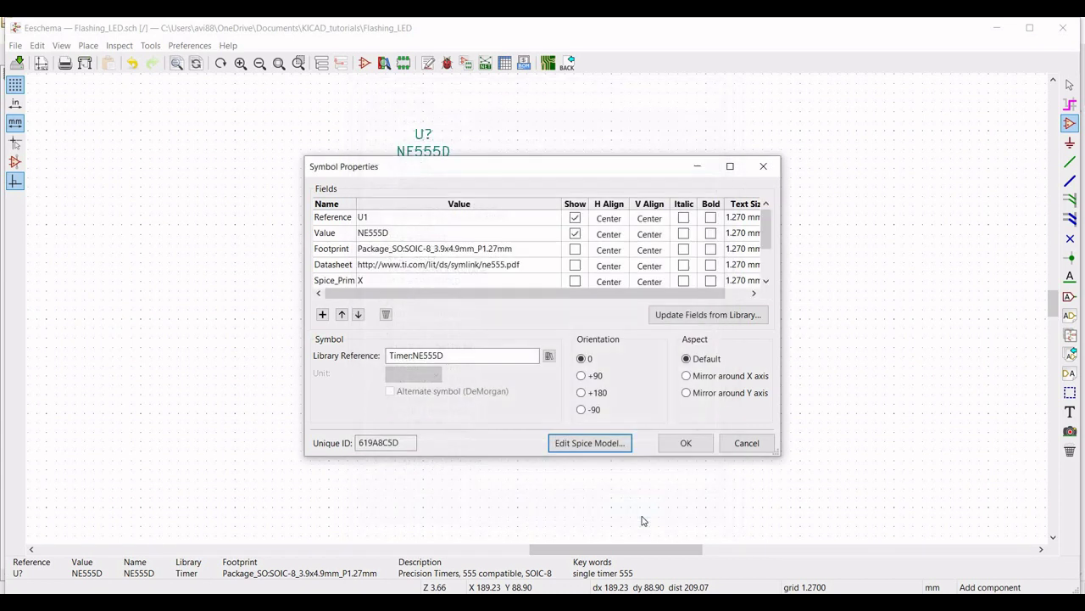
click(686, 443)
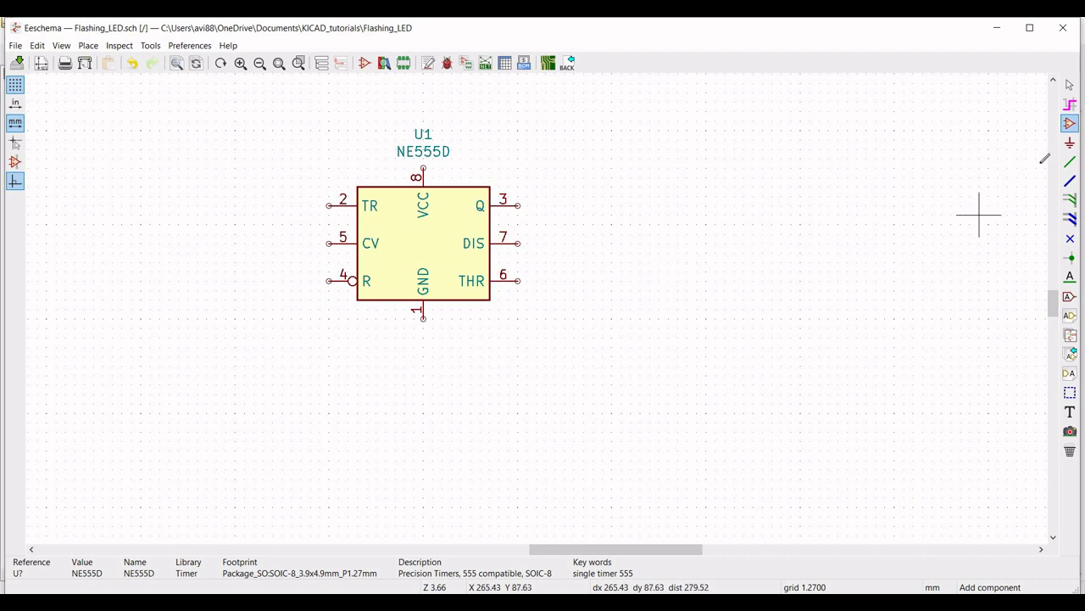
- Place two pspice resistors R to the right of the timer, one below the other
click(668, 266)
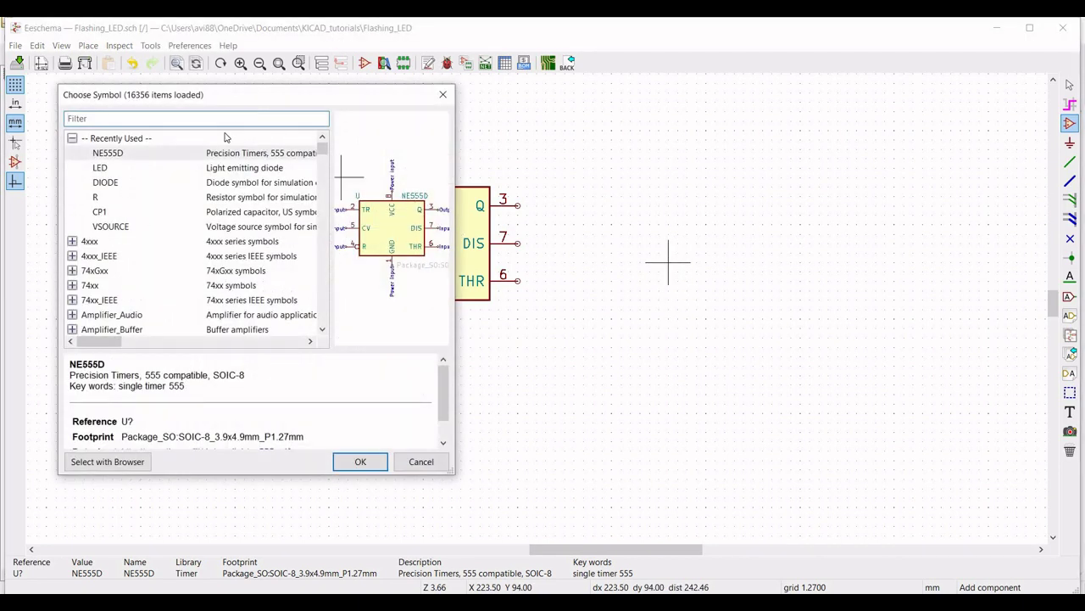
text(pspice)
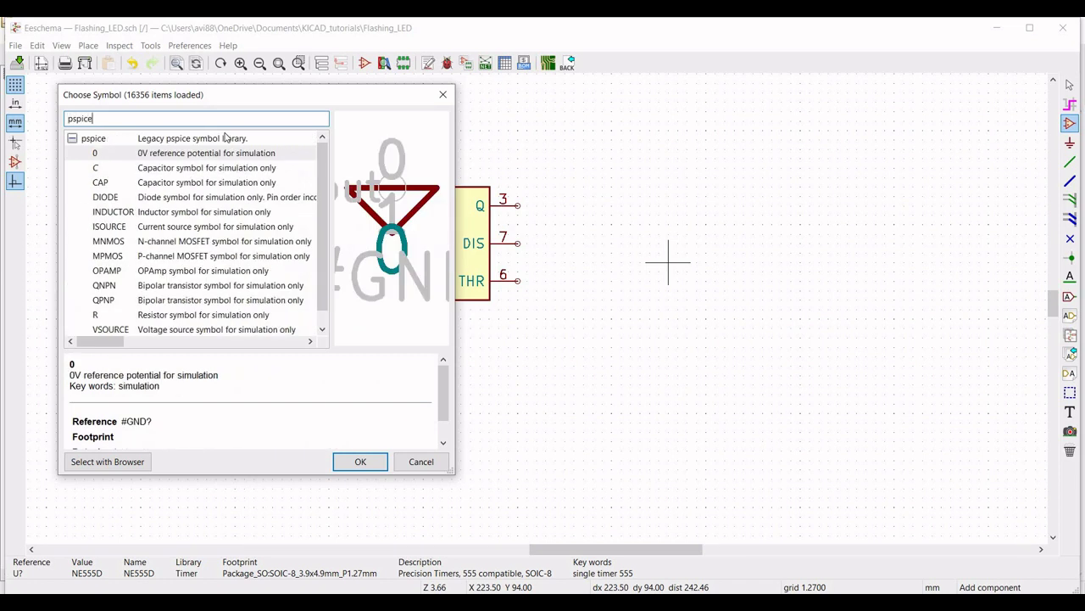
click(171, 315)
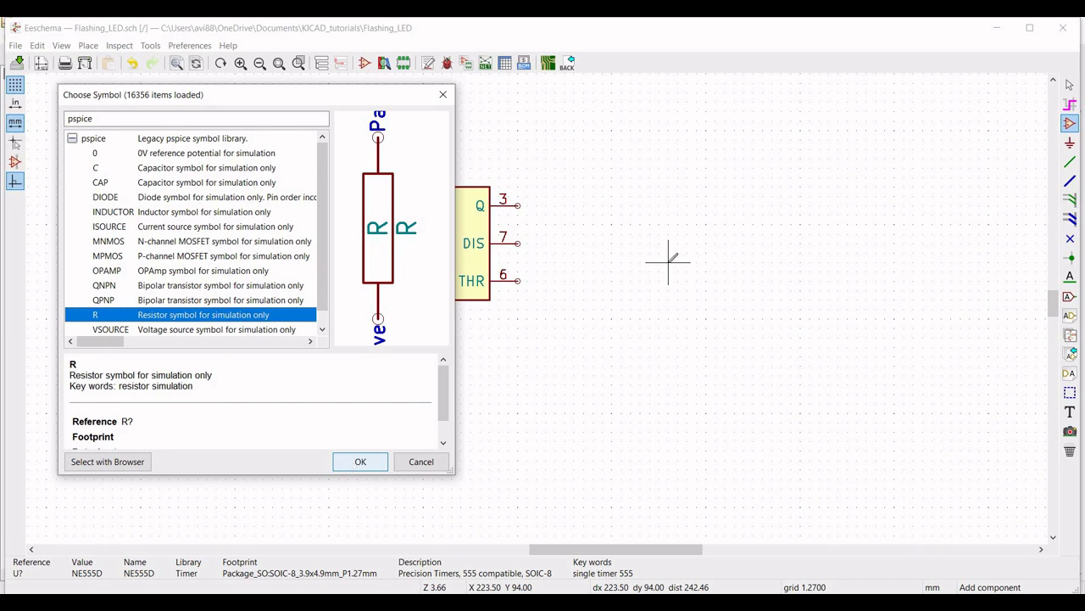
click(353, 465)
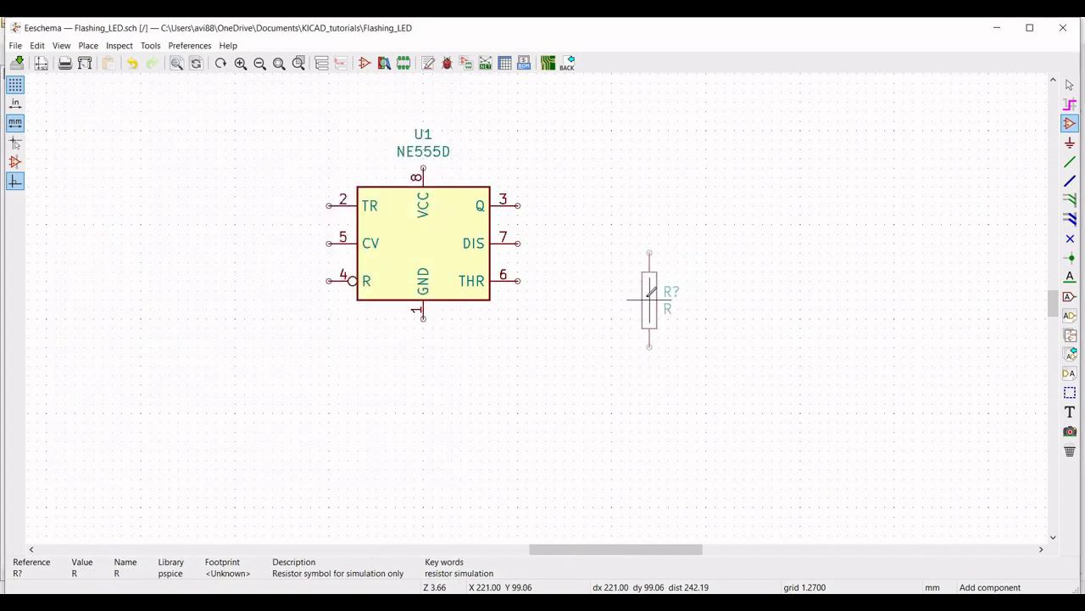
click(650, 299)
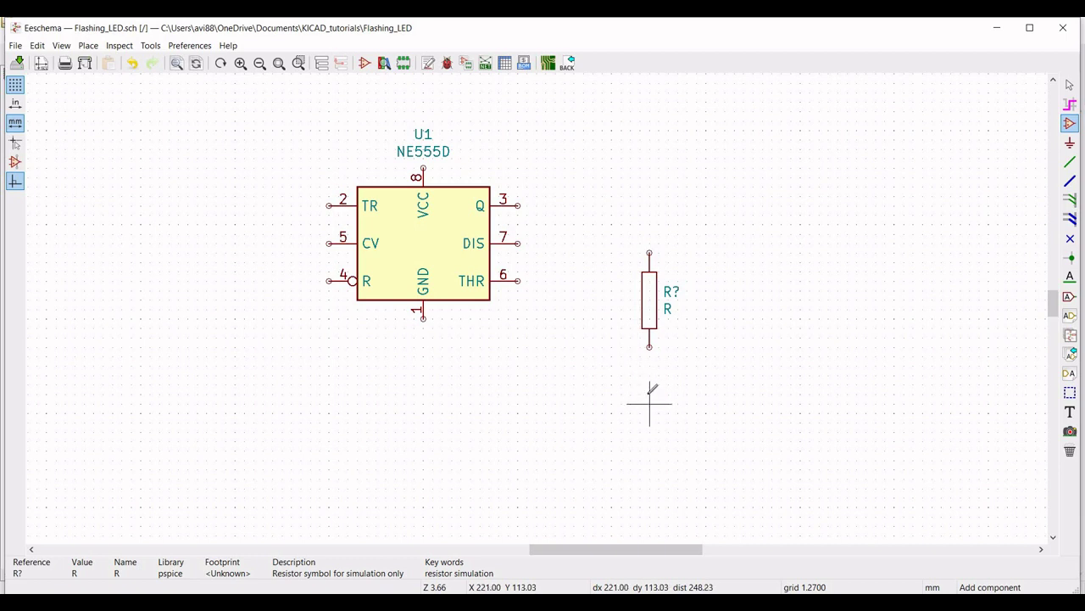
click(650, 393)
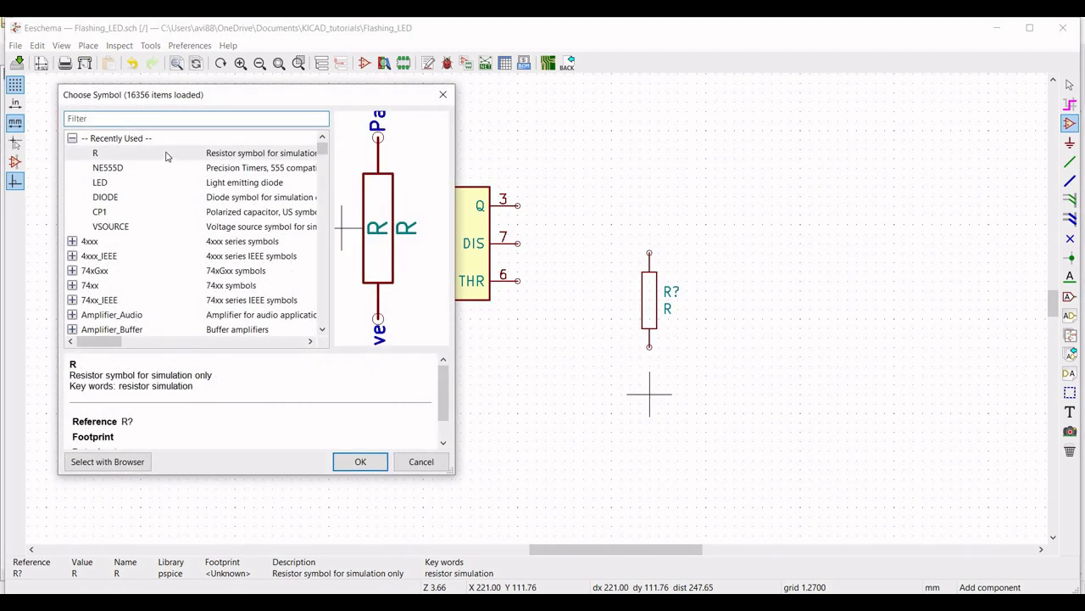
key(Return)
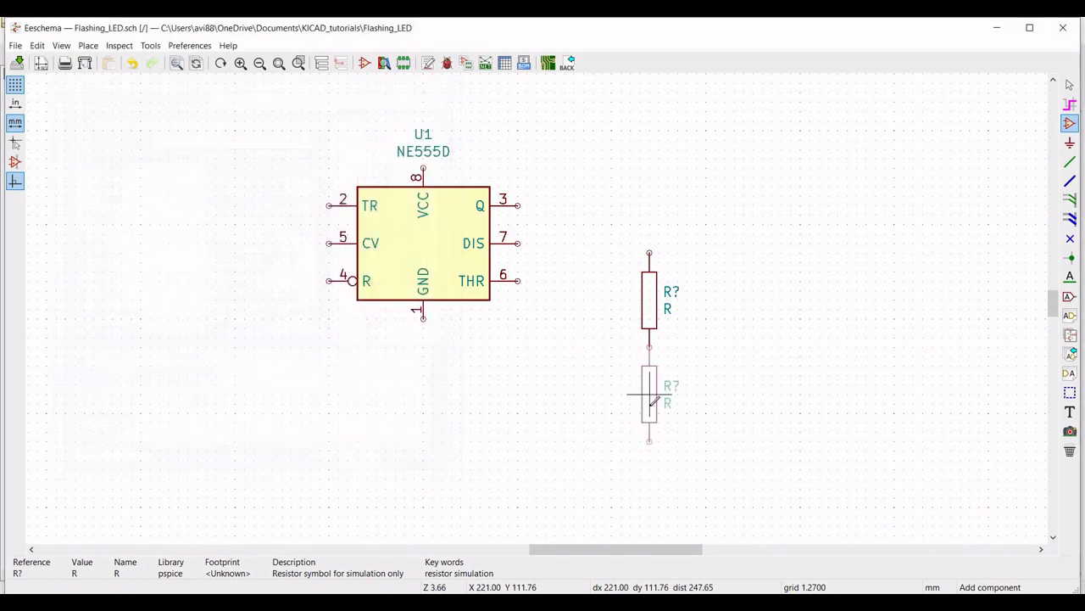
click(649, 421)
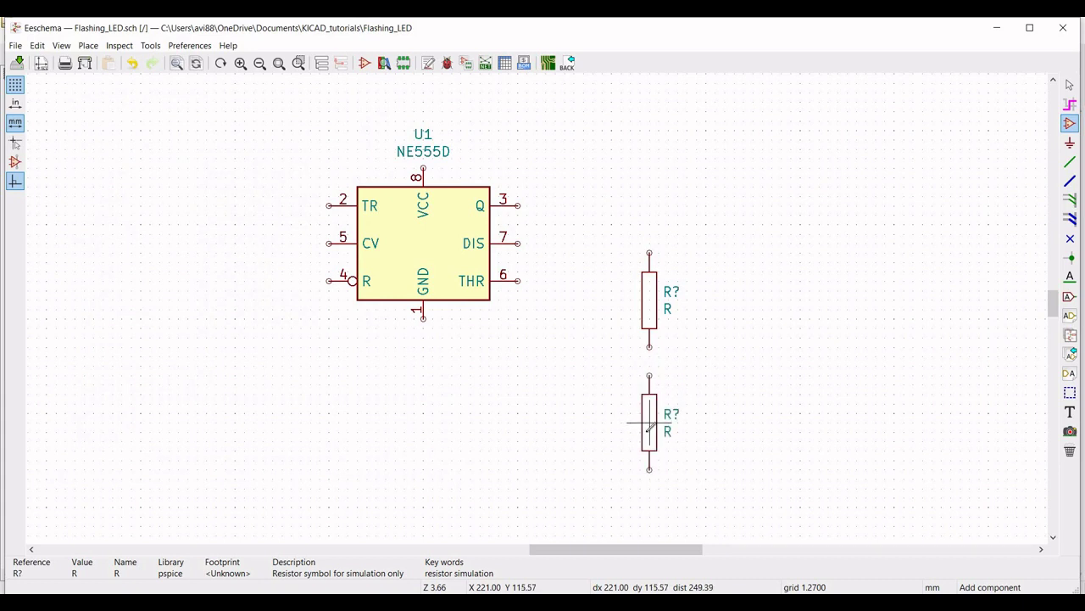
- Place a CP1 polarized capacitor beneath the two resistors
click(650, 506)
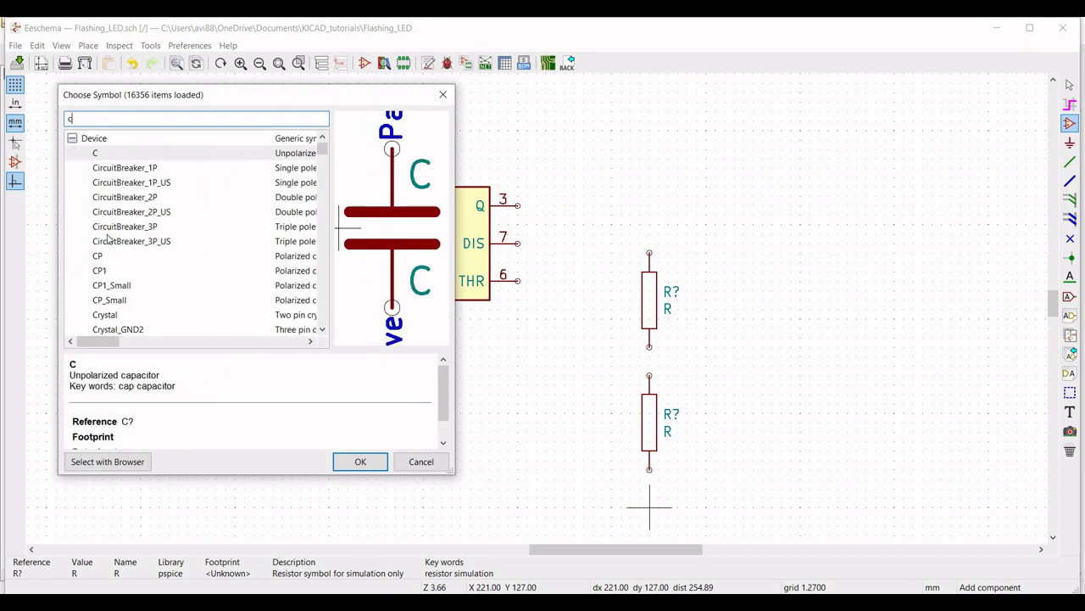
click(101, 271)
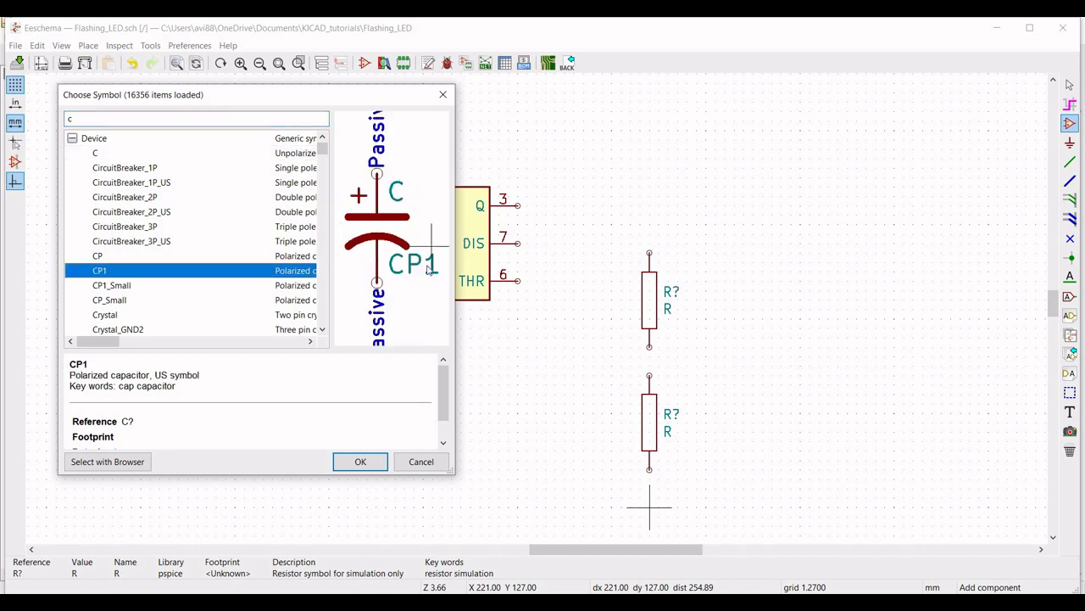
click(339, 460)
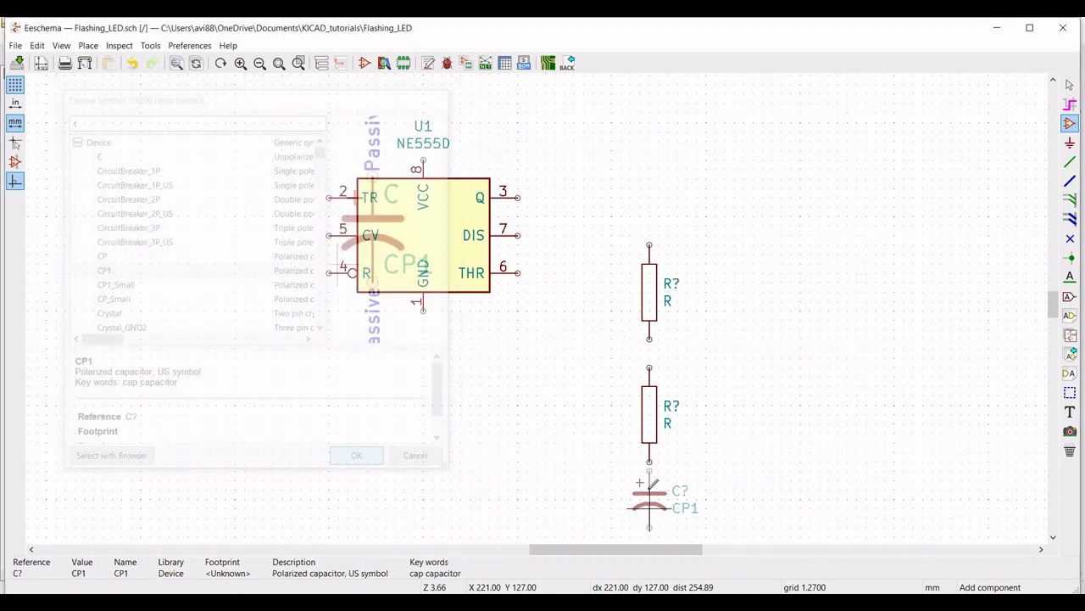
click(653, 462)
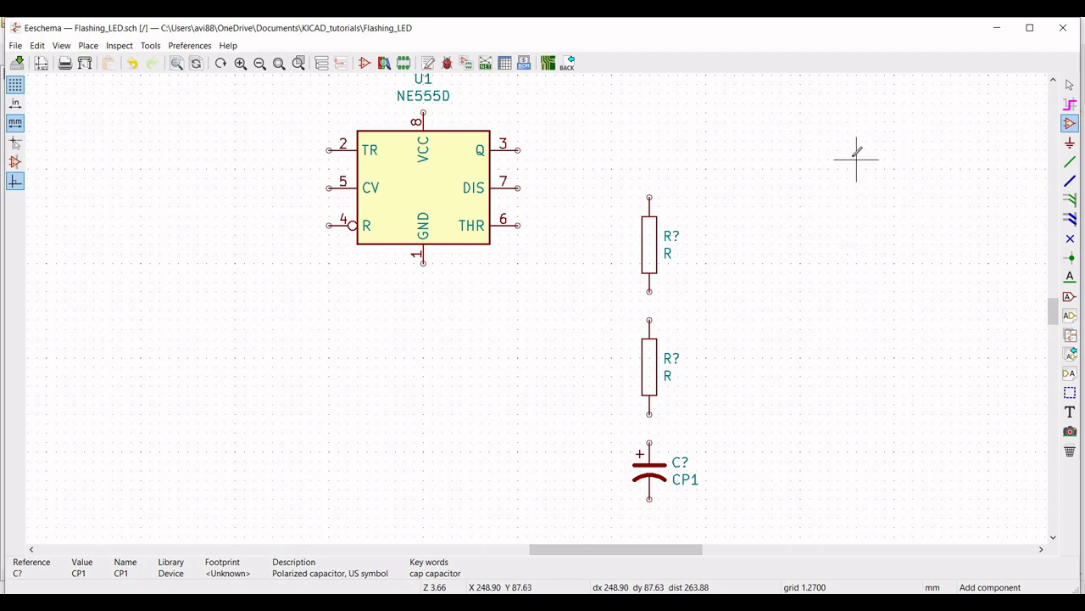
click(856, 150)
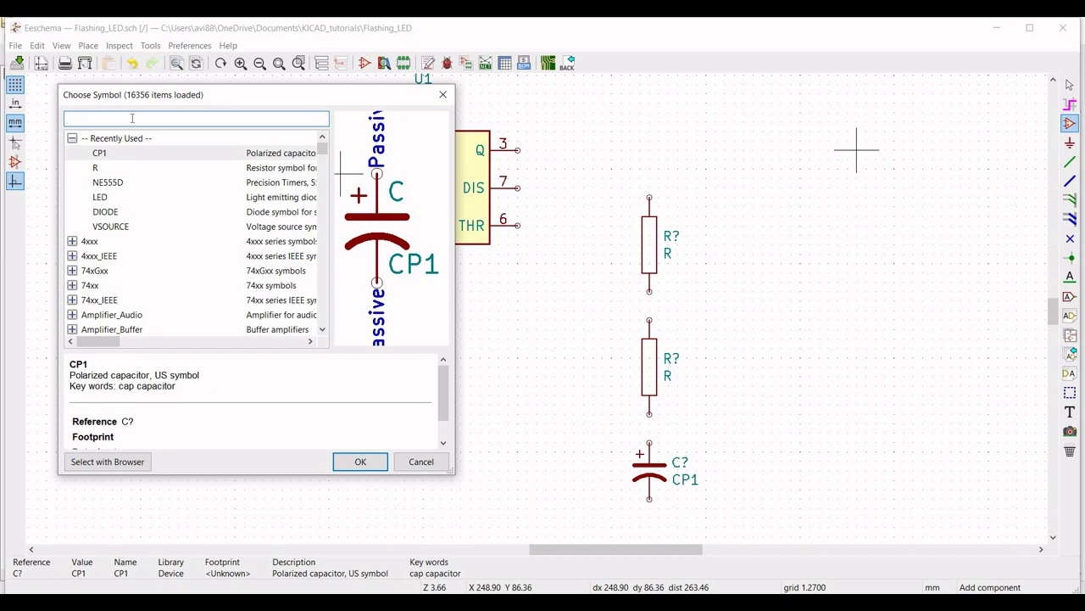
- Place a third pspice resistor R at the upper right of the sheet
click(129, 168)
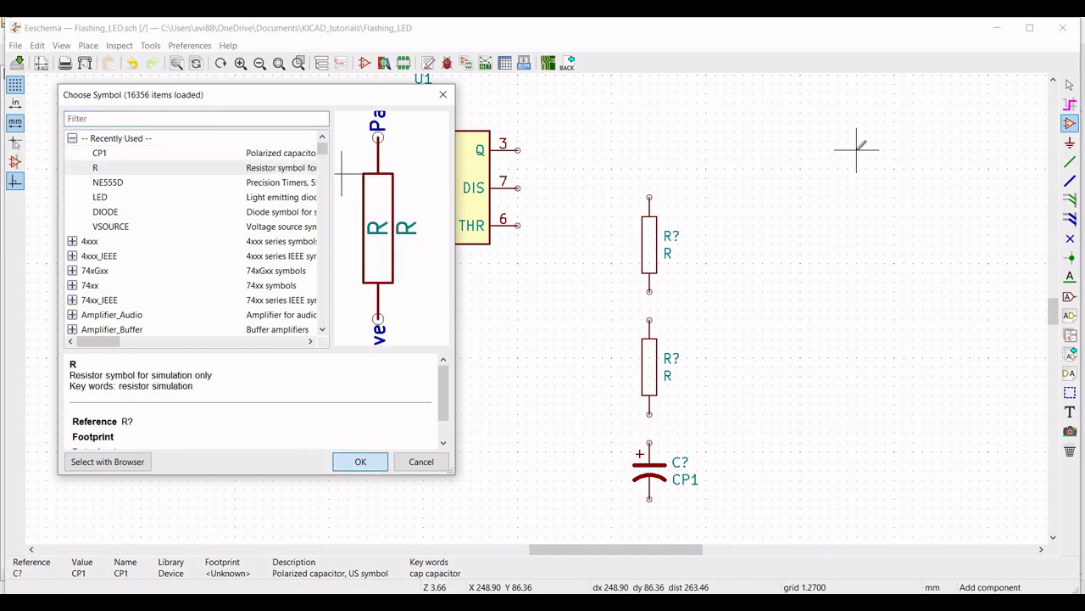
click(359, 461)
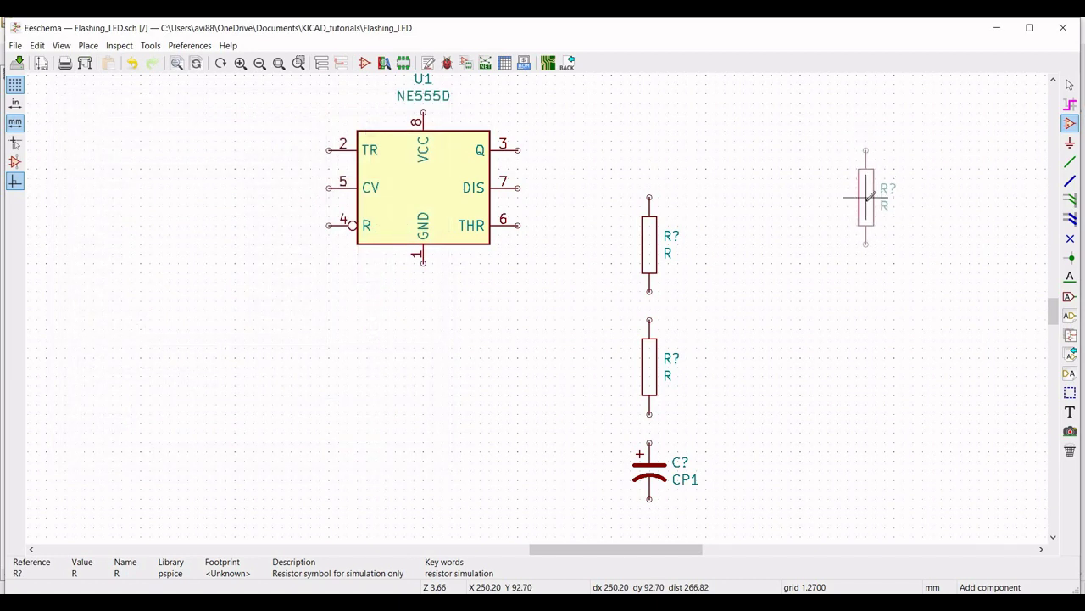
click(866, 197)
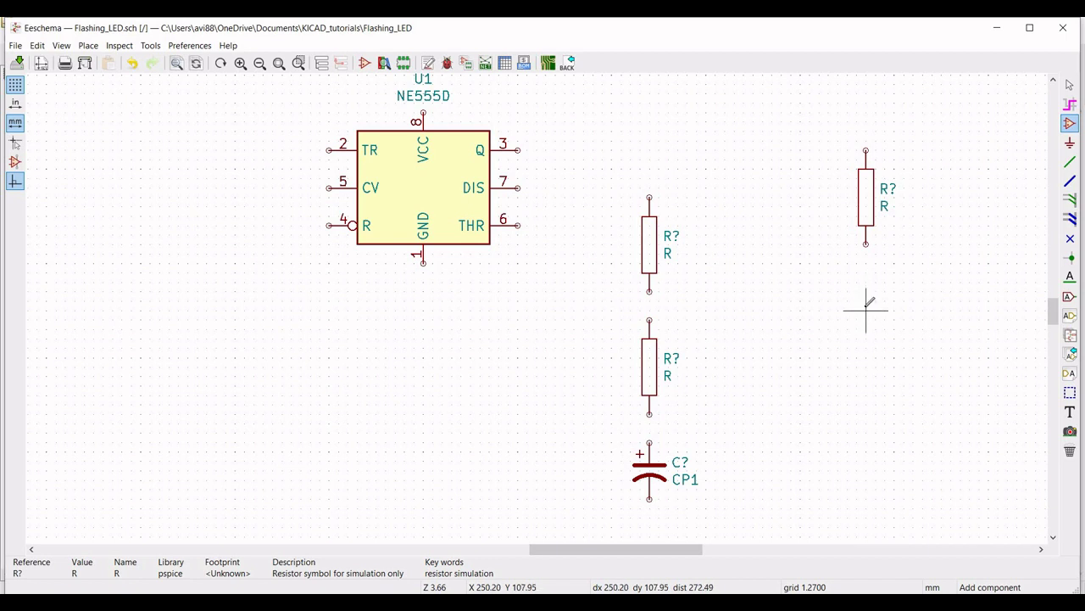
- Place a Device-library LED directly beneath the new resistor
click(768, 240)
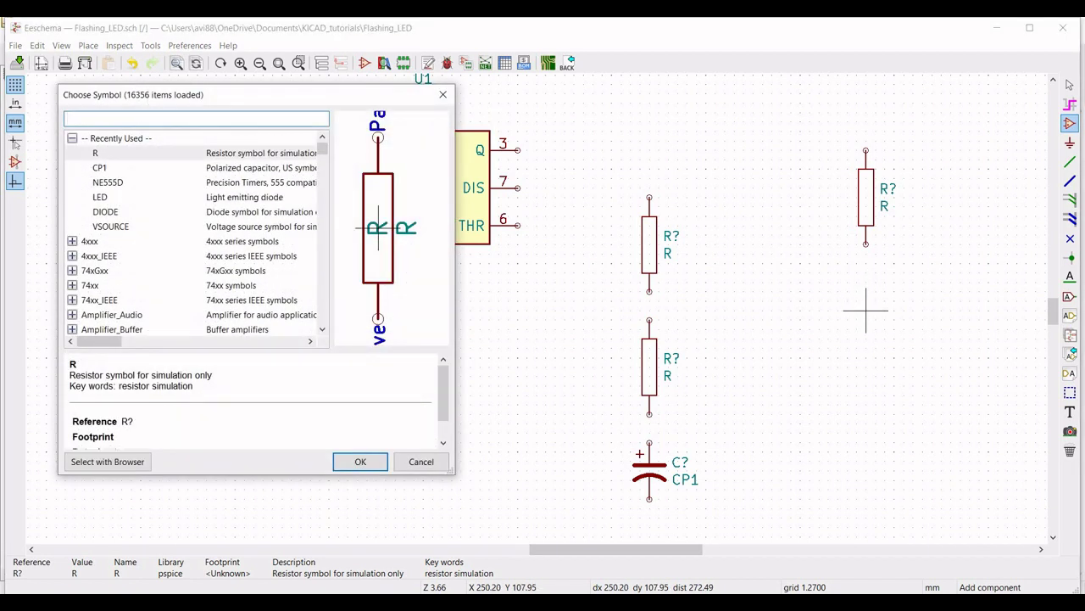
text(Led)
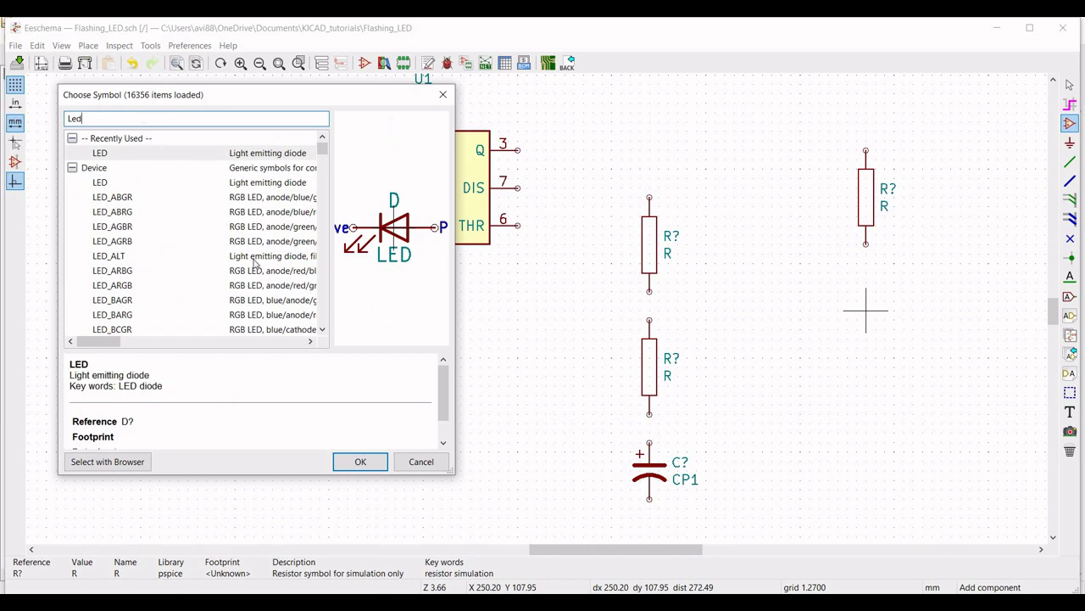
key(Tab)
click(361, 466)
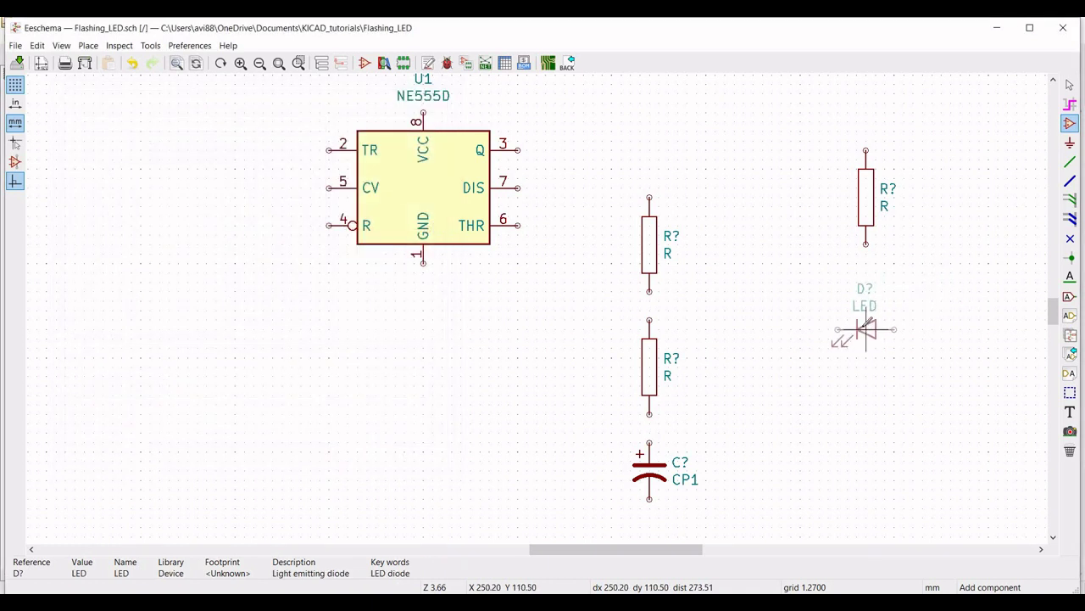
click(865, 329)
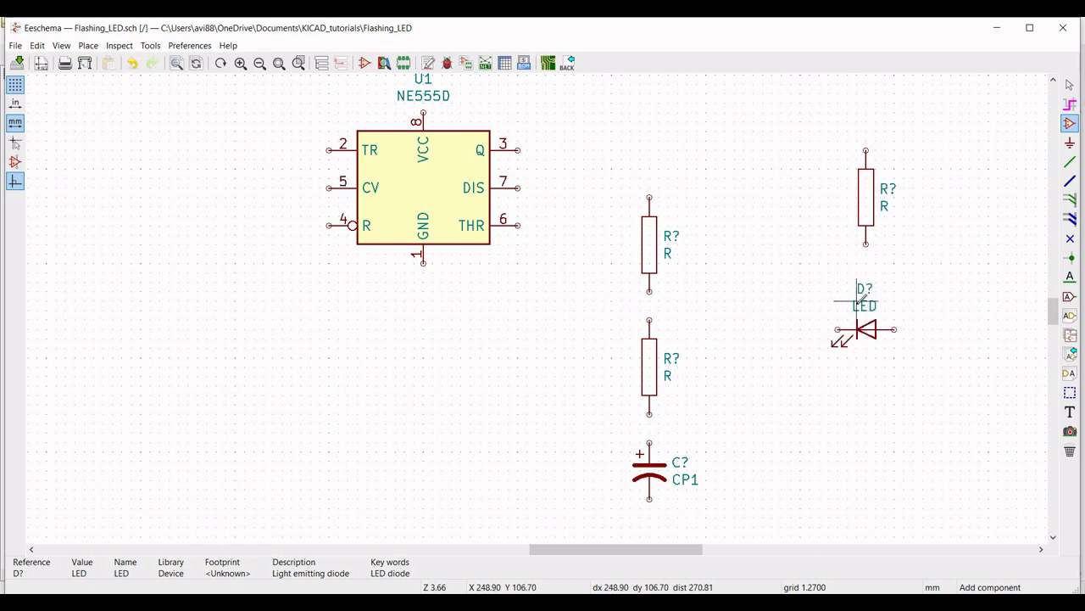
key(Escape)
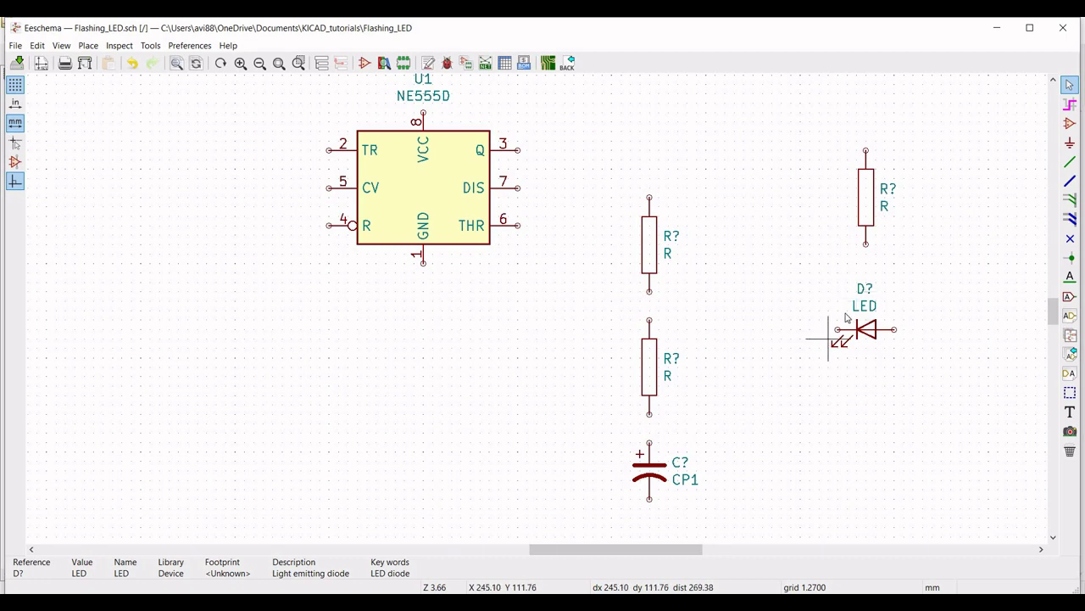
- Set the LED's reference to D1
right_click(874, 331)
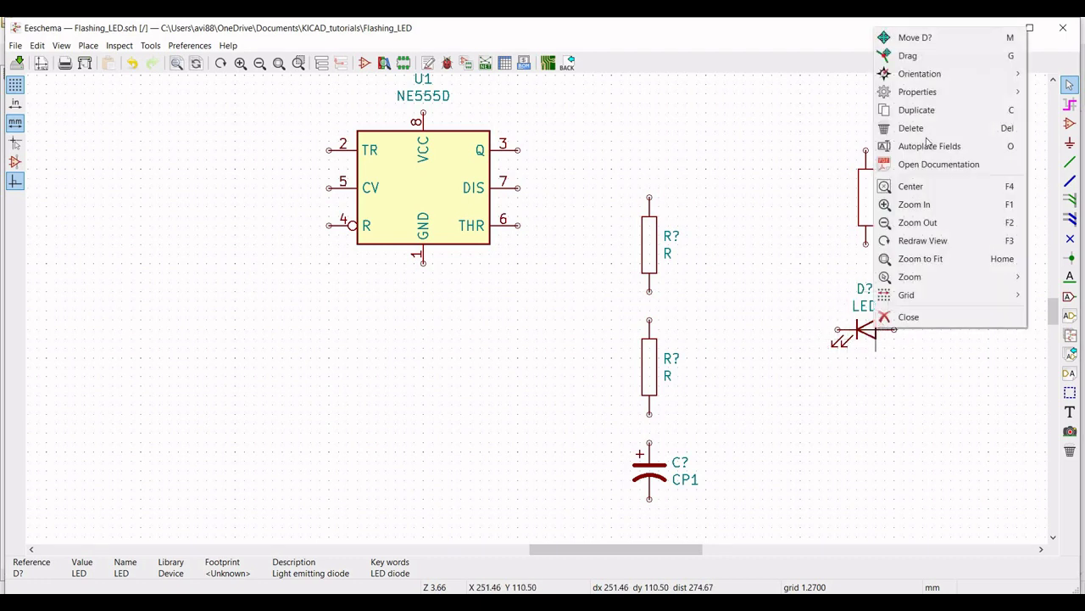
mouse_move(918, 91)
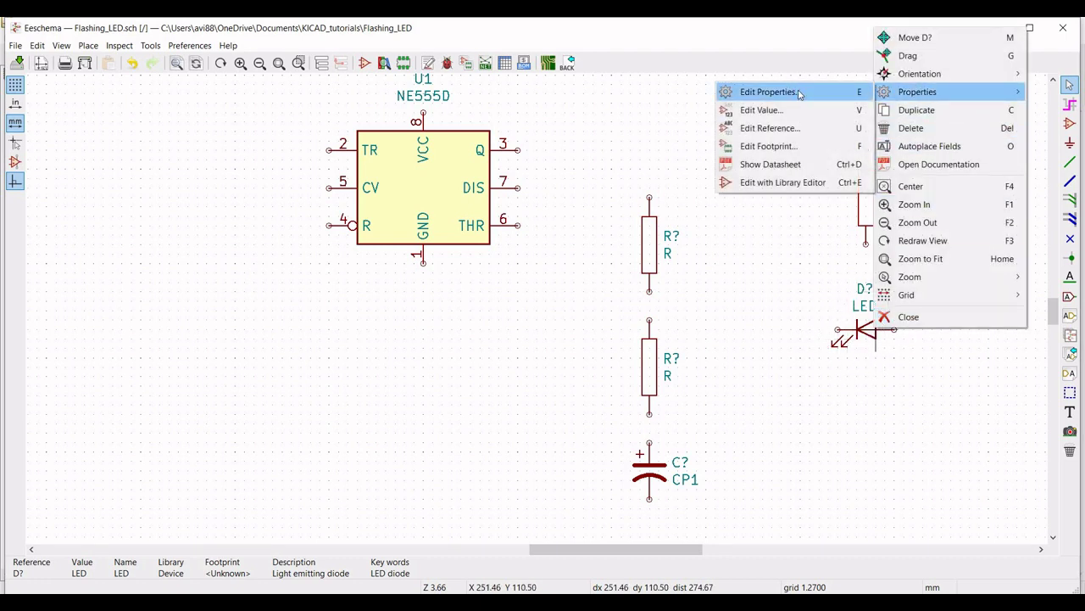
click(798, 94)
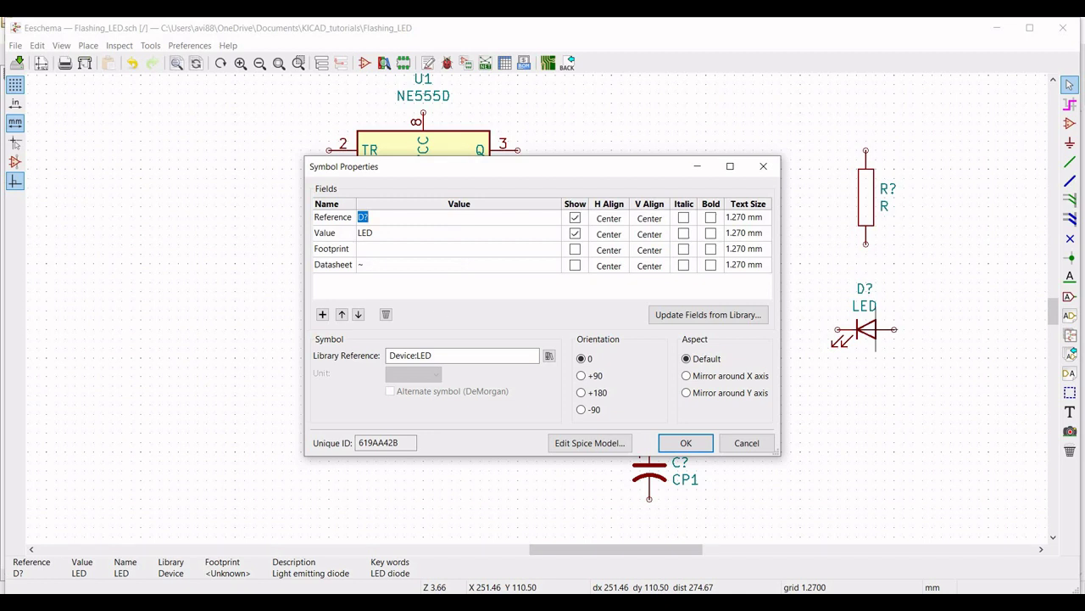
text(D1)
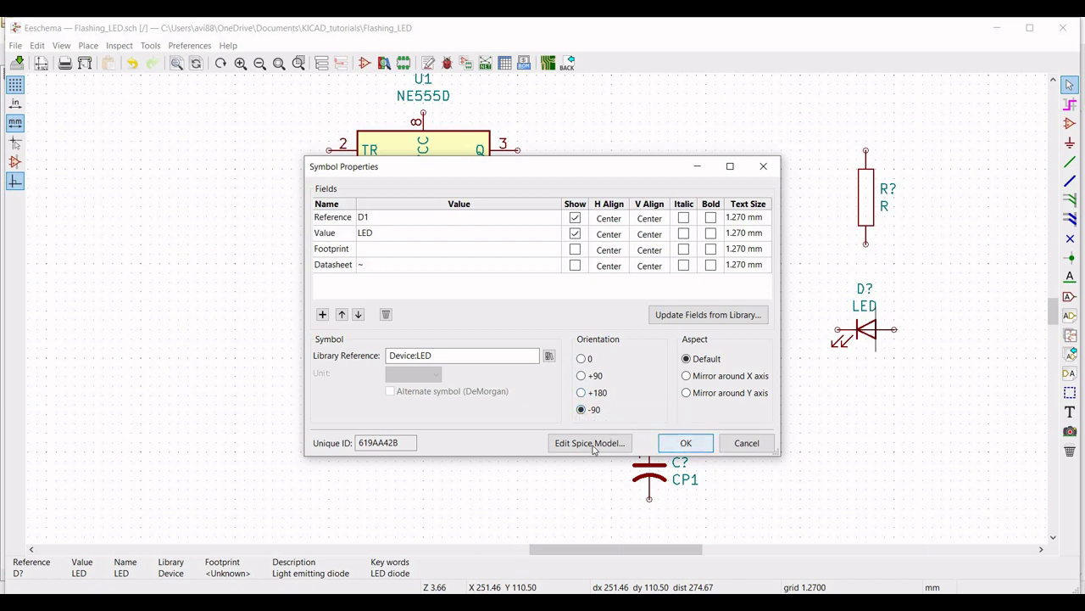
key(Return)
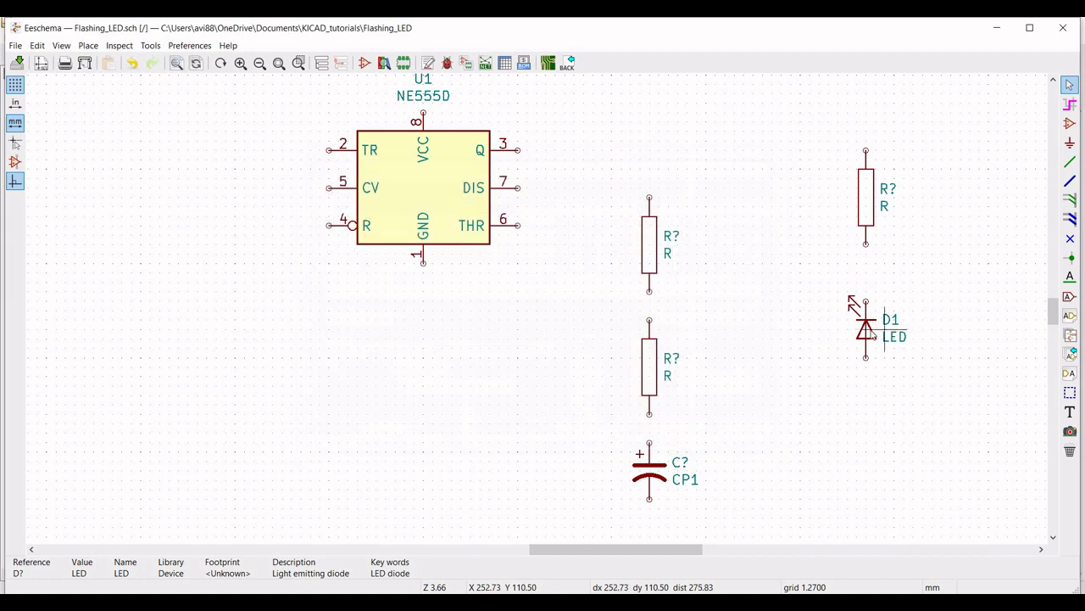
- Mirror D1 around its Y axis and set its orientation to -90 so it points down
right_click(869, 330)
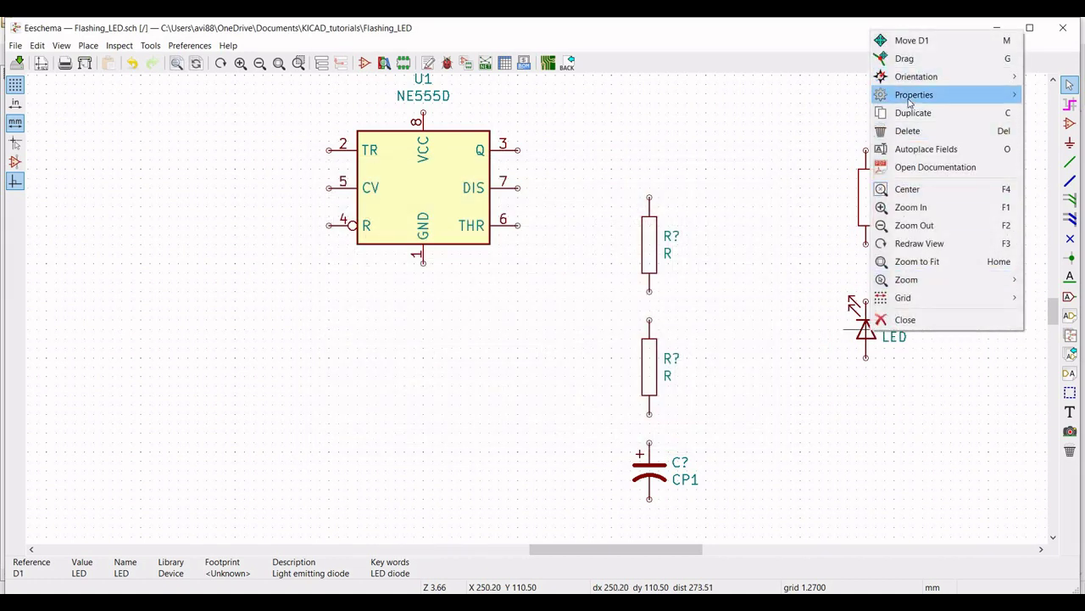
mouse_move(908, 95)
click(789, 95)
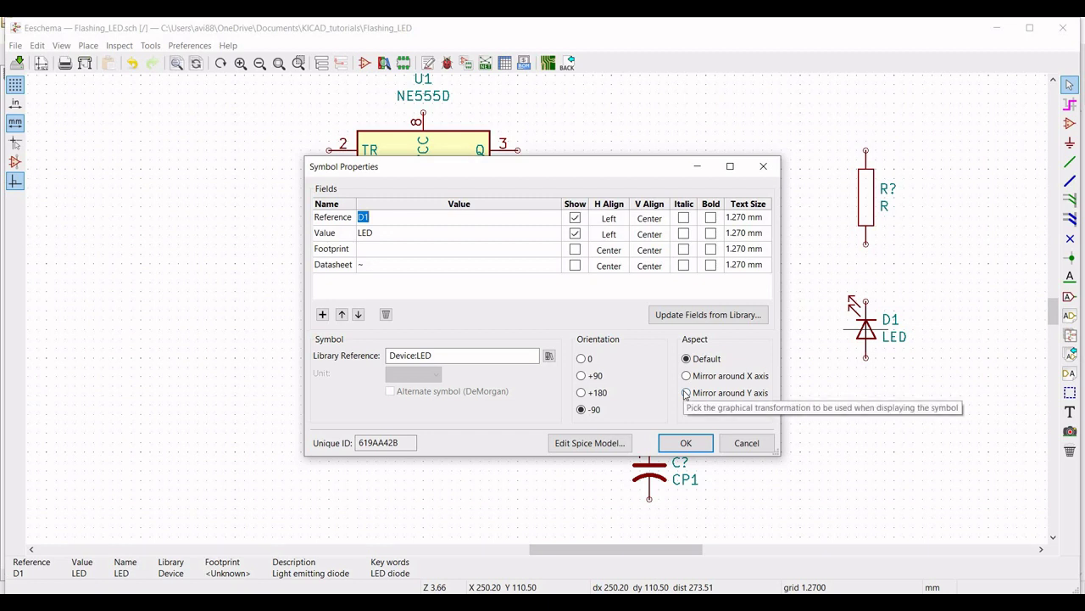
click(686, 393)
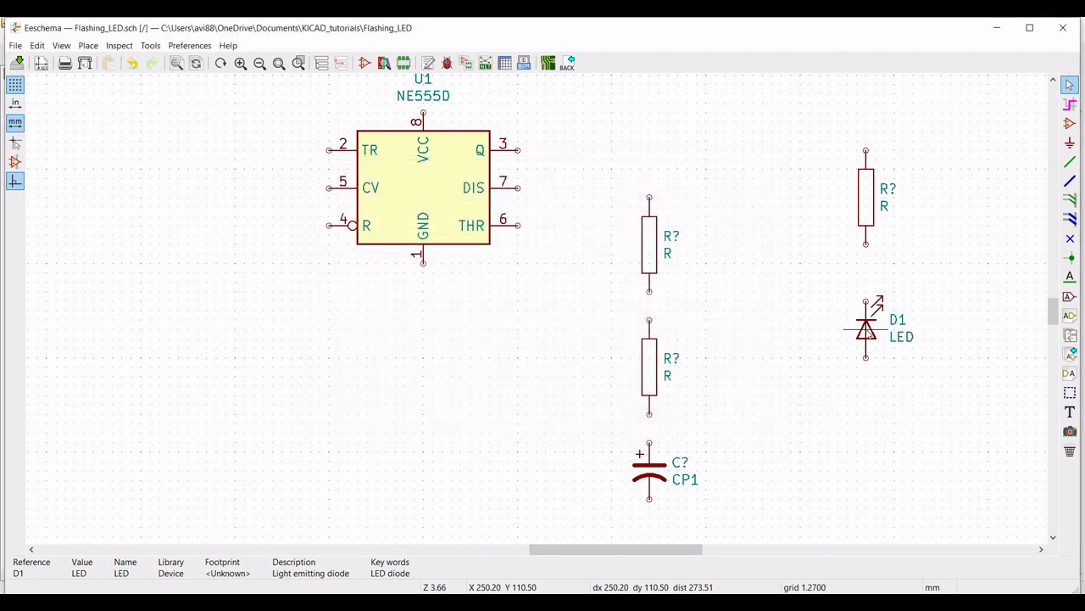
right_click(872, 337)
mouse_move(812, 97)
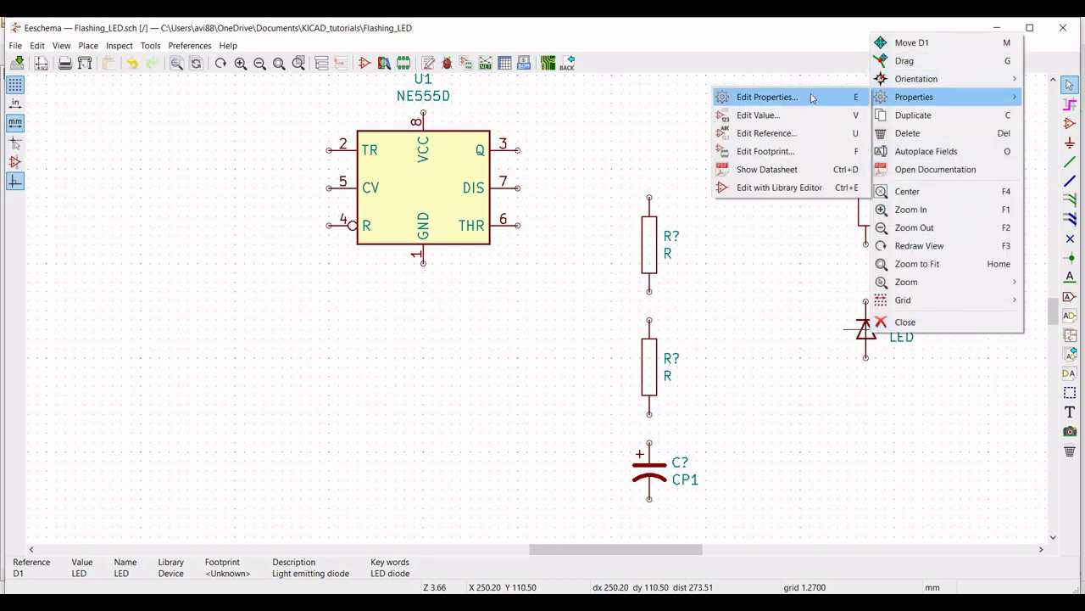
key(Return)
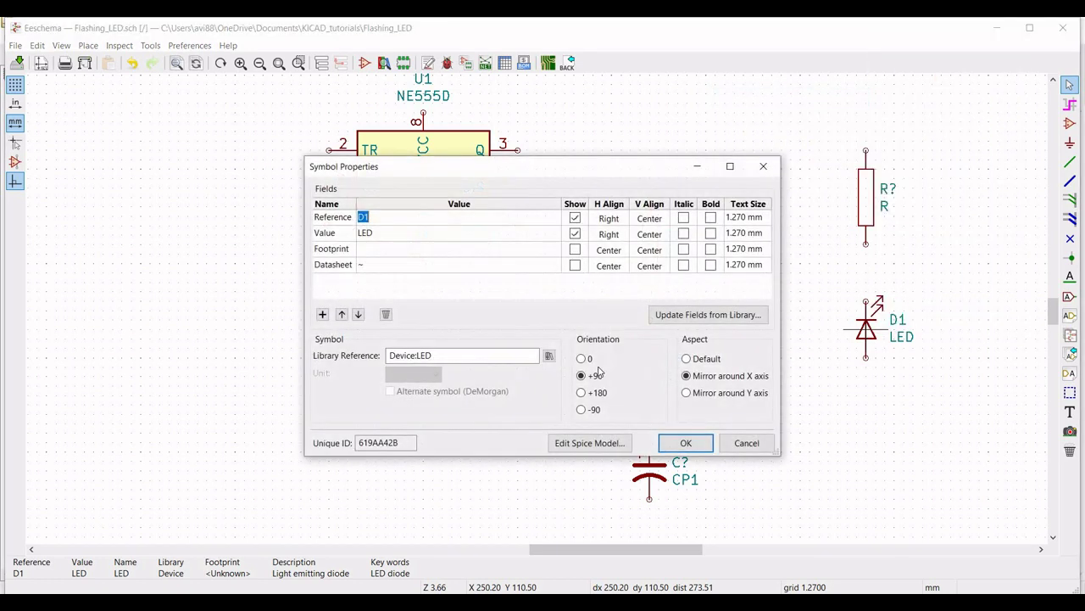
click(582, 409)
click(686, 442)
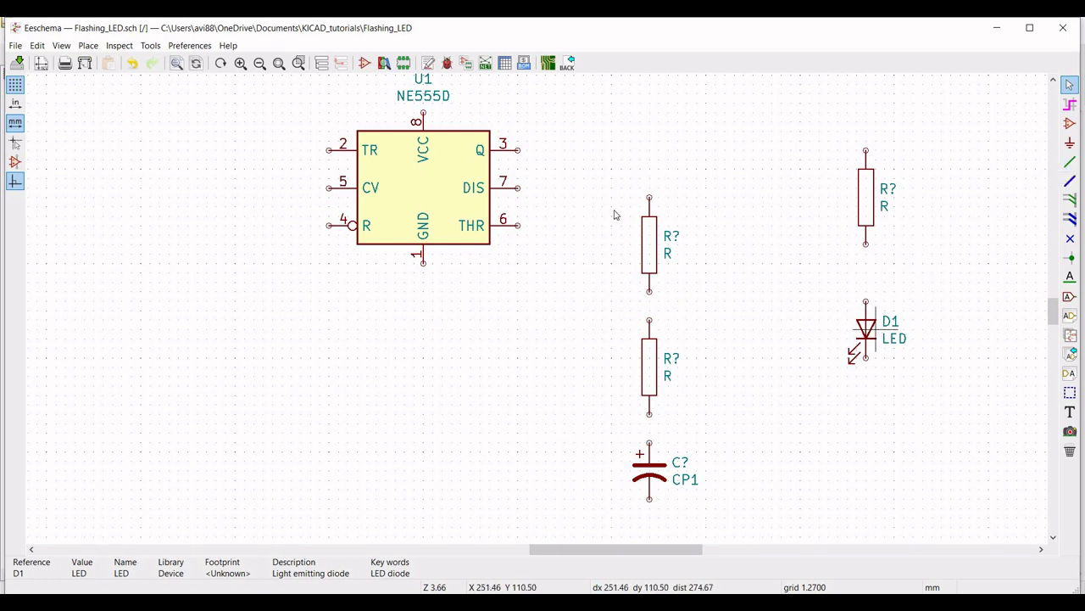
- Wire U1 pin 3 to the right resistor's top, and its bottom to D1's anode
click(1071, 162)
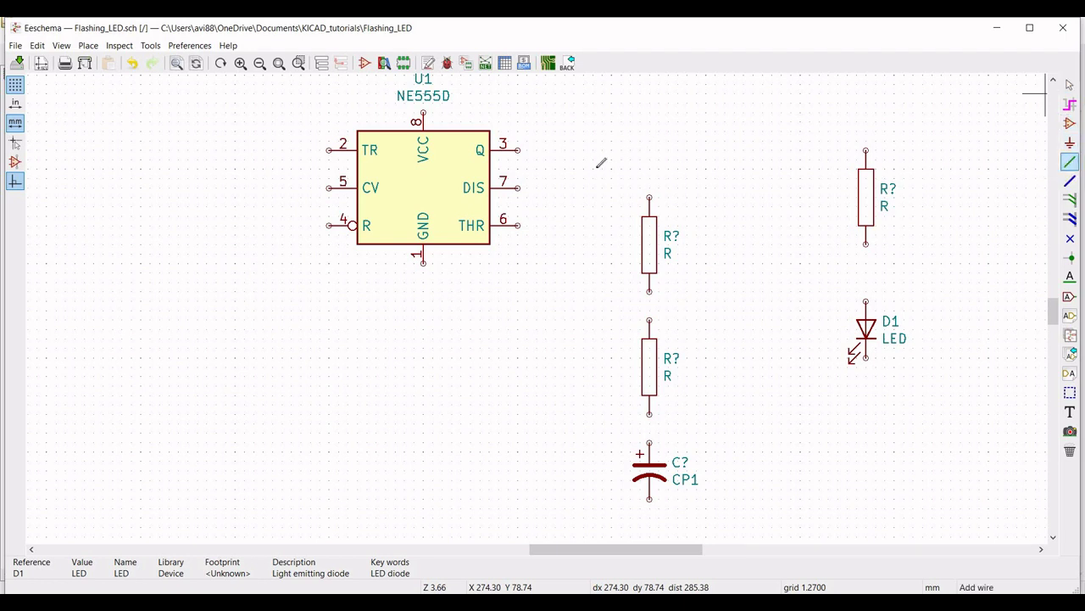
click(518, 150)
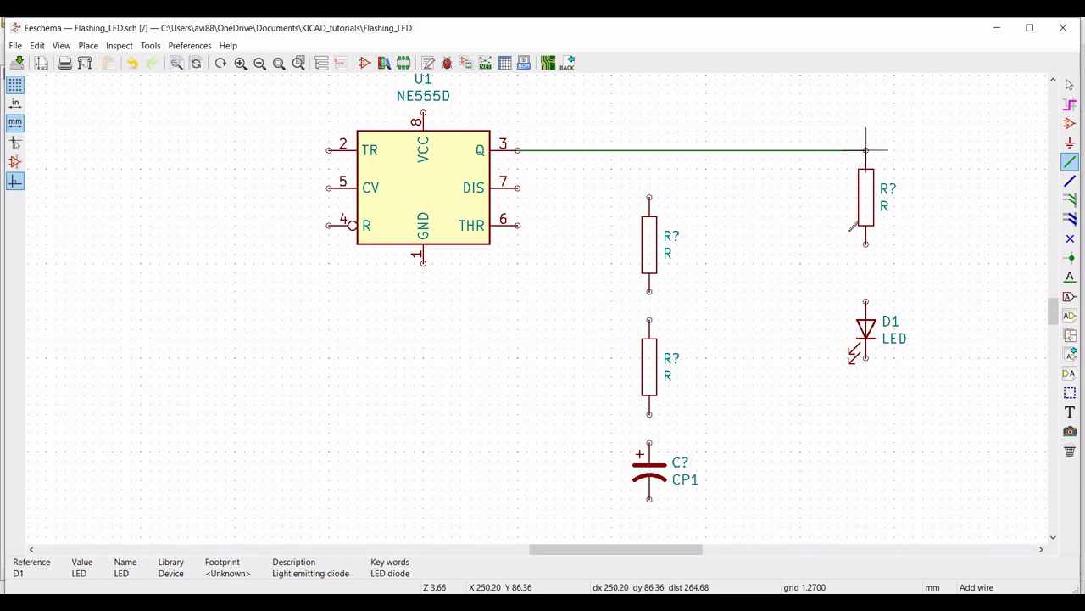
click(866, 151)
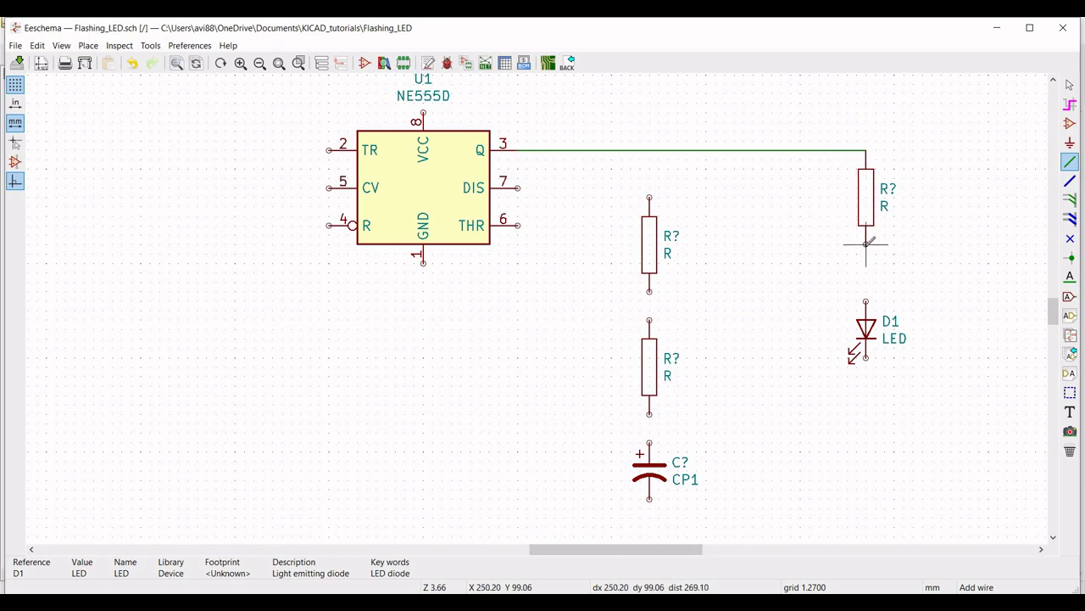
click(865, 246)
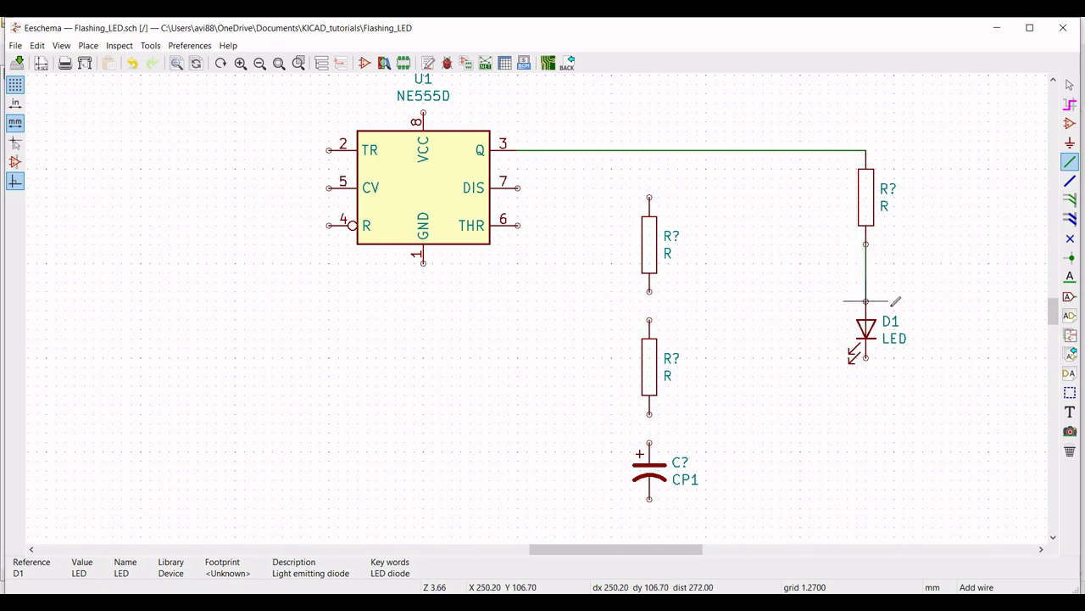
click(892, 303)
key(Escape)
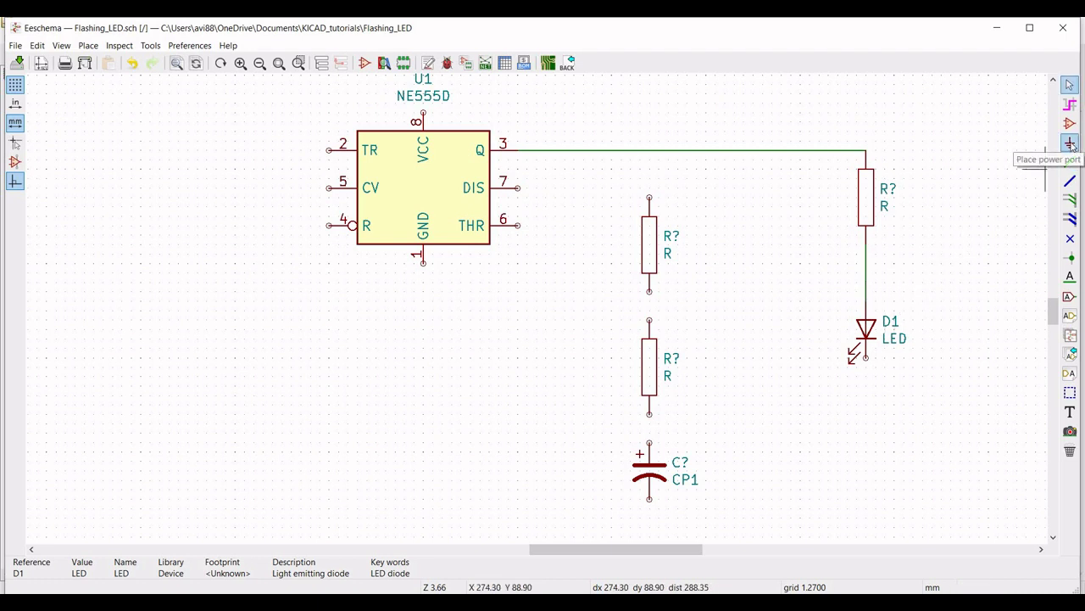
- Place GND power symbols below LED D1 and under U1's GND pin 1
click(1070, 143)
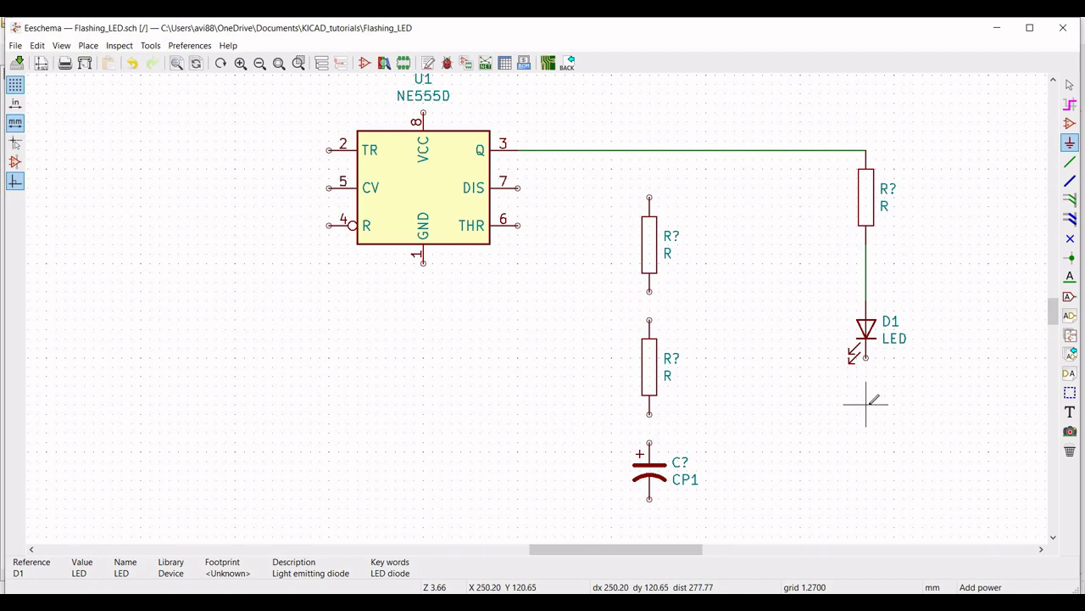
click(867, 407)
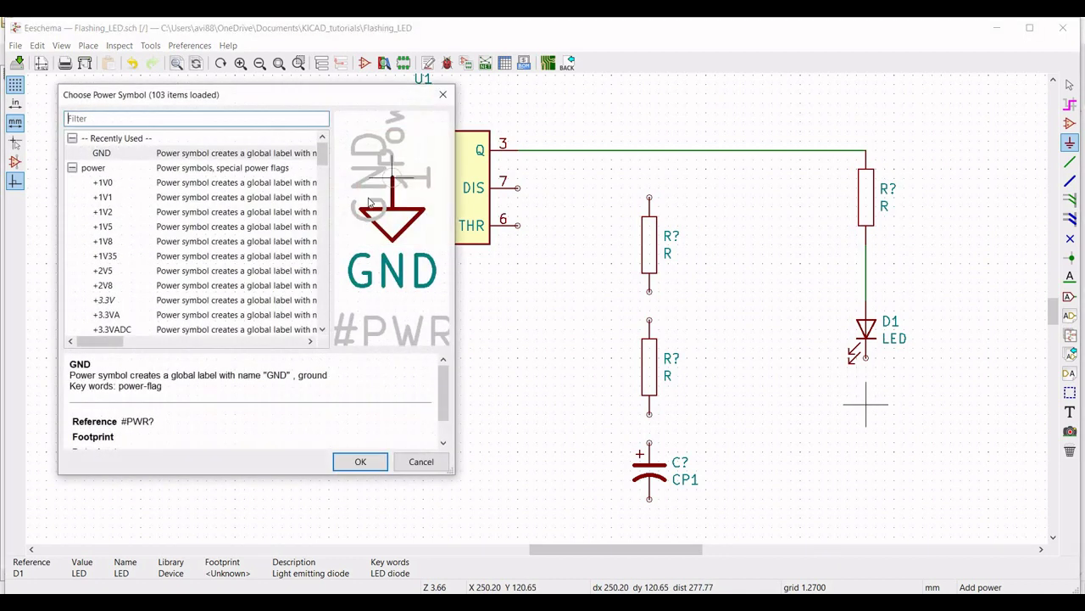
click(177, 154)
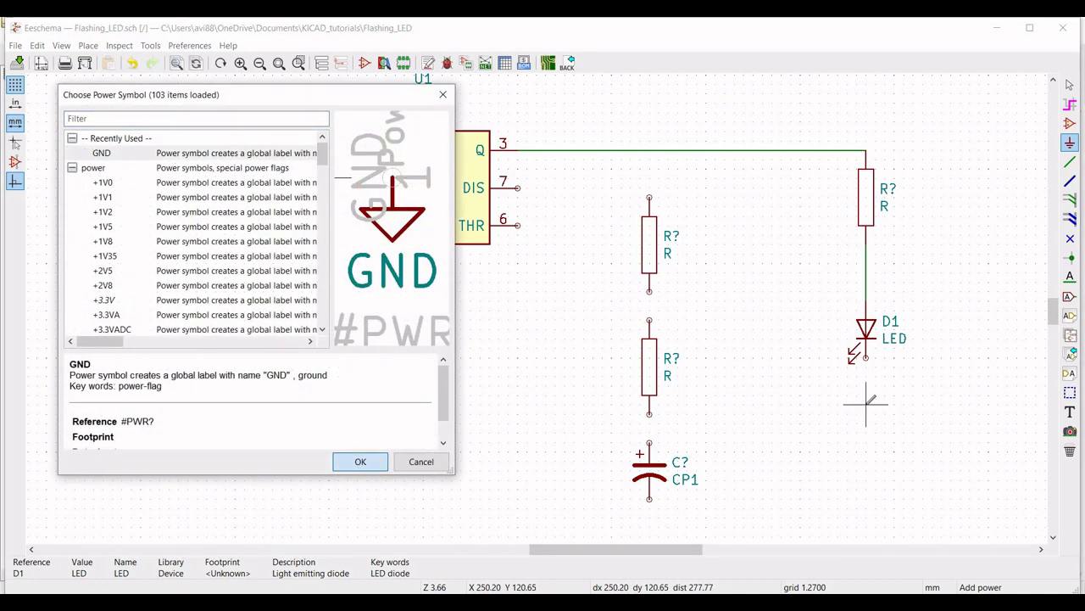
click(359, 462)
click(866, 395)
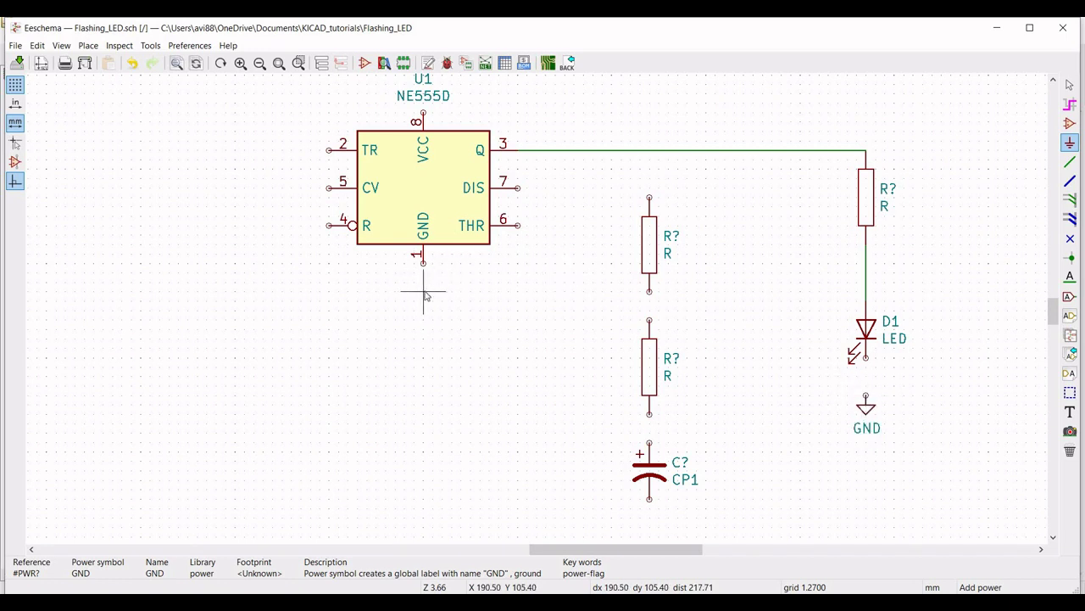
click(424, 291)
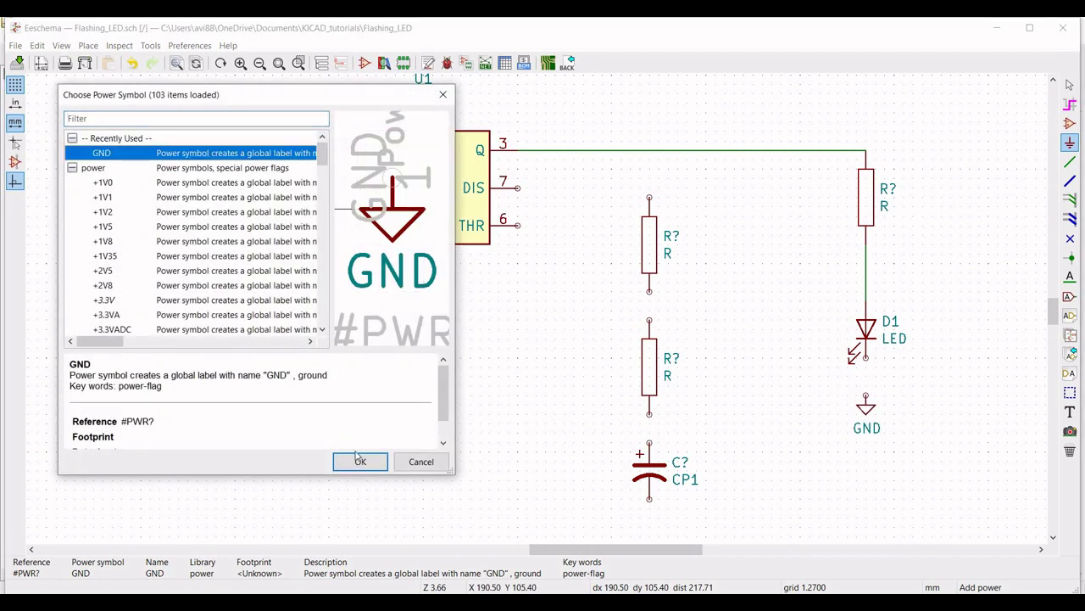
key(Return)
click(424, 291)
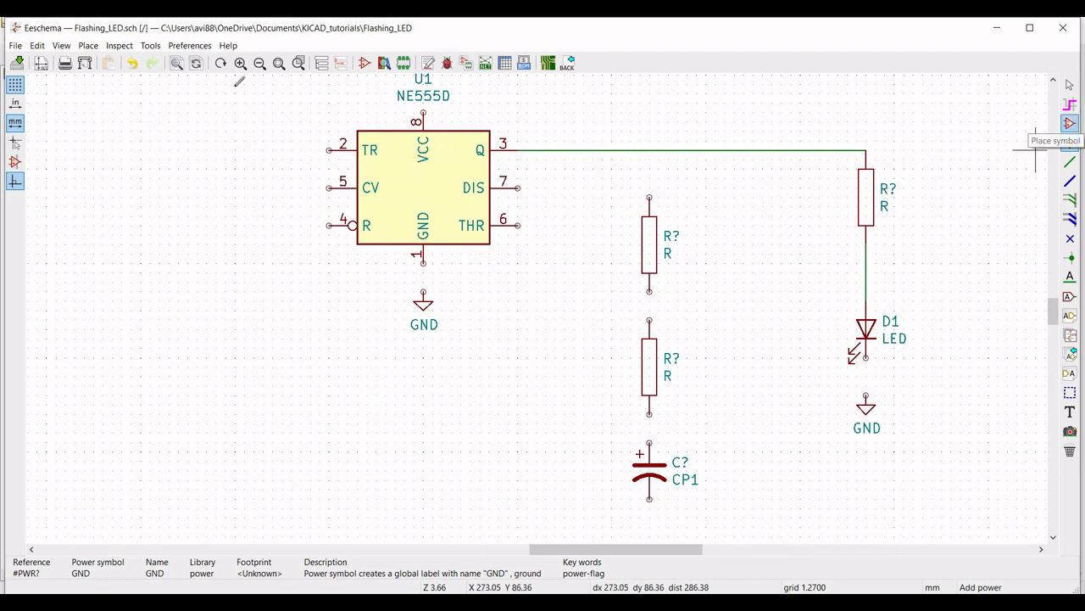
- Place a pspice VSOURCE voltage source at the upper left, left of U1
click(1071, 123)
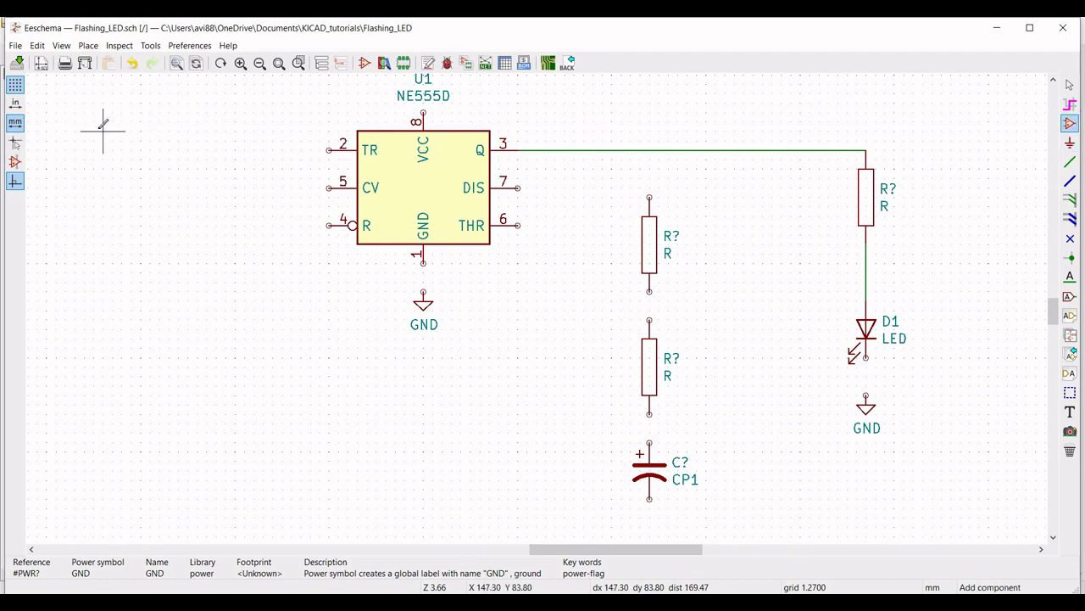
click(96, 126)
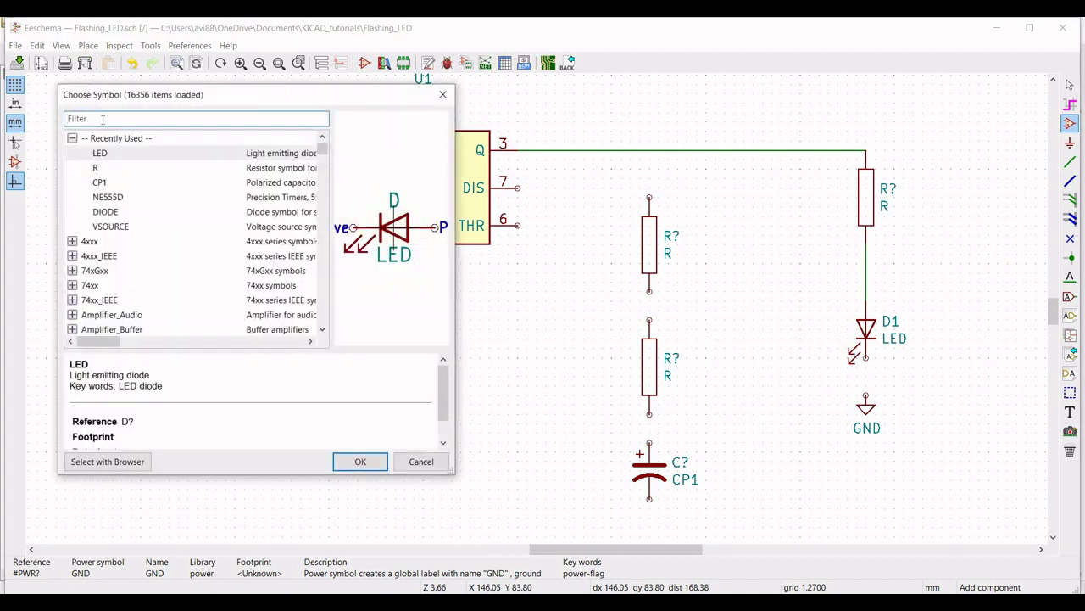
text(psp)
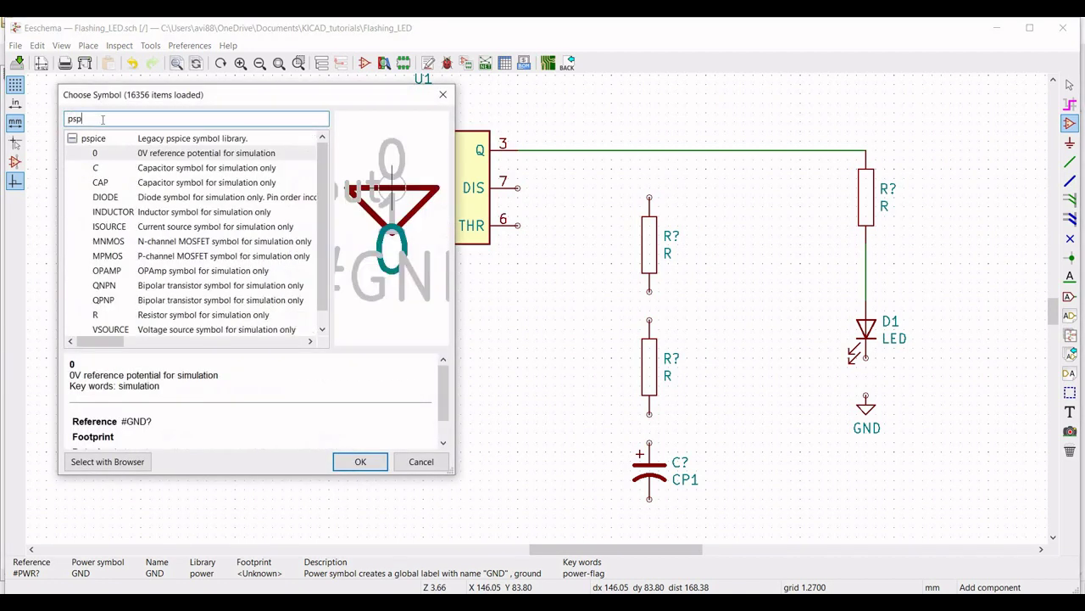
click(172, 331)
click(373, 463)
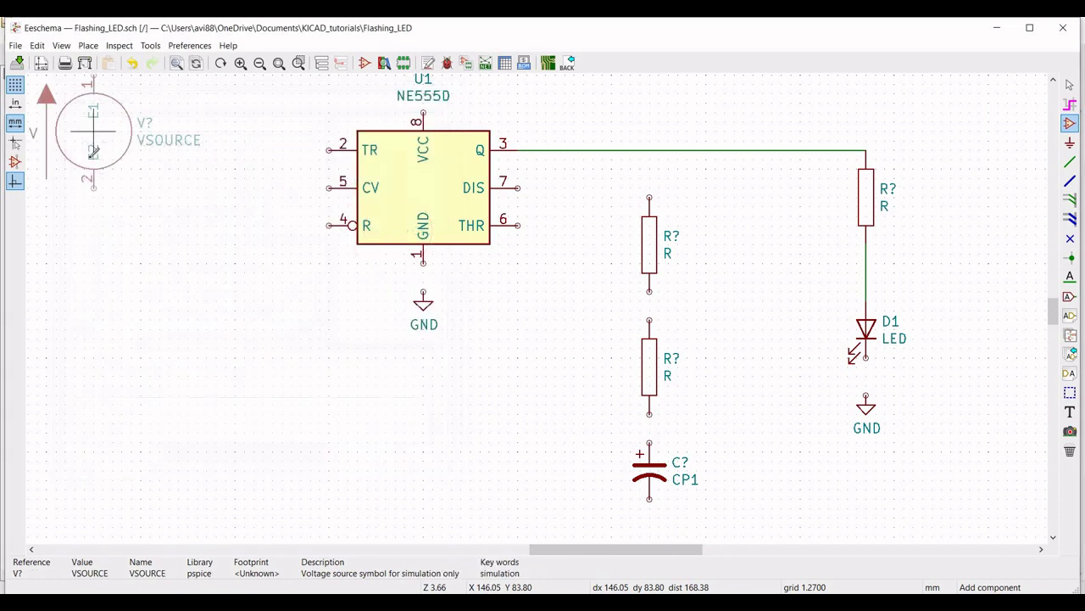
click(103, 168)
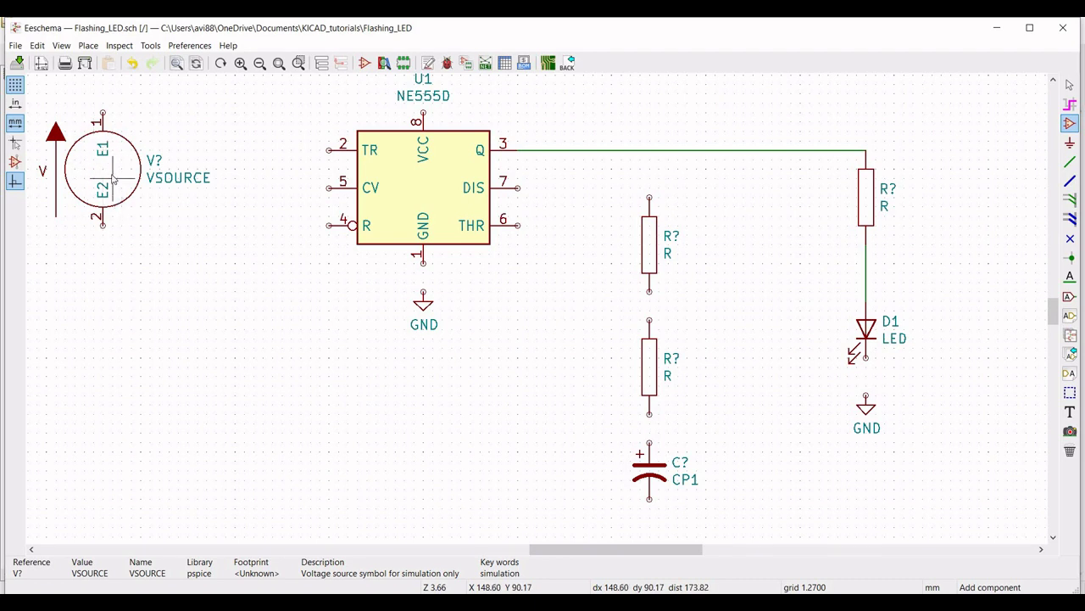
right_click(113, 179)
- Give the source reference Vcc, value 0, and a 9 V DC SPICE source setting
mouse_move(254, 260)
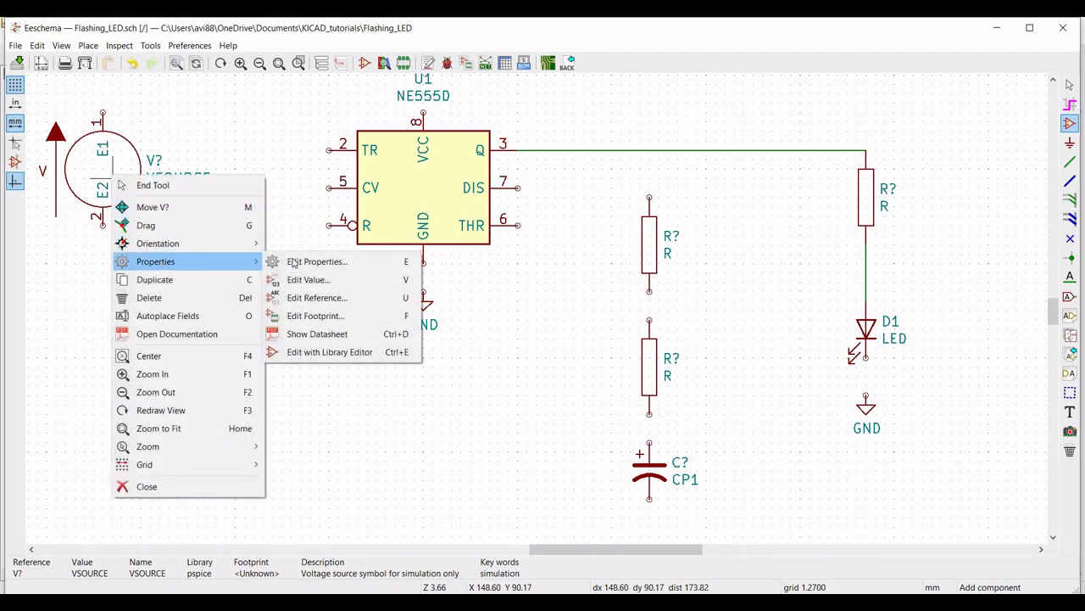
click(294, 263)
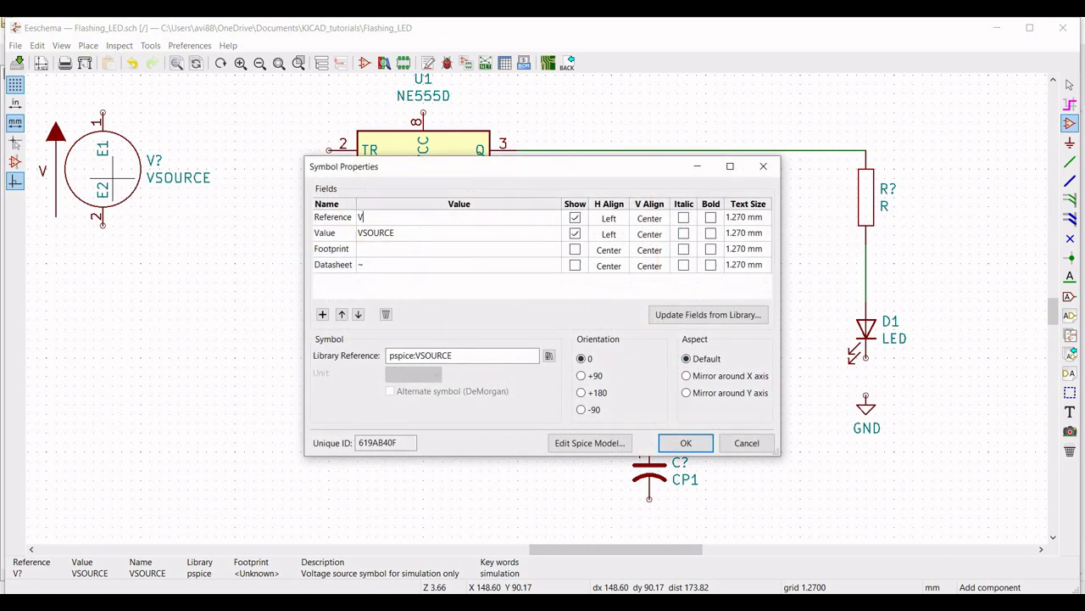
click(400, 231)
text(0)
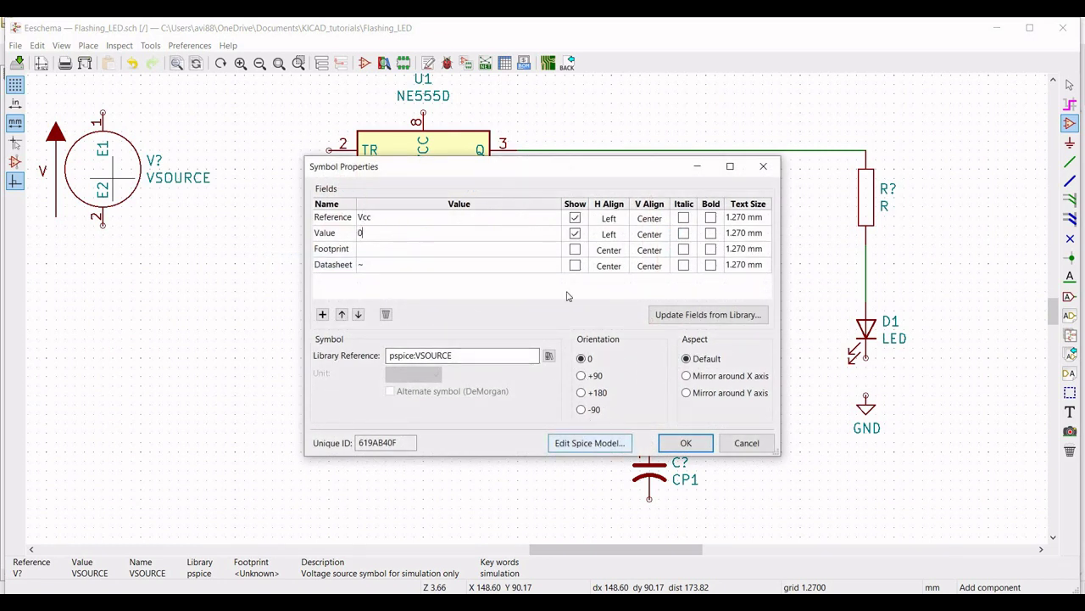
click(589, 443)
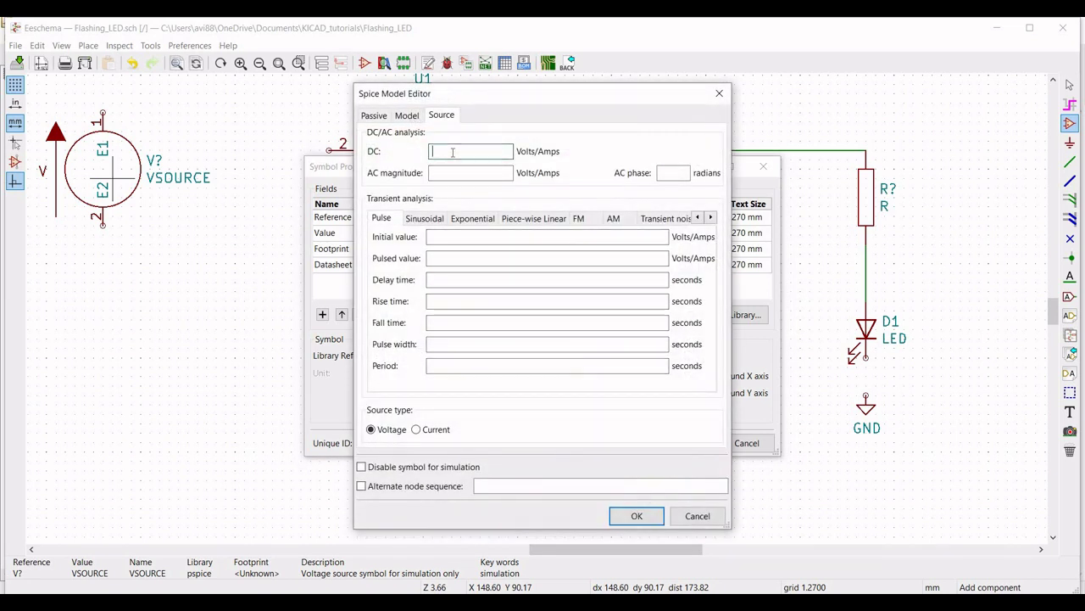
click(637, 517)
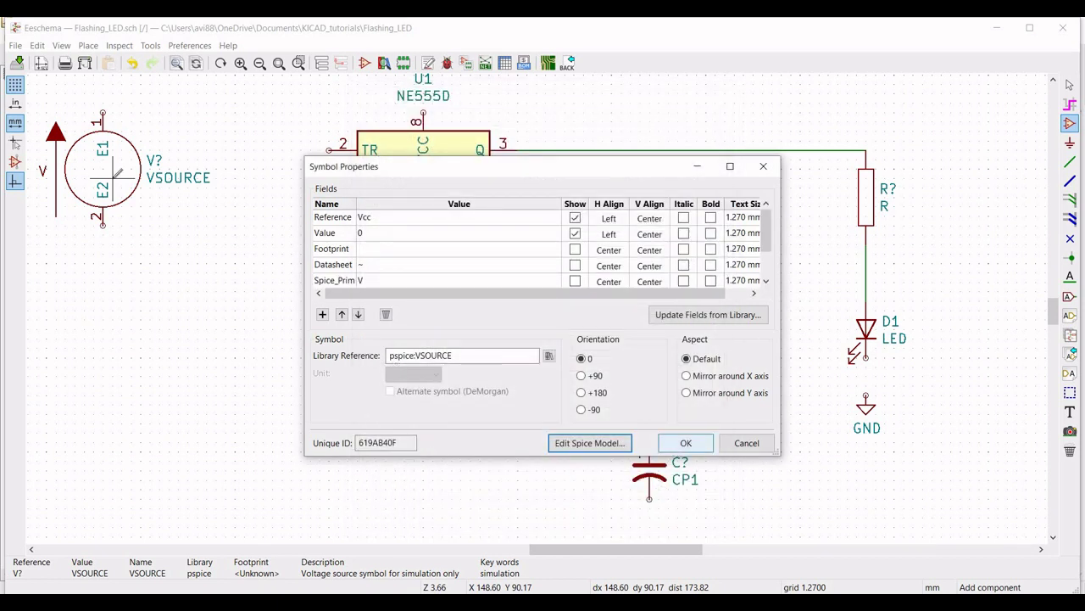
click(686, 443)
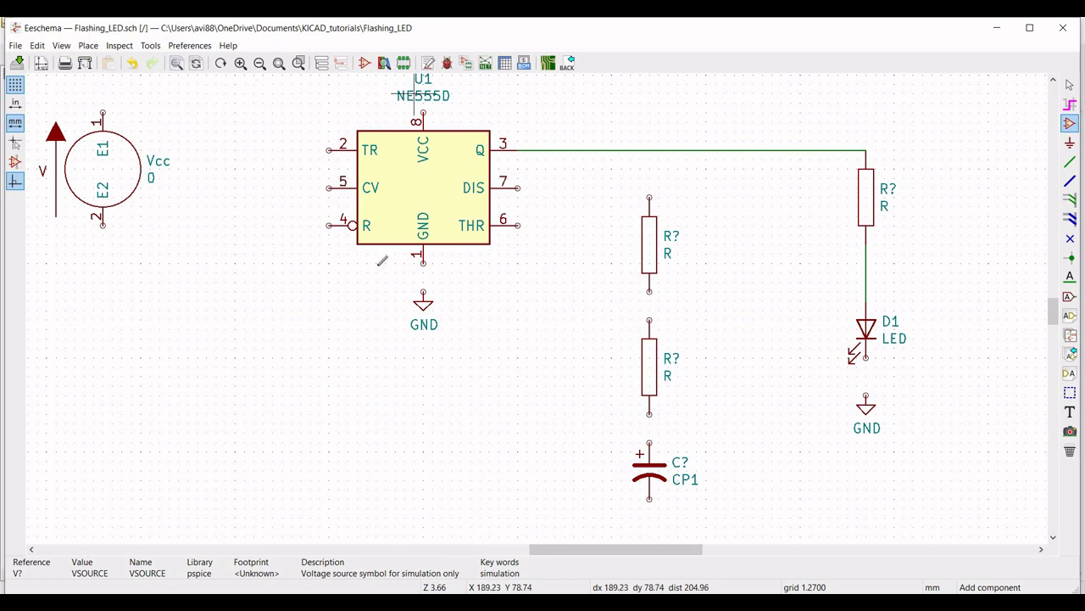
- Place a global label named Vcc just above the voltage source
click(1070, 296)
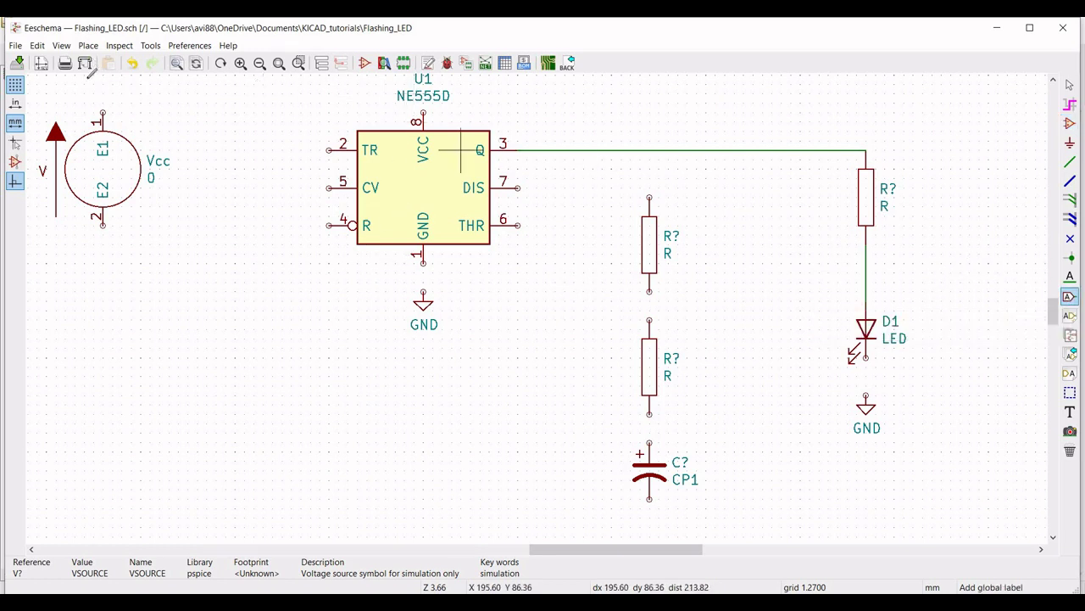
click(103, 94)
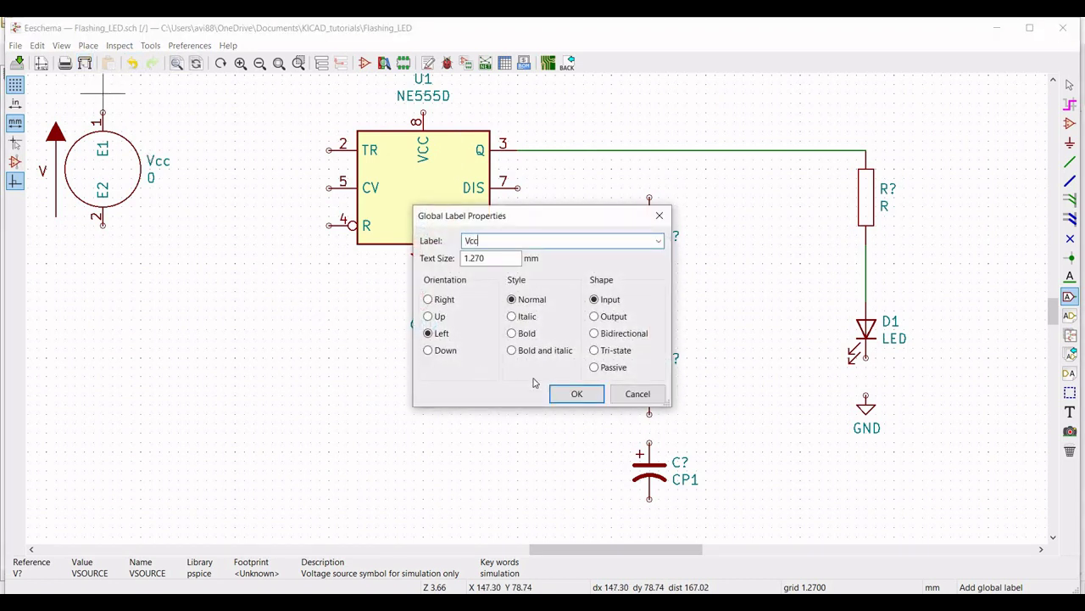
key(Return)
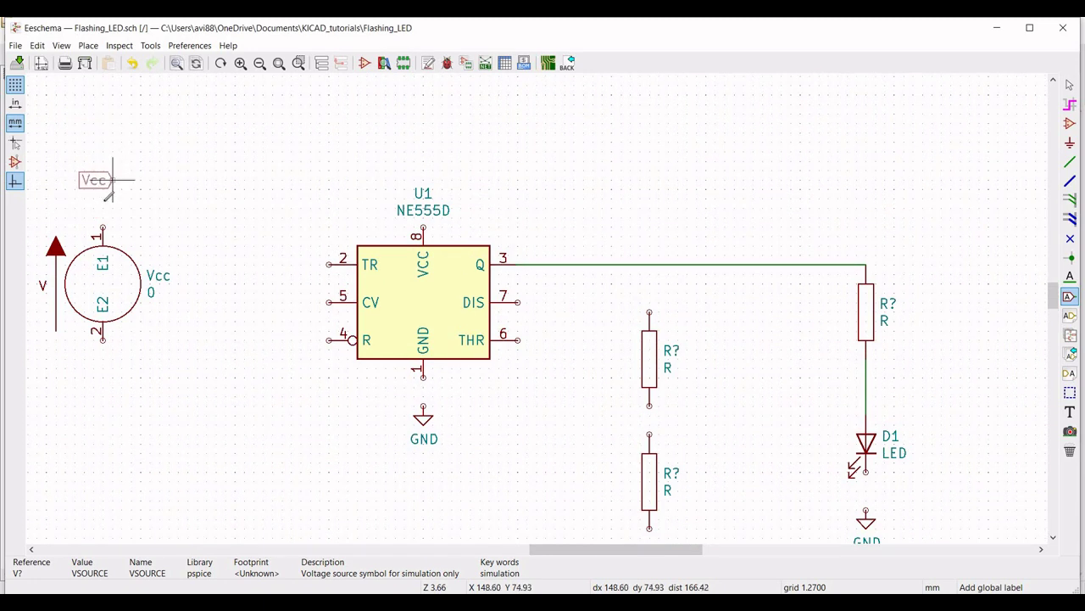
click(103, 198)
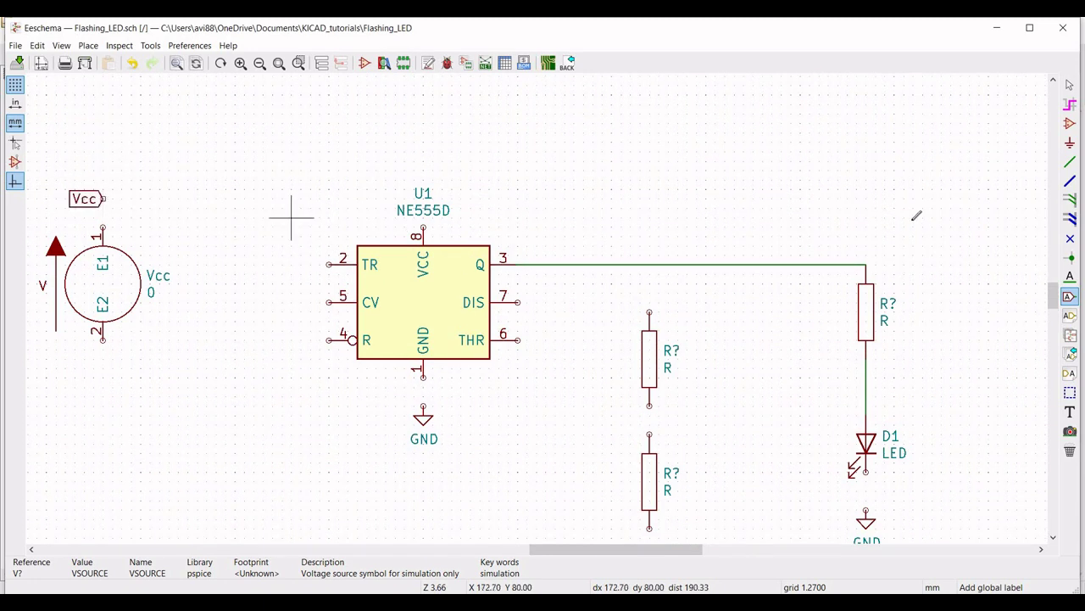
- Place a GND power symbol below the Vcc source's pin 2
click(1070, 144)
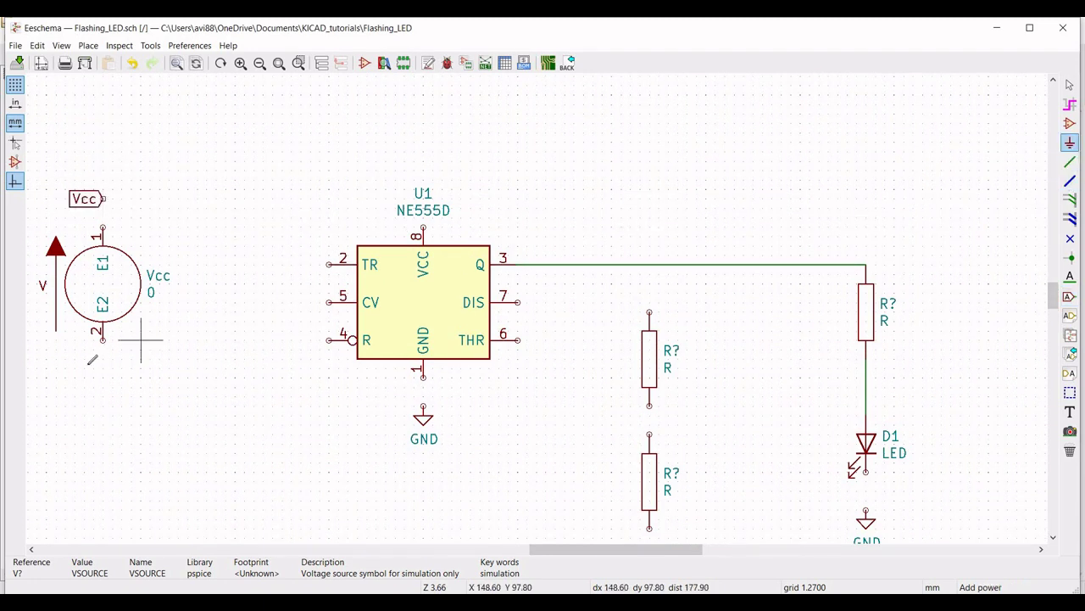
click(103, 368)
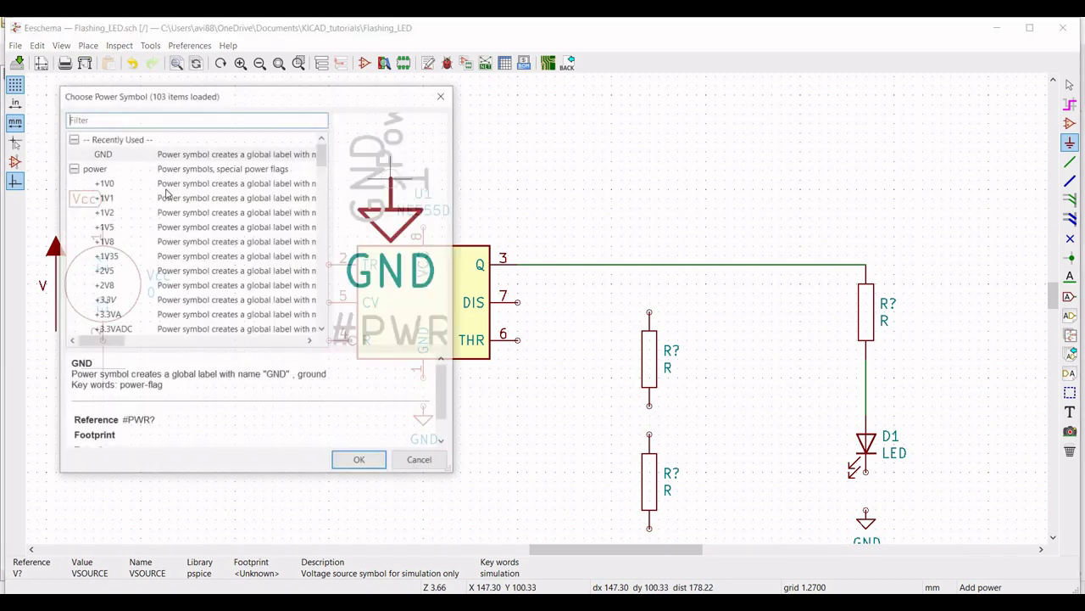
click(175, 155)
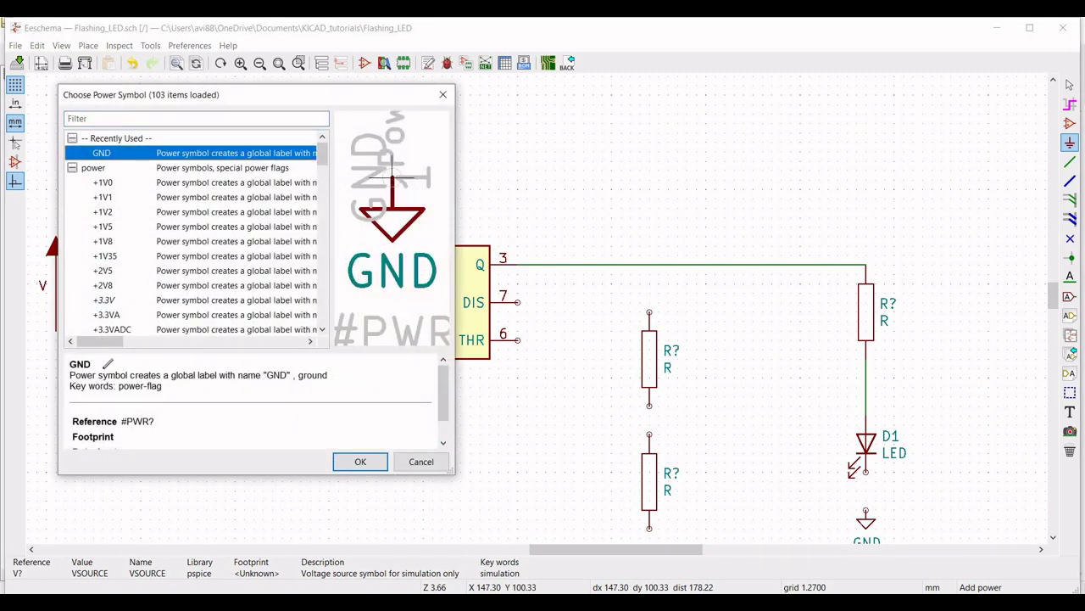
click(360, 461)
click(102, 368)
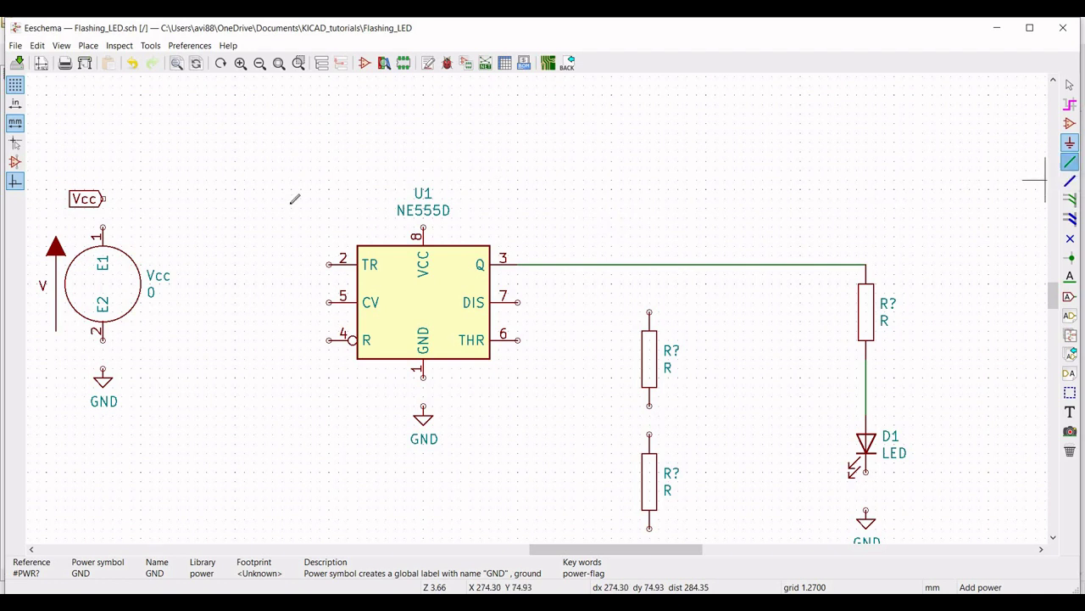
- Wire the Vcc label to source pin 1 and source pin 2 to the GND symbol
click(1070, 161)
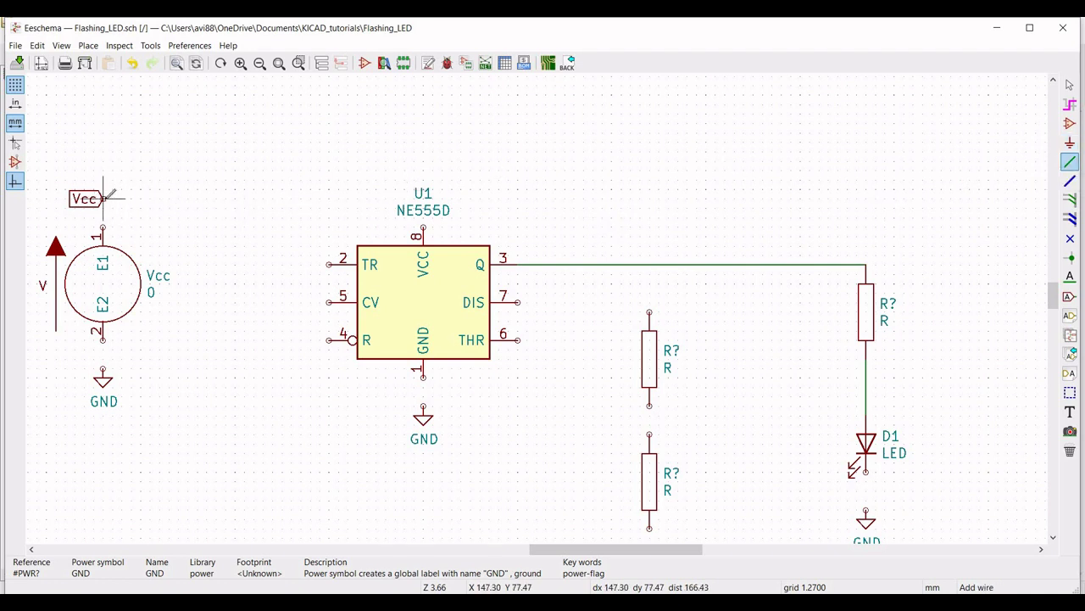
click(102, 227)
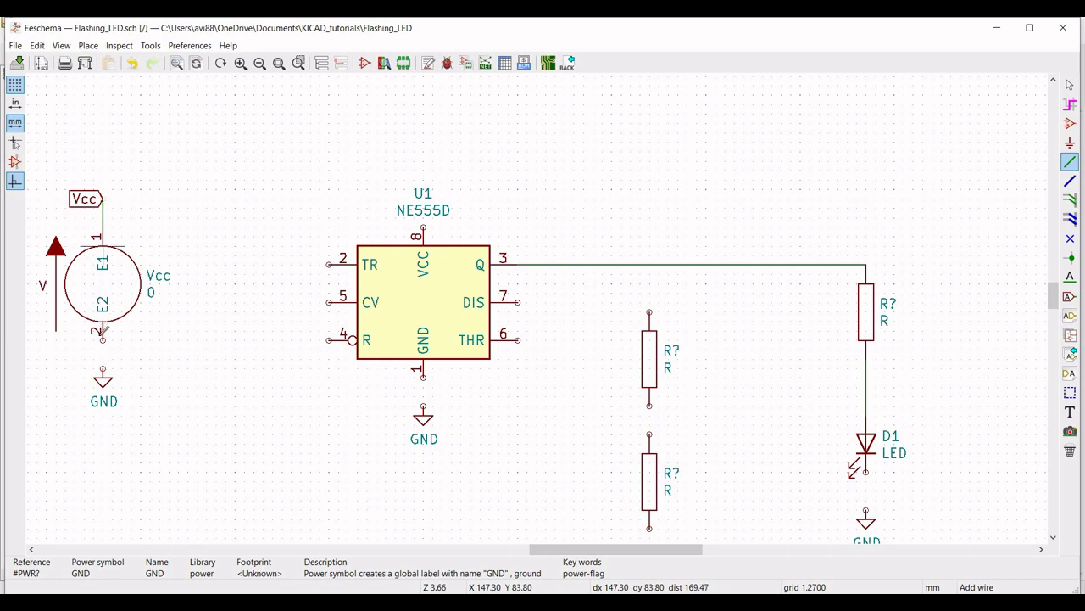
click(102, 339)
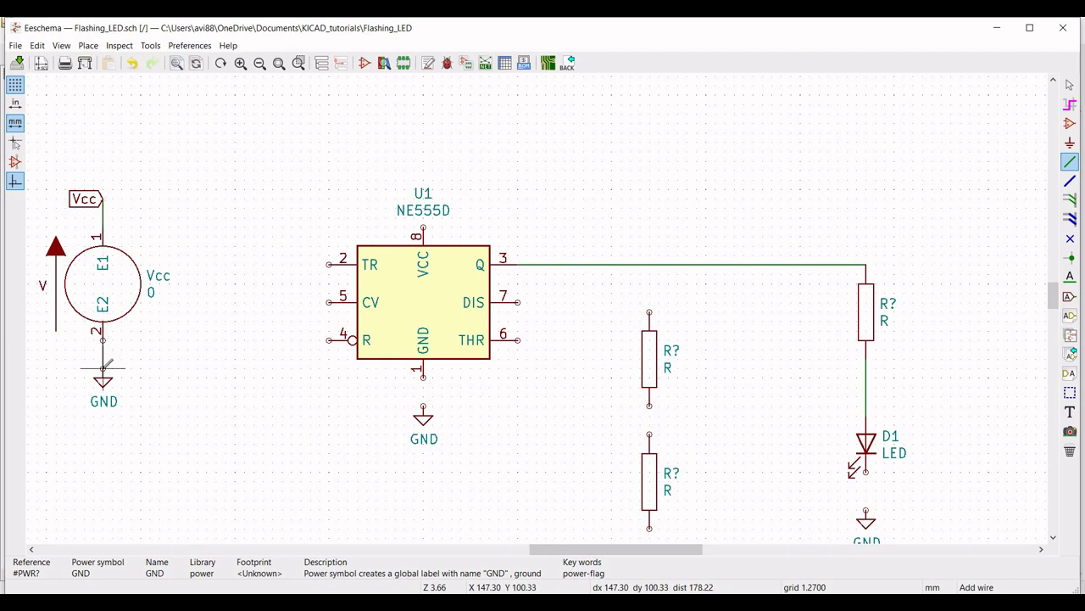
click(102, 368)
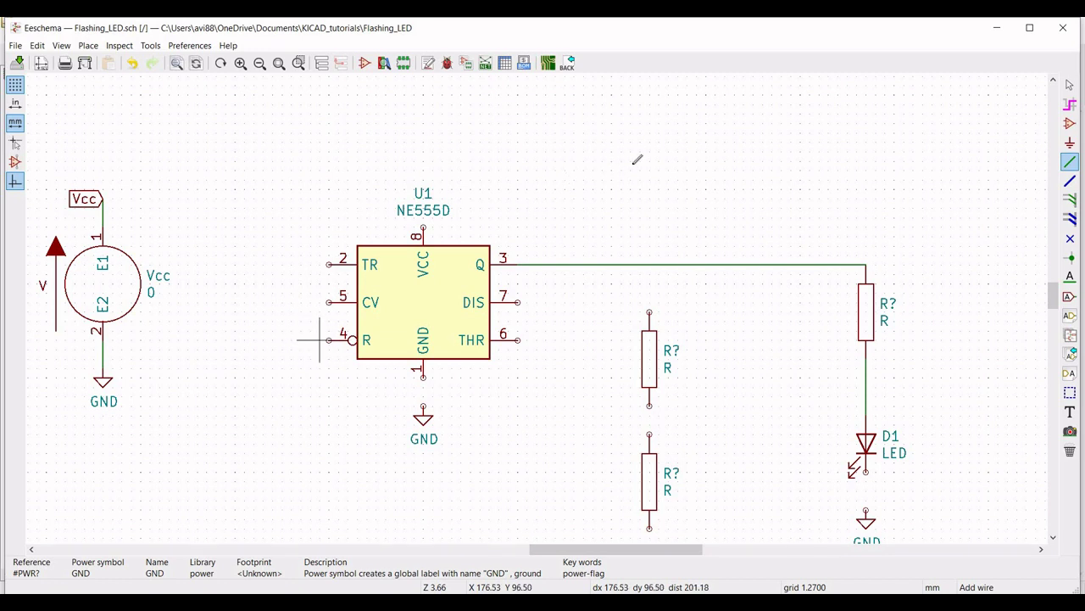
- Place three 'Vcc' global labels: above U1 pin 8, beside reset pin 4, and above the upper resistor
click(1070, 297)
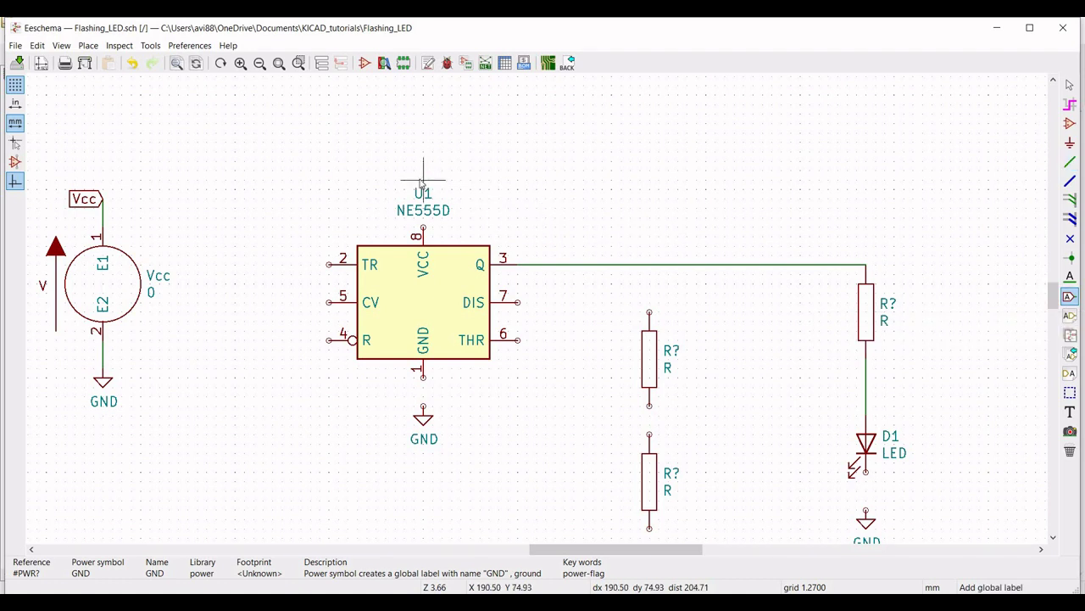
click(421, 180)
text(Vc)
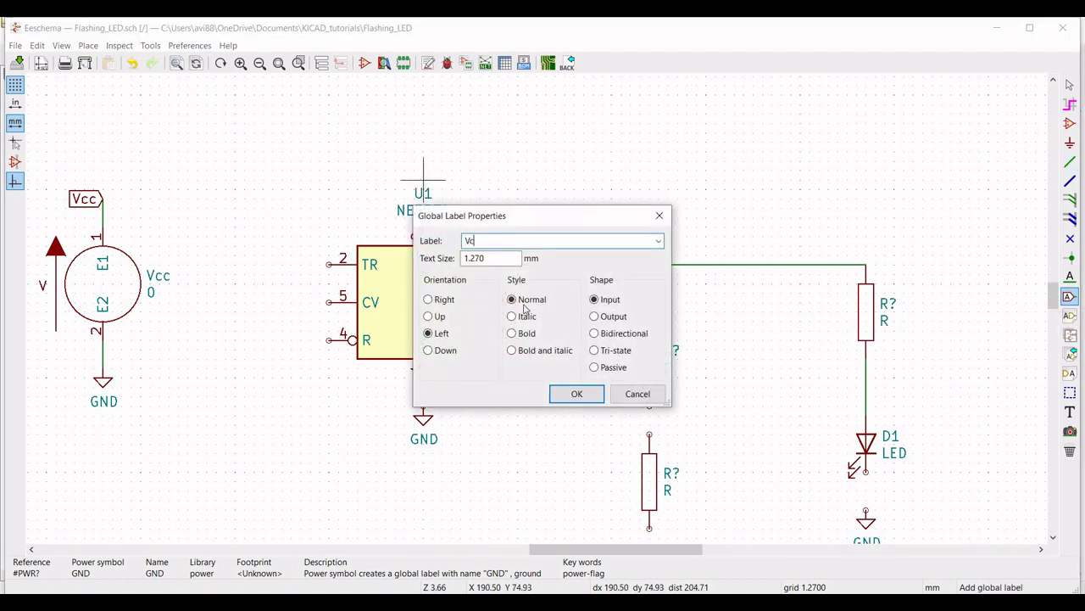
text(c)
click(576, 393)
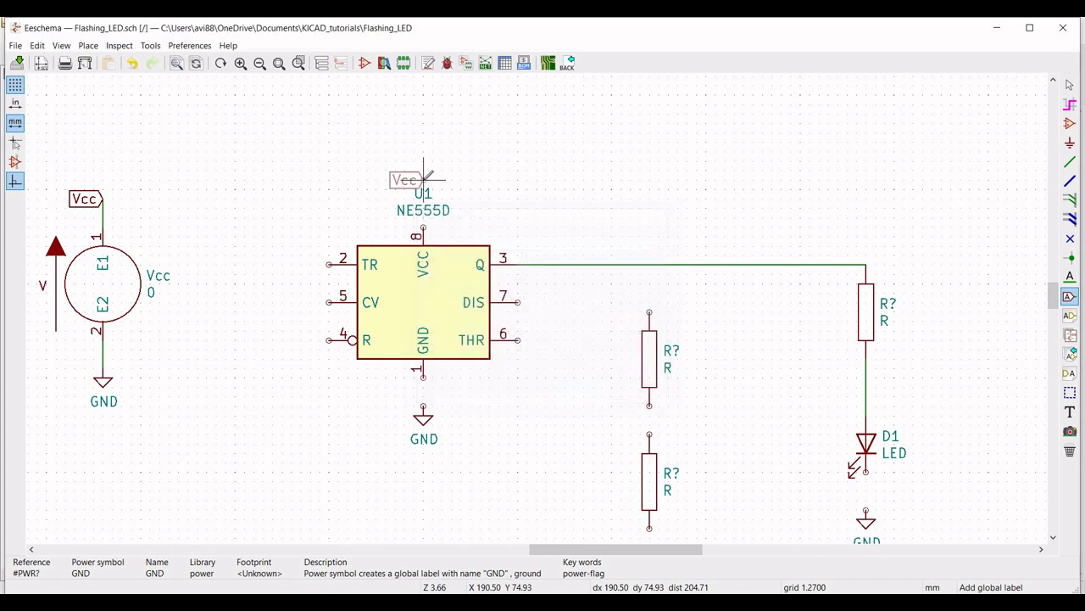
click(302, 345)
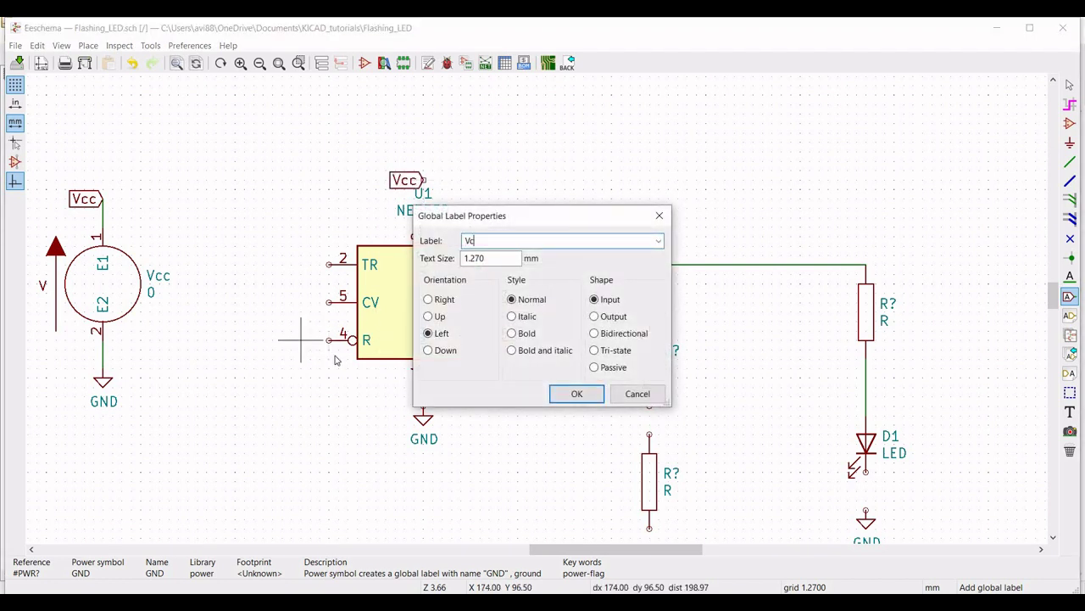
click(556, 393)
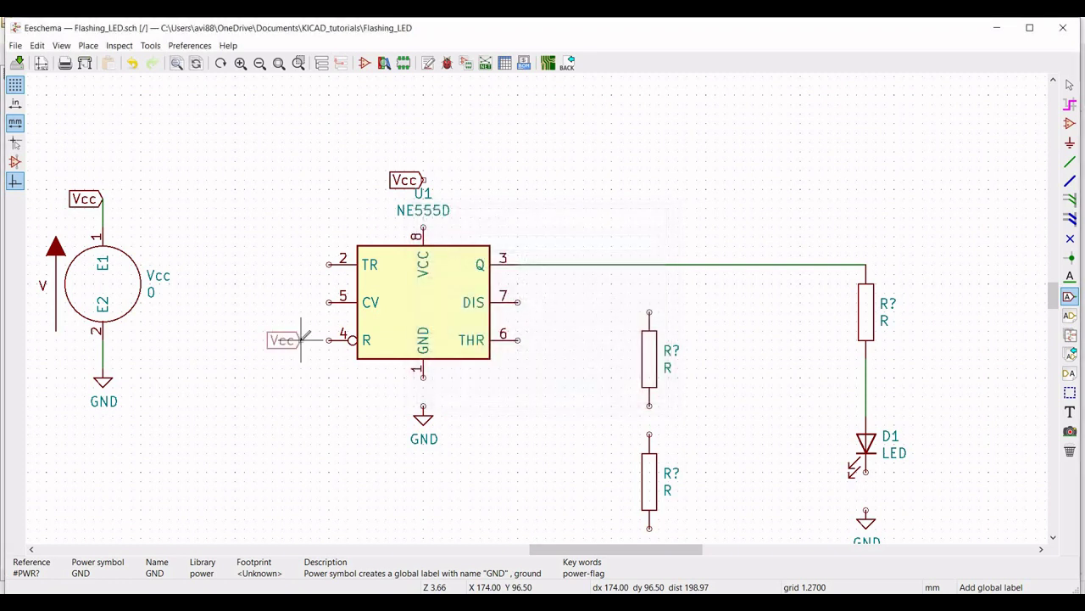
click(301, 339)
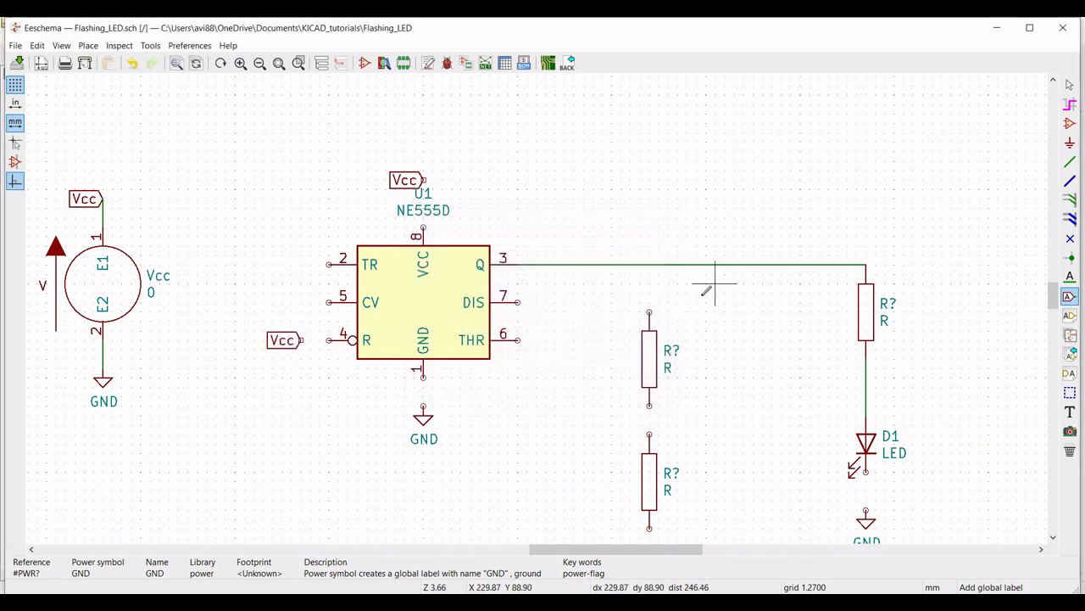
click(643, 301)
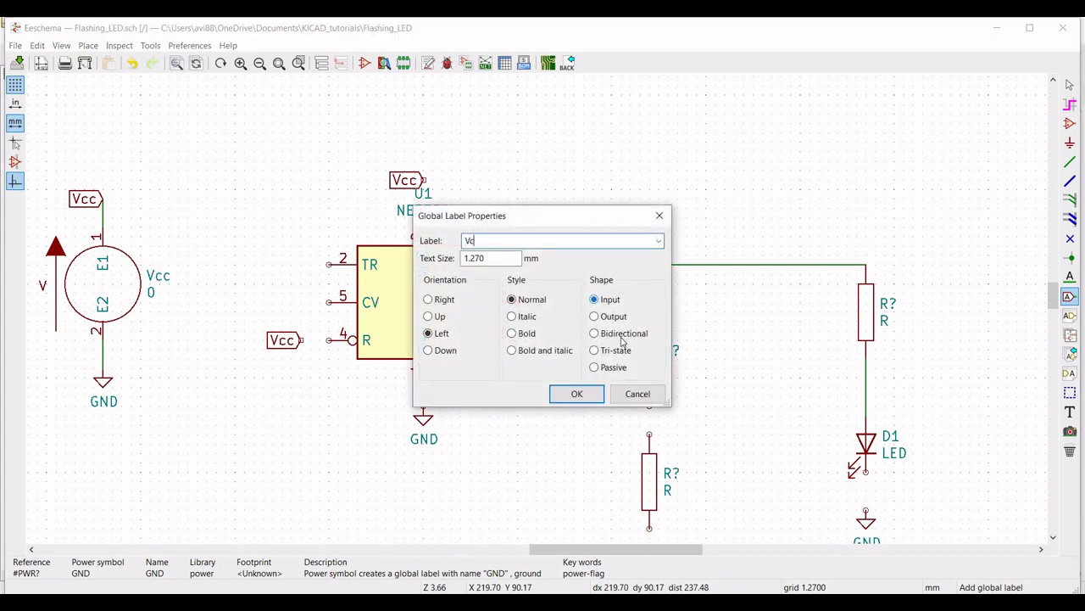
text(Vcc)
click(575, 395)
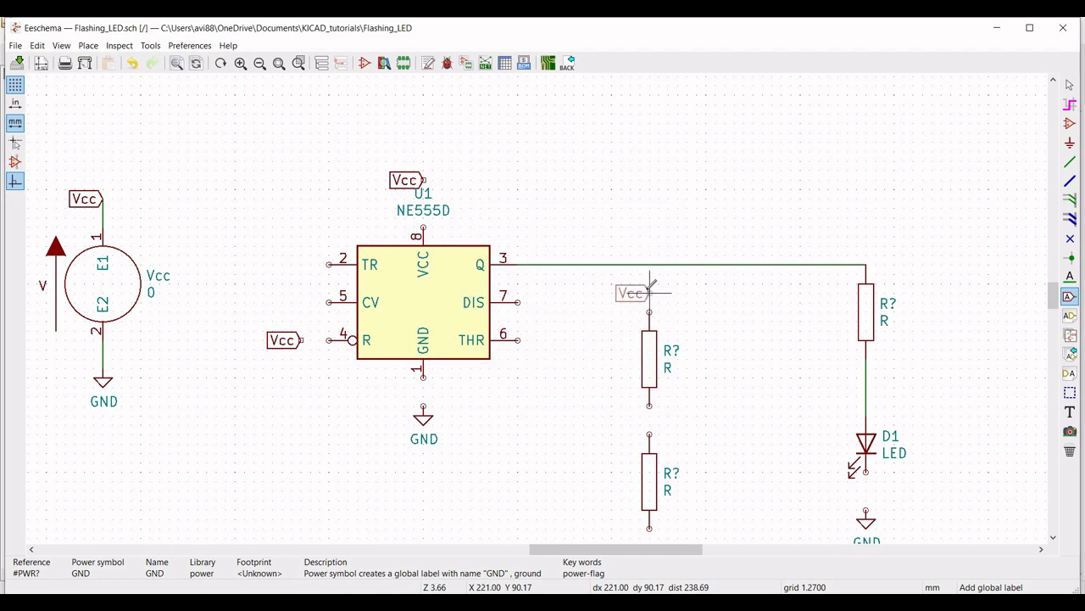
click(650, 292)
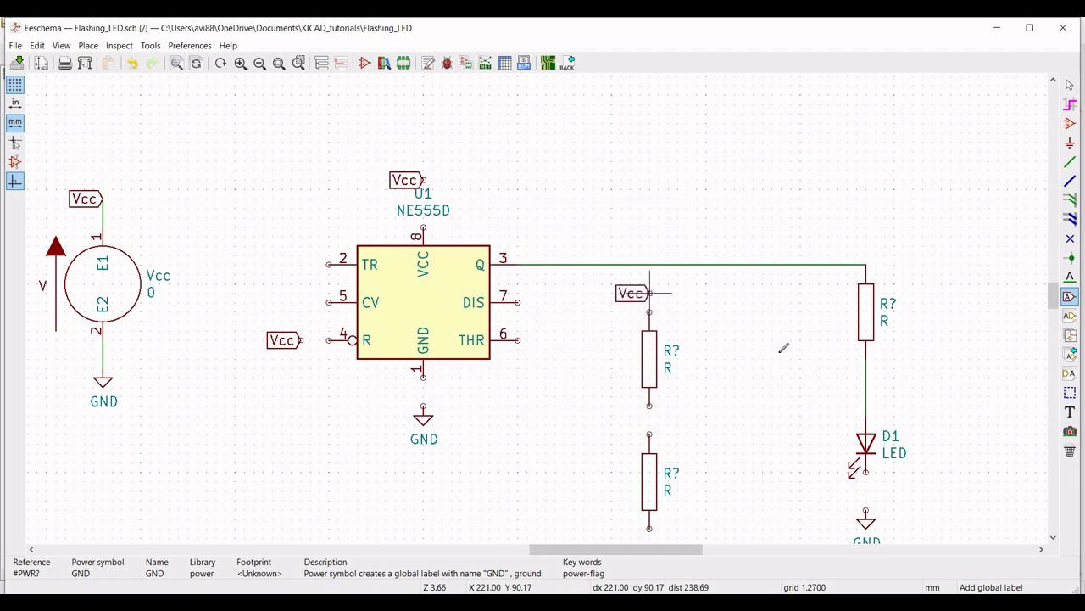
- Wire the Vcc labels to U1 pins 8 and 4, and U1 pin 1 to GND
click(1070, 161)
scroll(1052, 303, down, 1)
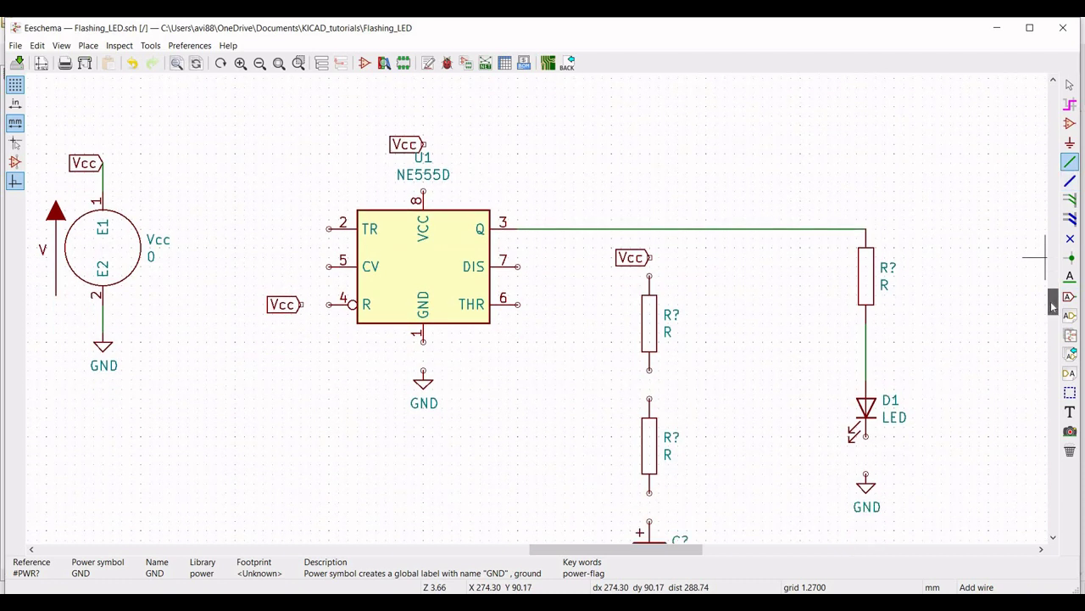
click(424, 136)
click(423, 182)
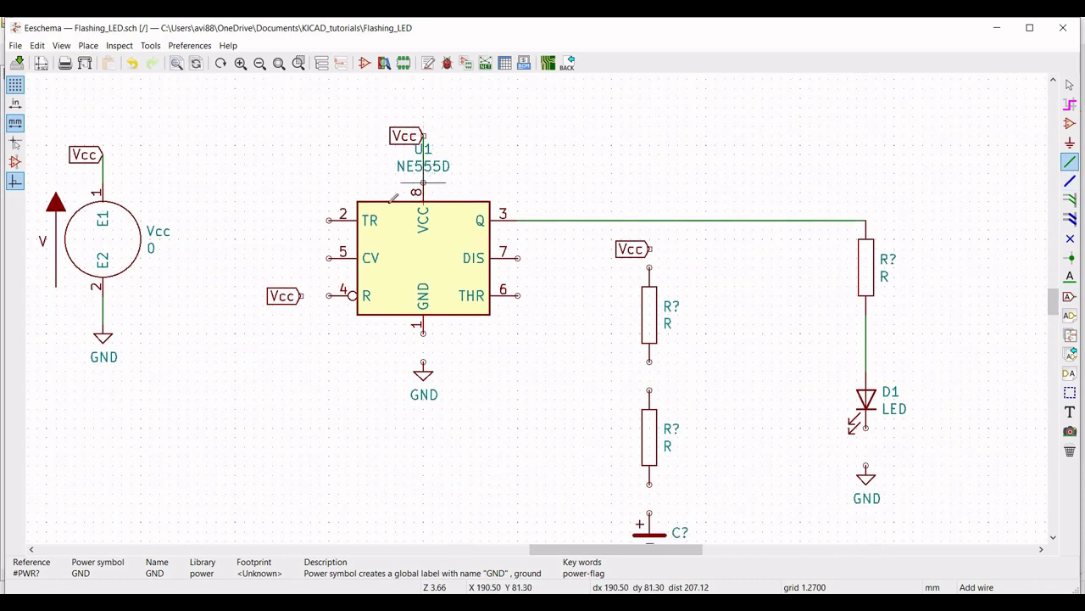
click(301, 295)
click(351, 295)
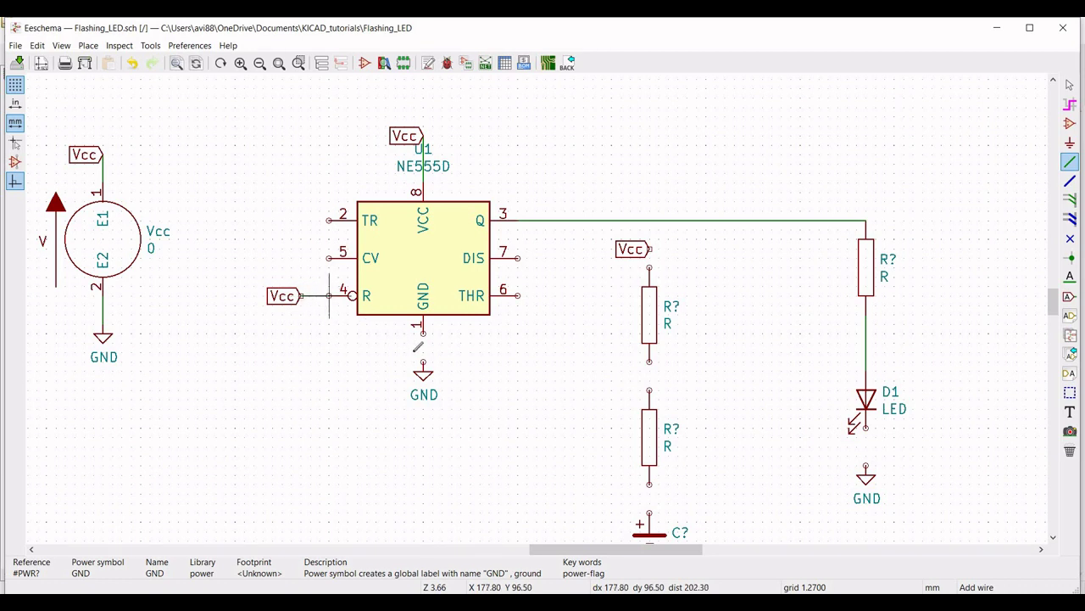
click(423, 333)
click(423, 362)
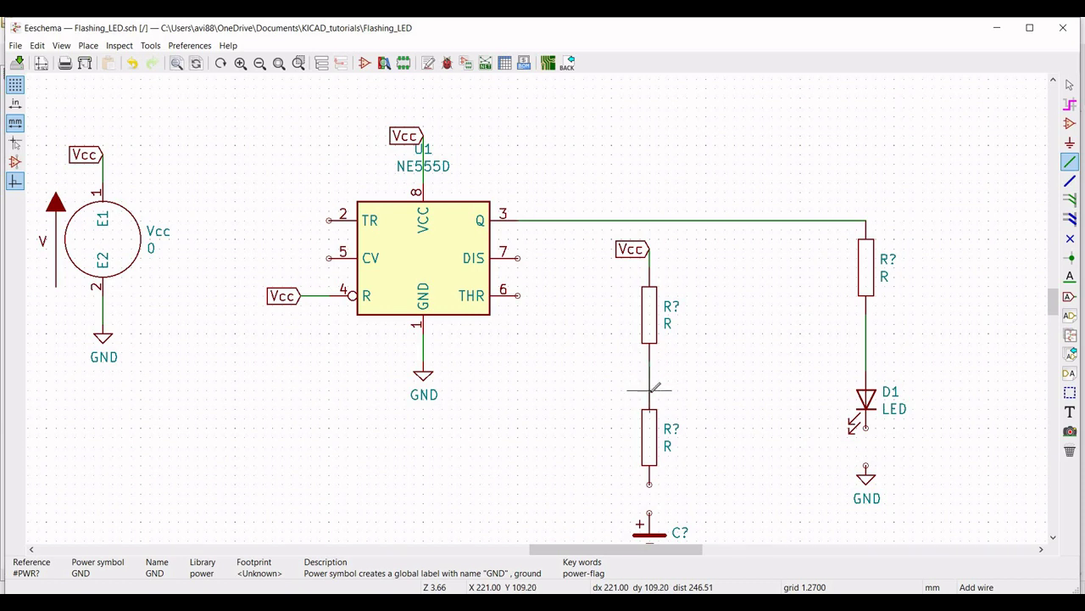
- Wire the lower resistor's bottom pin to the capacitor's + pin
click(648, 482)
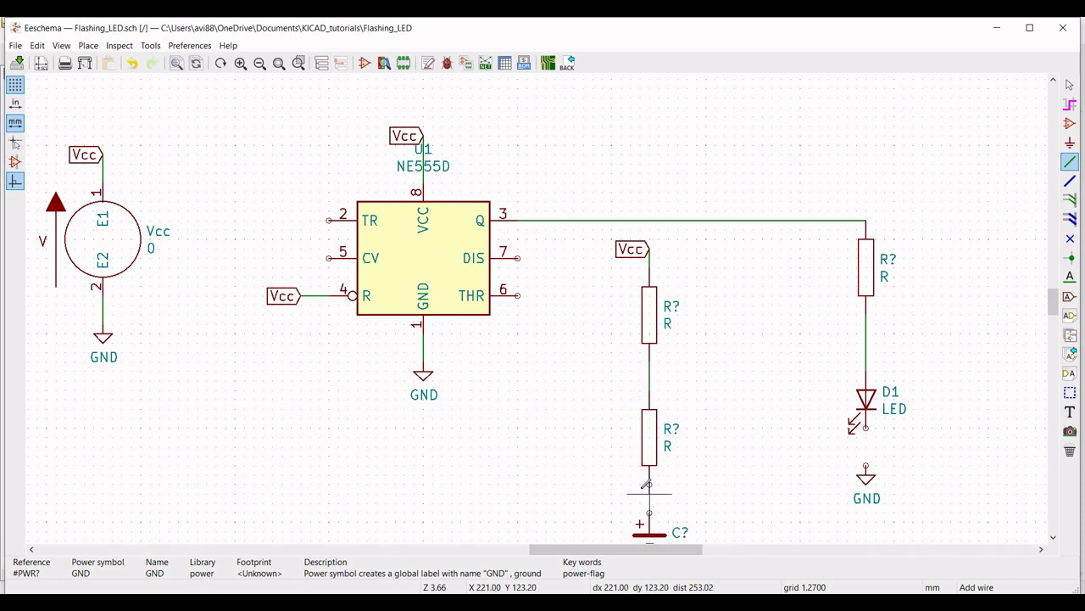
scroll(655, 506, down, 1)
click(697, 424)
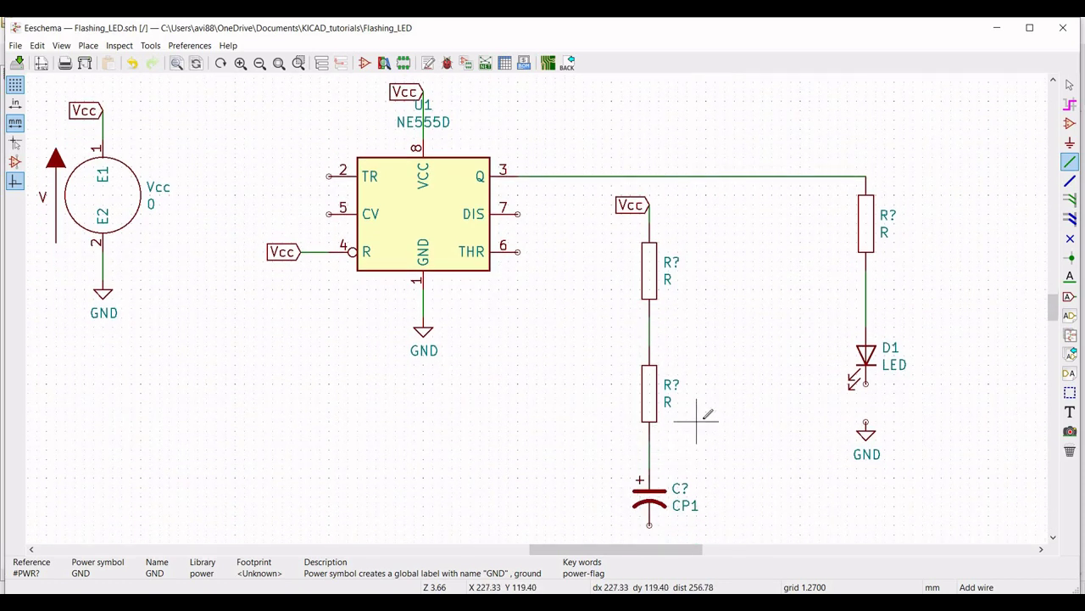
key(Escape)
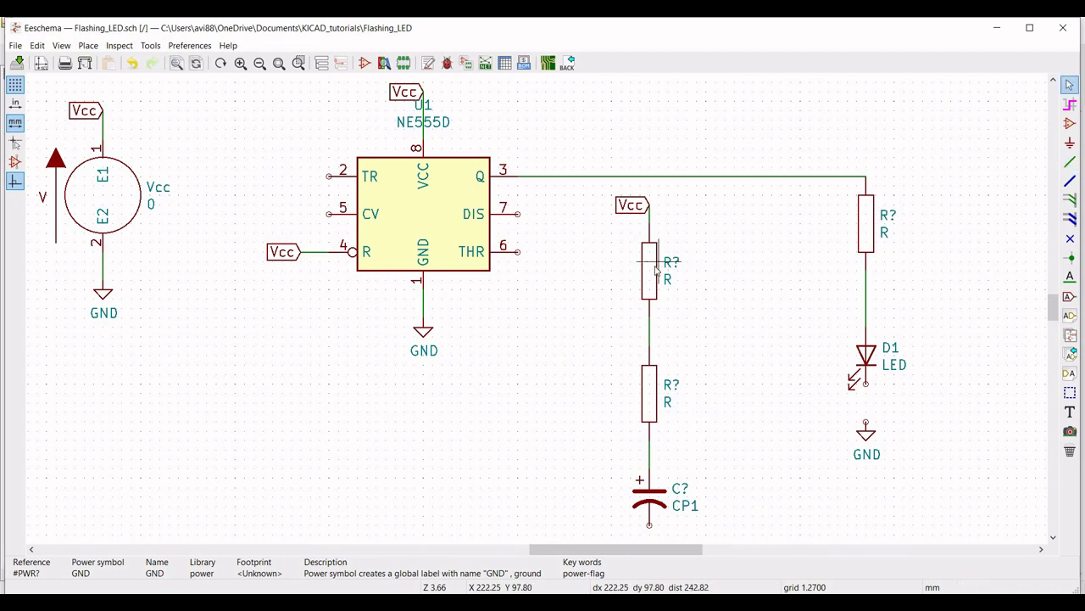
- Set the upper resistor to R1 with value 1meg
right_click(655, 270)
mouse_move(777, 334)
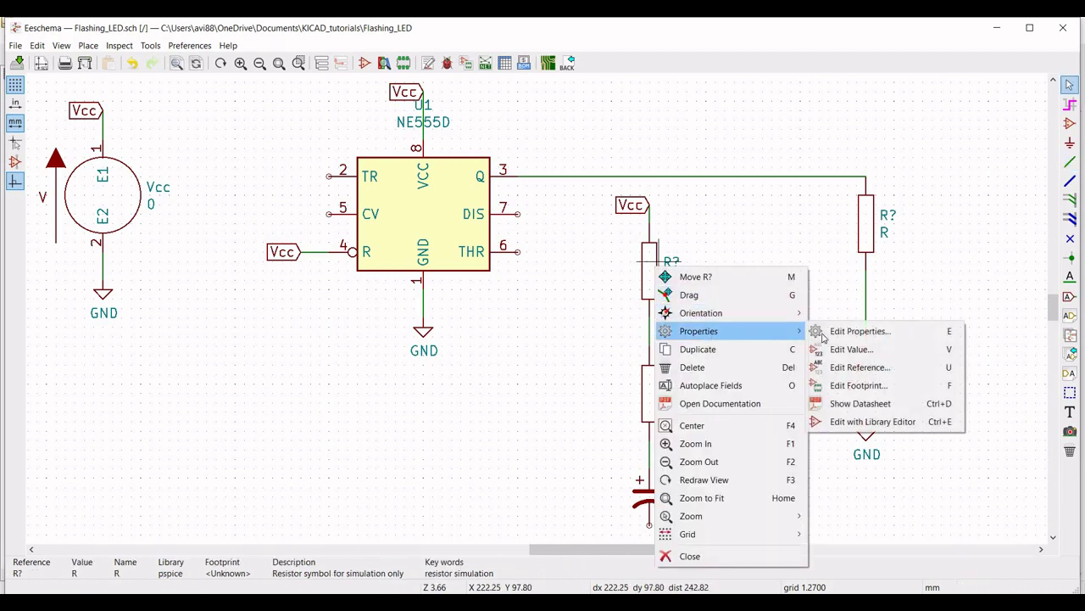
key(Return)
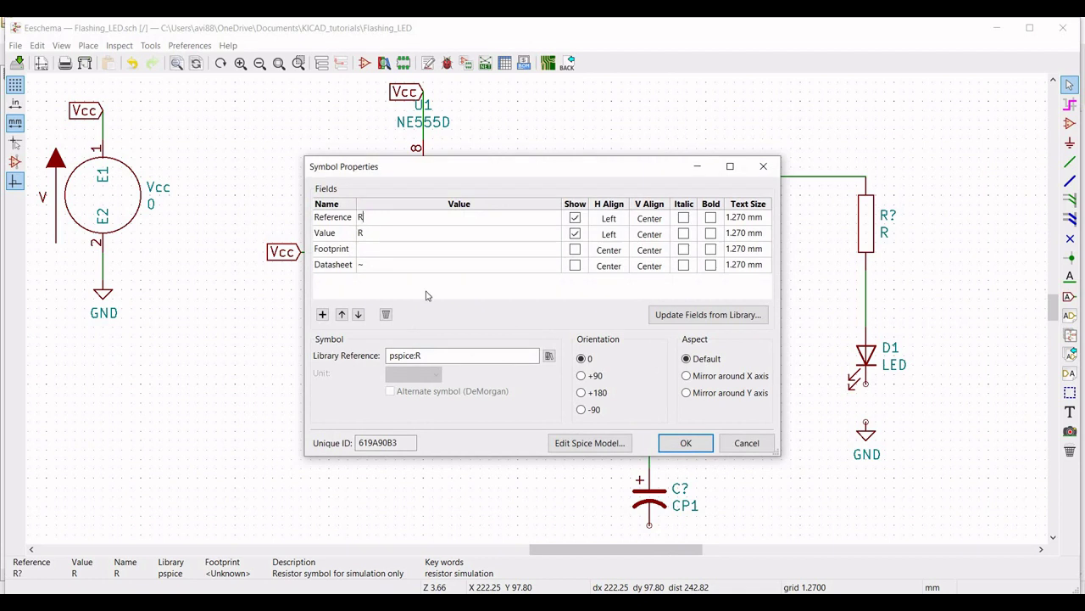
click(384, 234)
text(1meg)
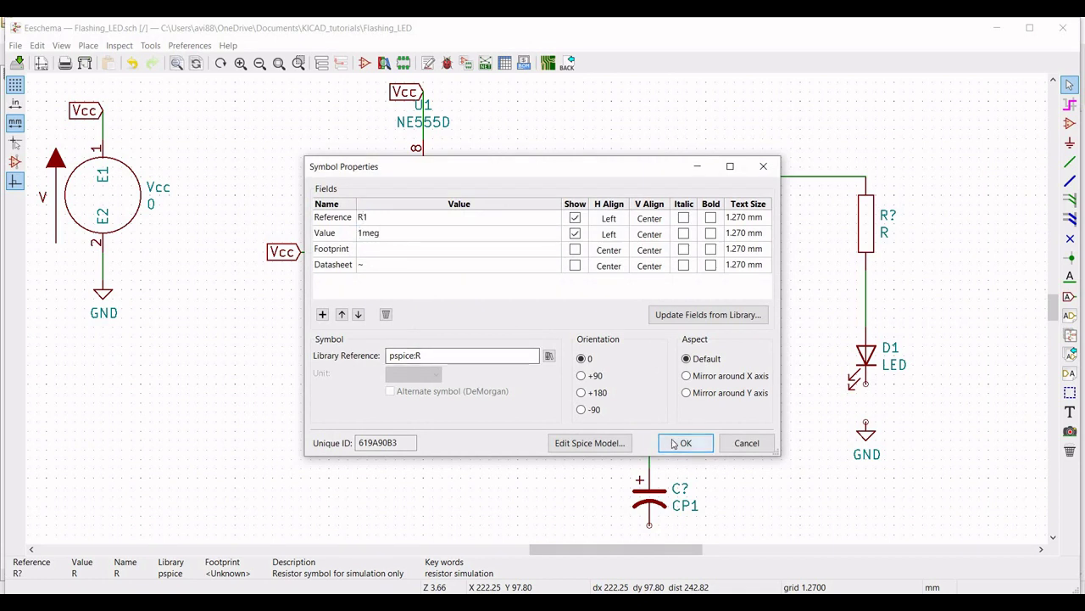
click(678, 442)
- Set the lower resistor to R2 with value 1meg
right_click(657, 397)
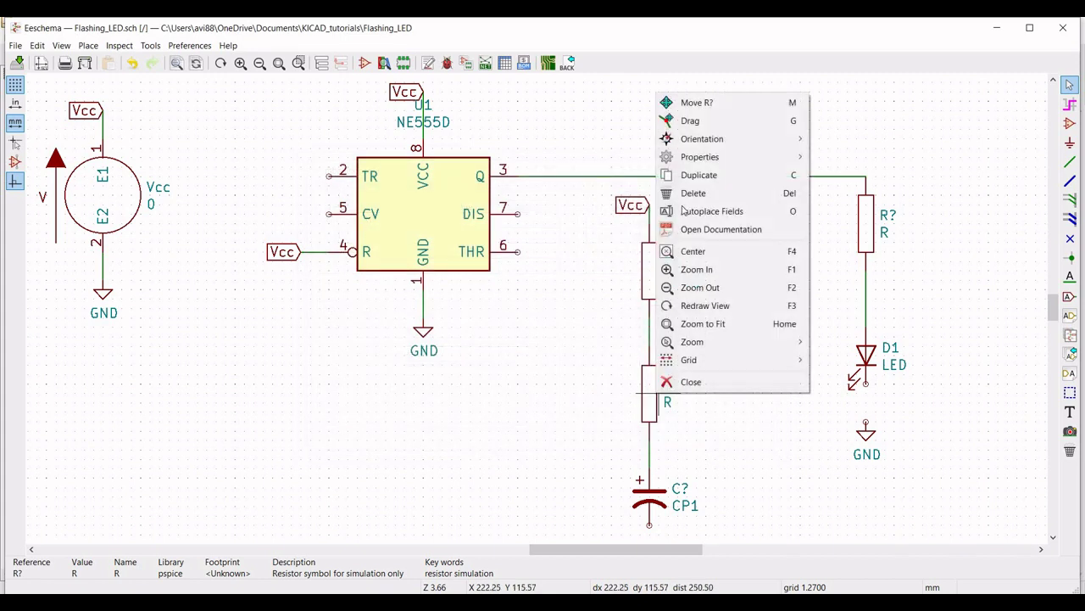
mouse_move(763, 157)
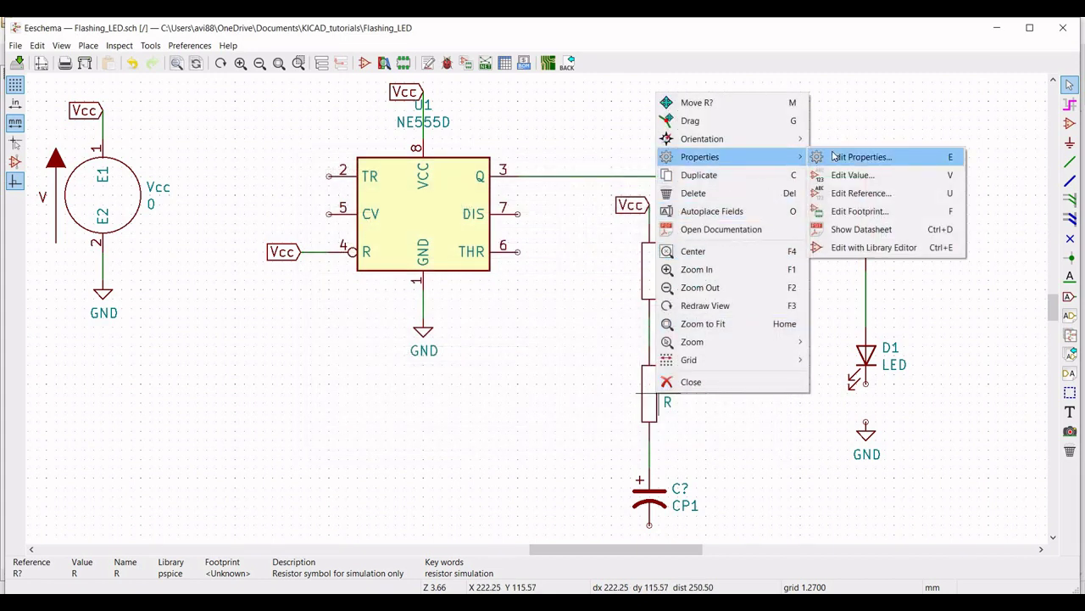
click(839, 156)
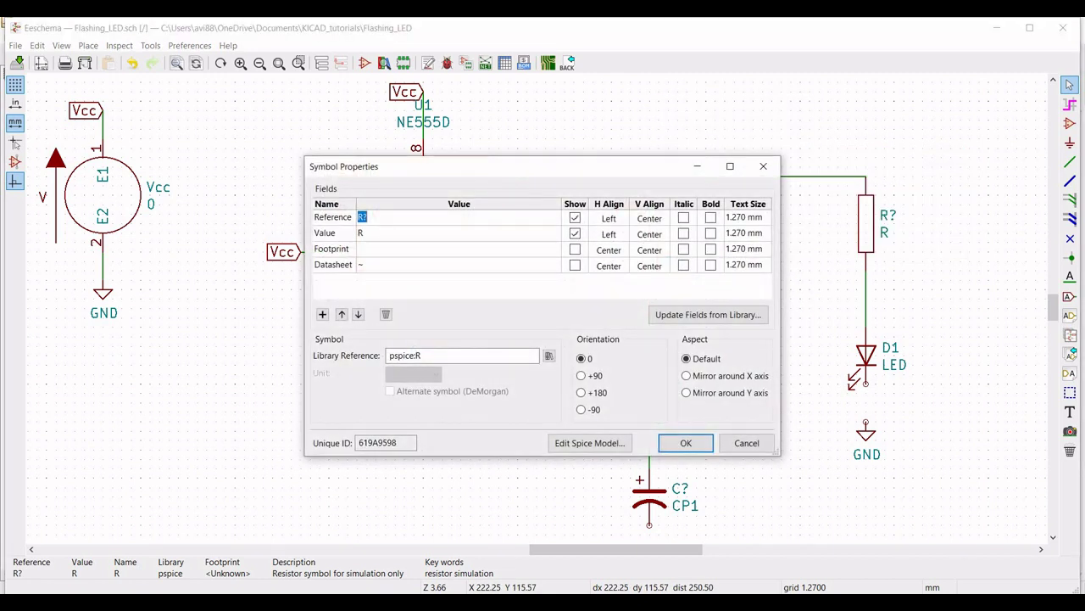
key(Return)
text(1meg)
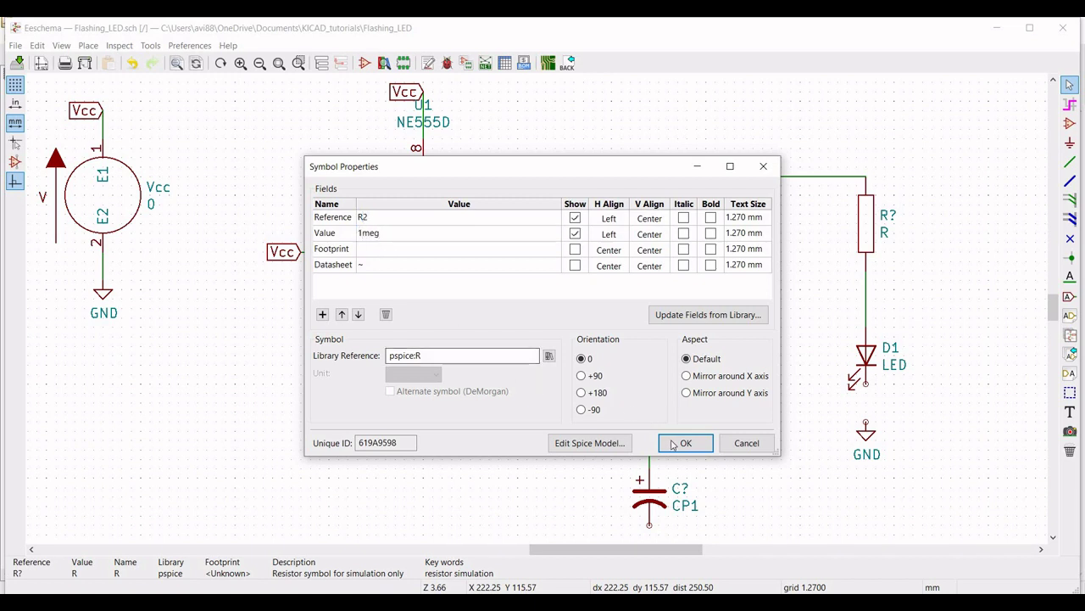
click(681, 443)
- Set the capacitor's reference to C1 and its value to 1.5n
right_click(653, 507)
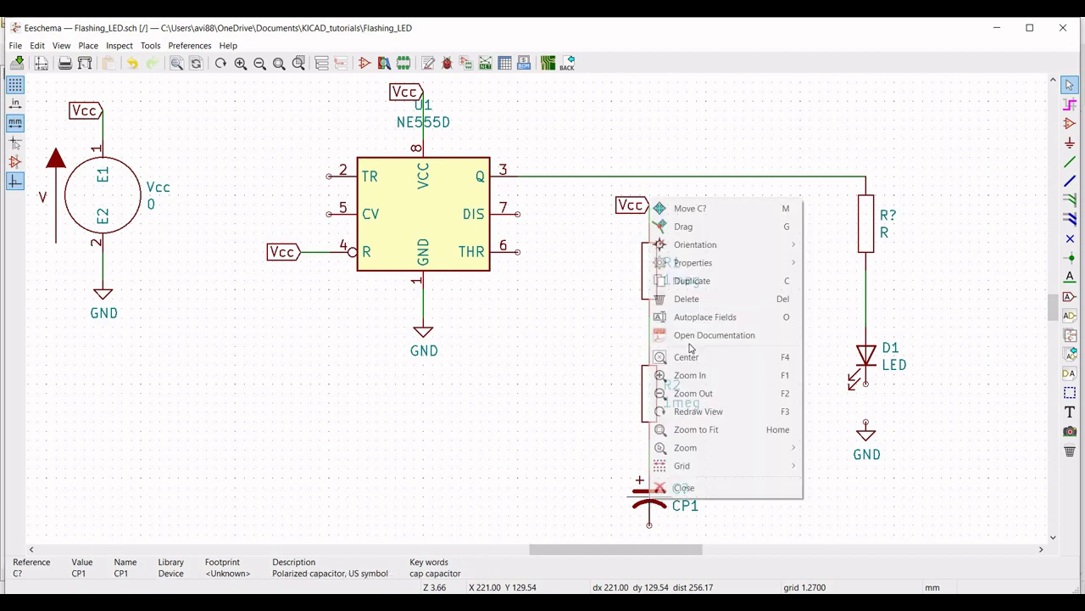
mouse_move(716, 267)
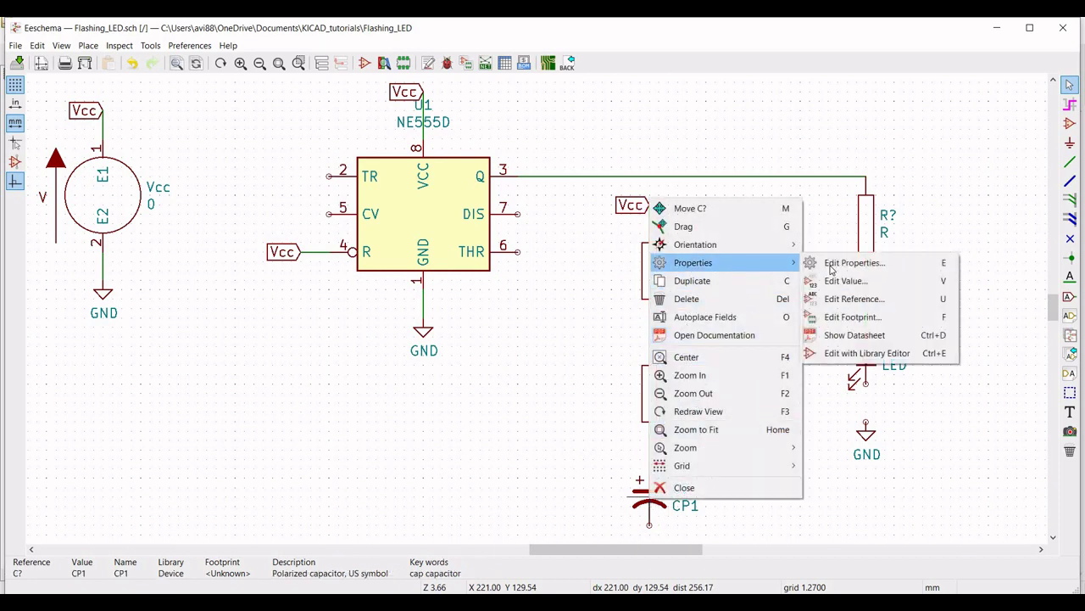
click(827, 268)
text(C)
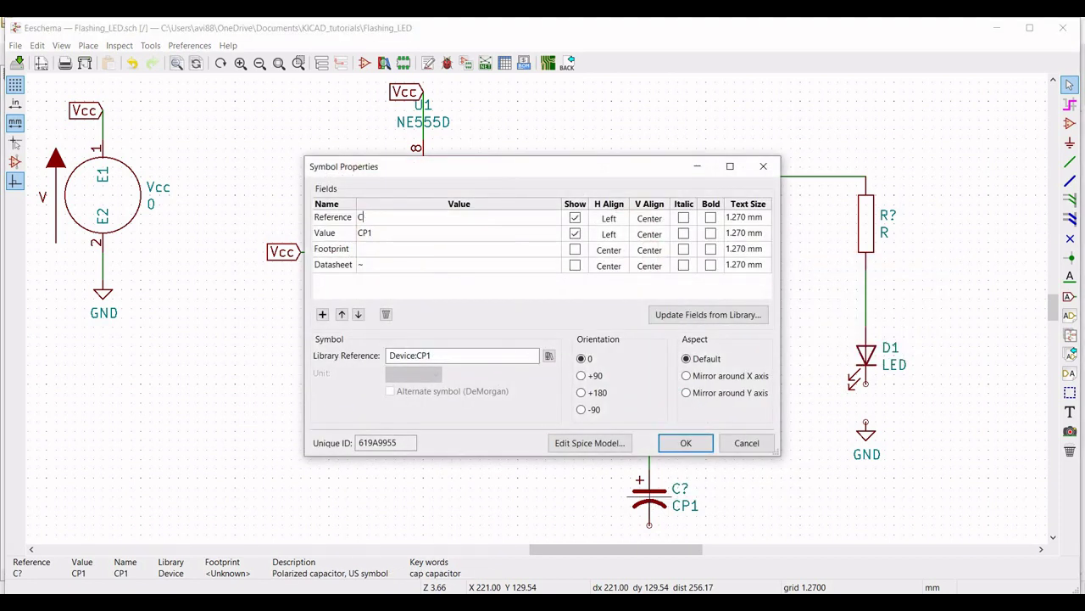
text(1)
click(391, 231)
text(1.5n)
click(686, 442)
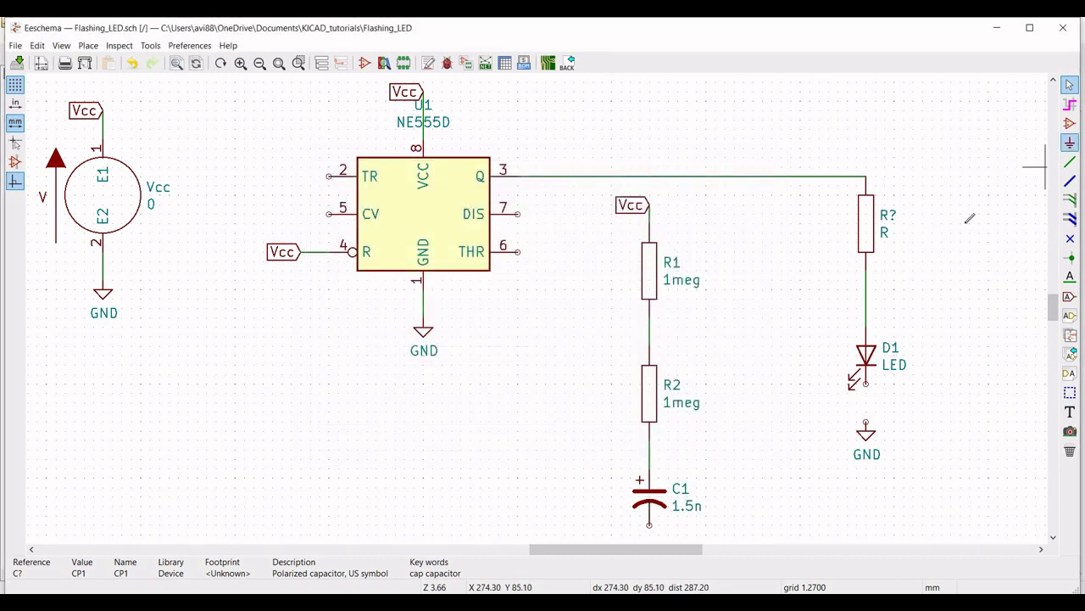
- Place a GND power symbol under capacitor C1's negative pin
click(1070, 142)
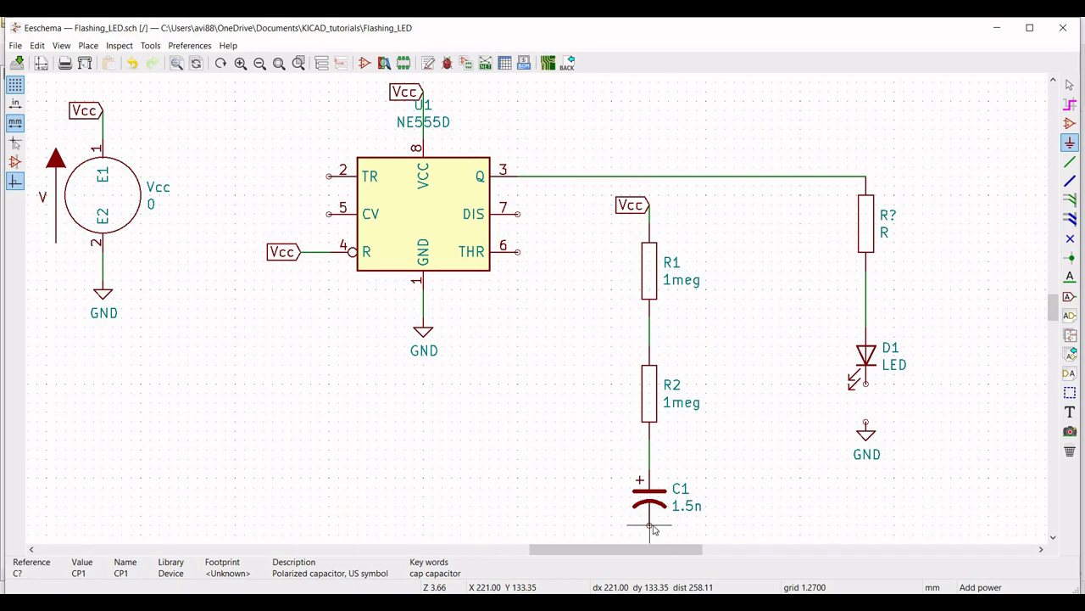
click(653, 529)
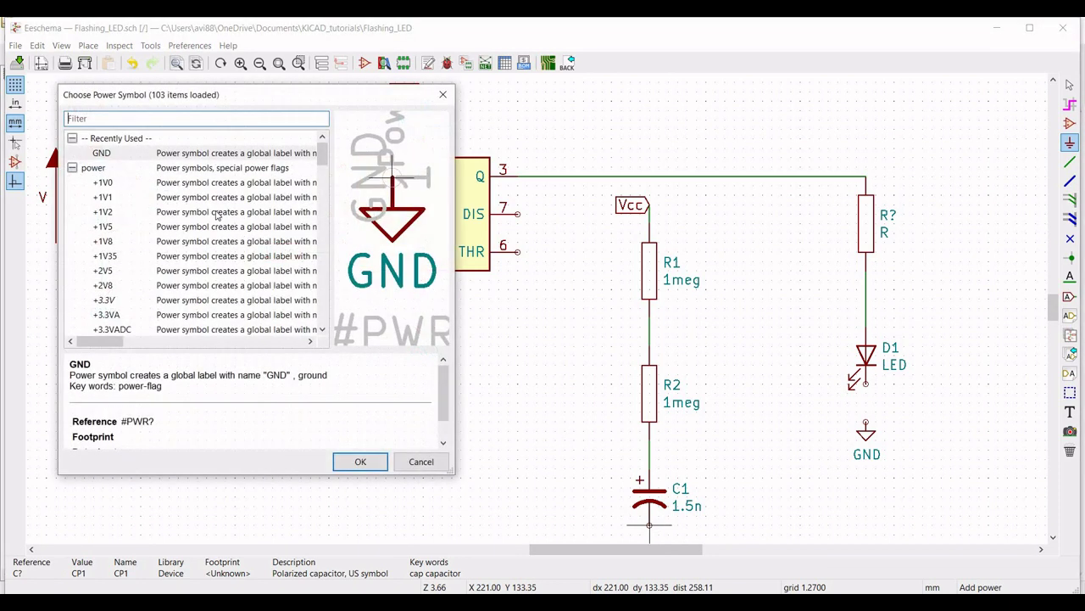
click(360, 461)
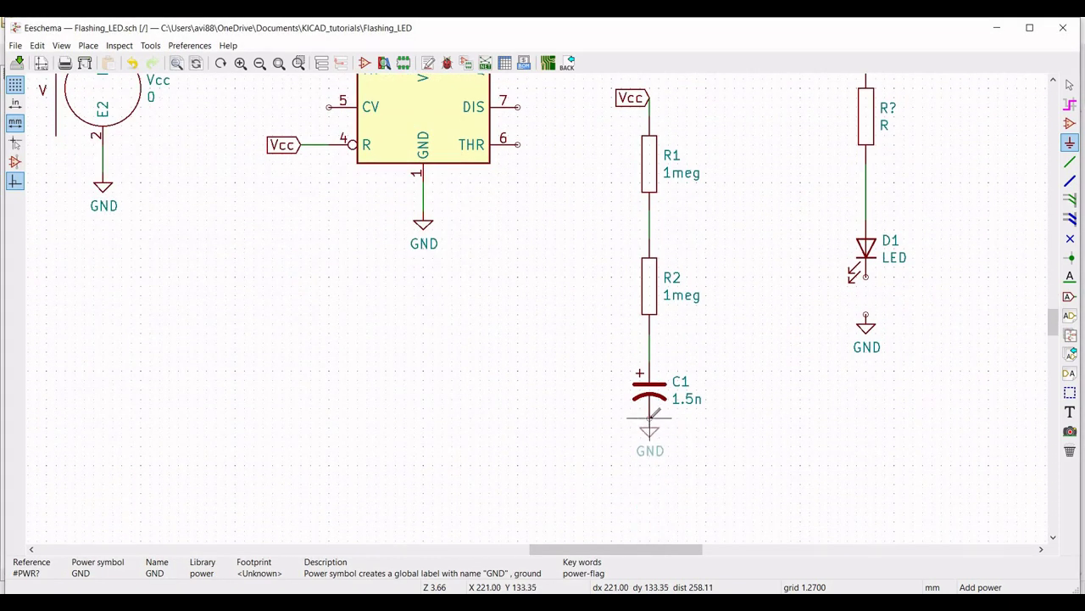
click(650, 417)
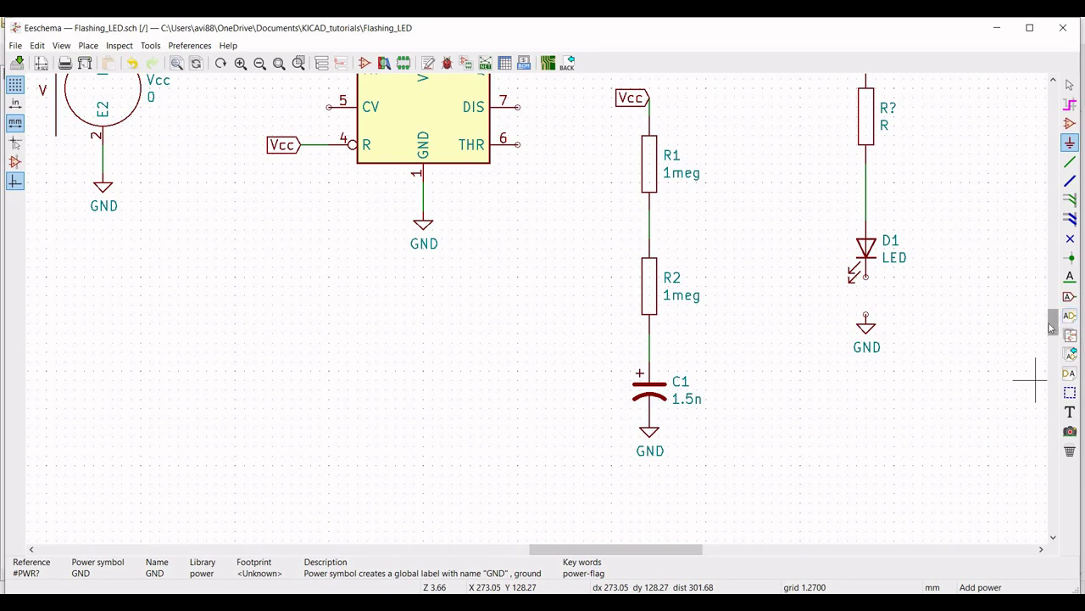
scroll(1053, 328, up, 3)
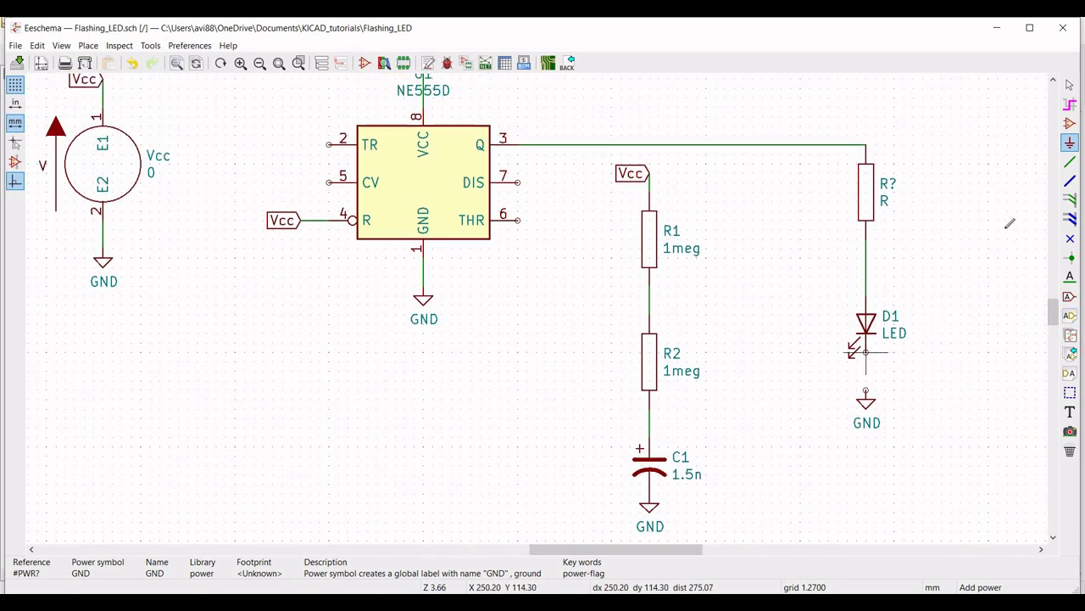
- Wire D1 to GND, DIS pin 7 to the R1/R2 junction, and THR pin 6 to the R2/C1 line
click(1070, 161)
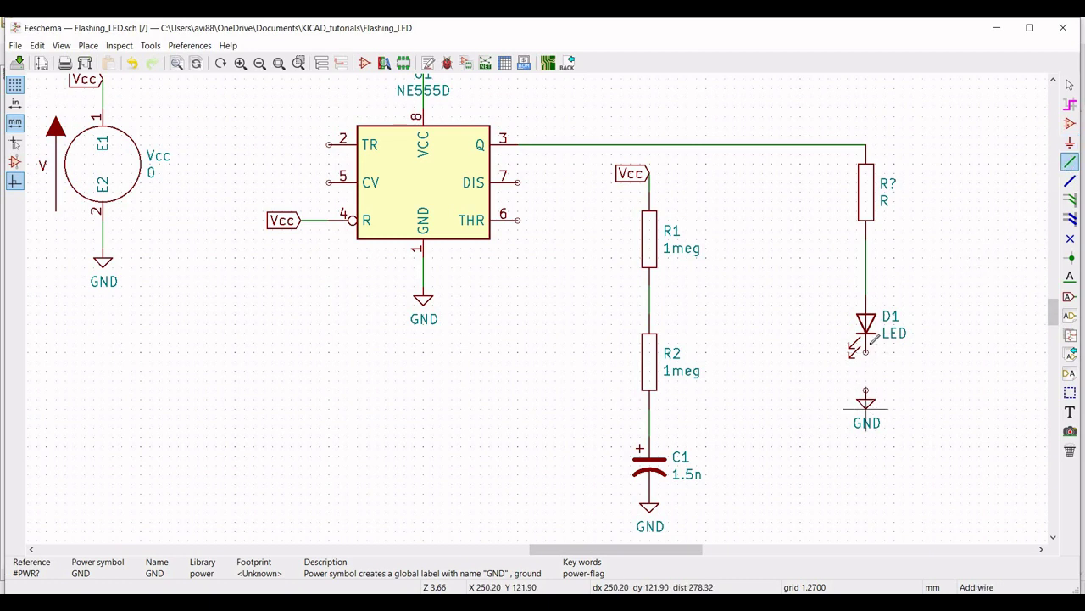
click(866, 385)
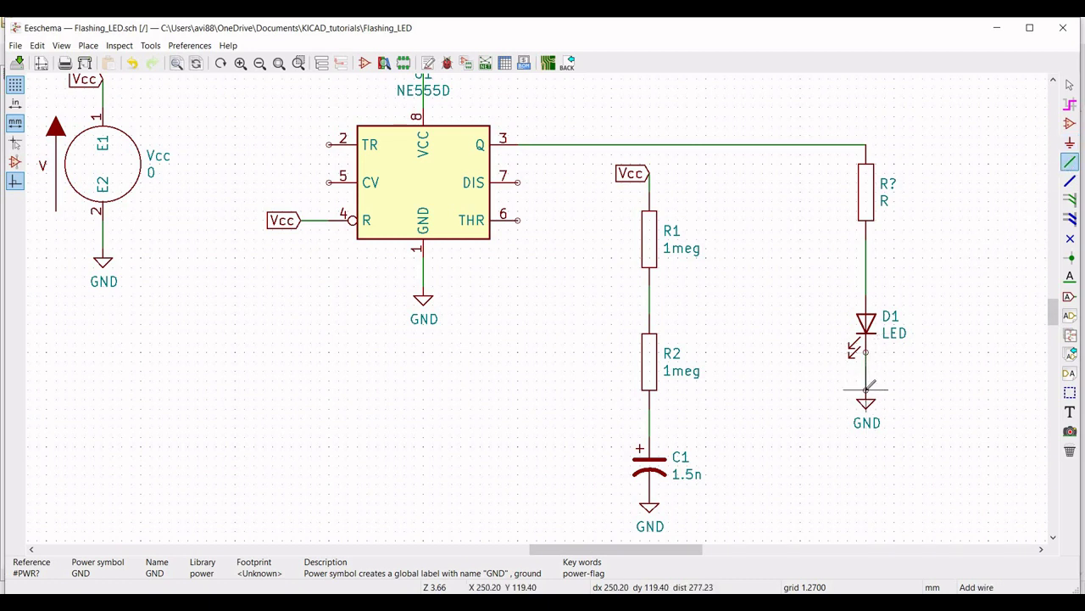
click(517, 181)
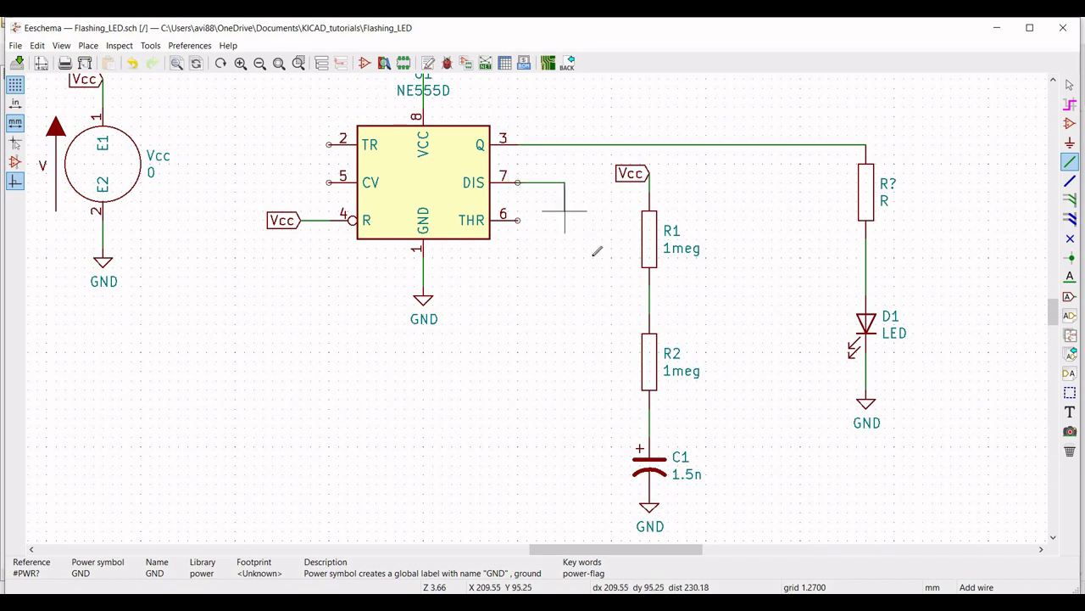
click(593, 295)
click(649, 294)
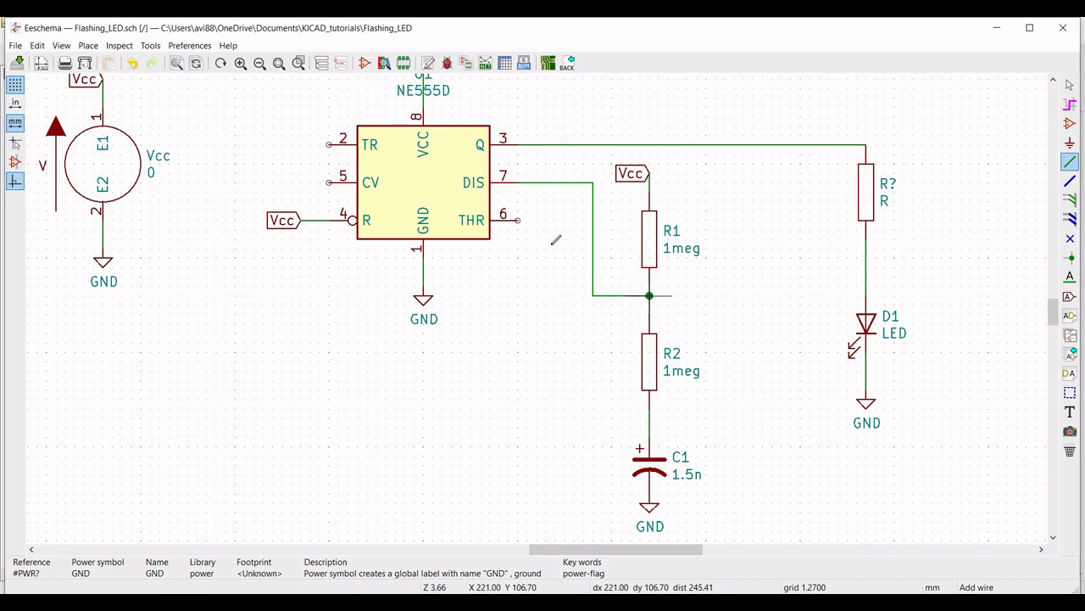
click(517, 219)
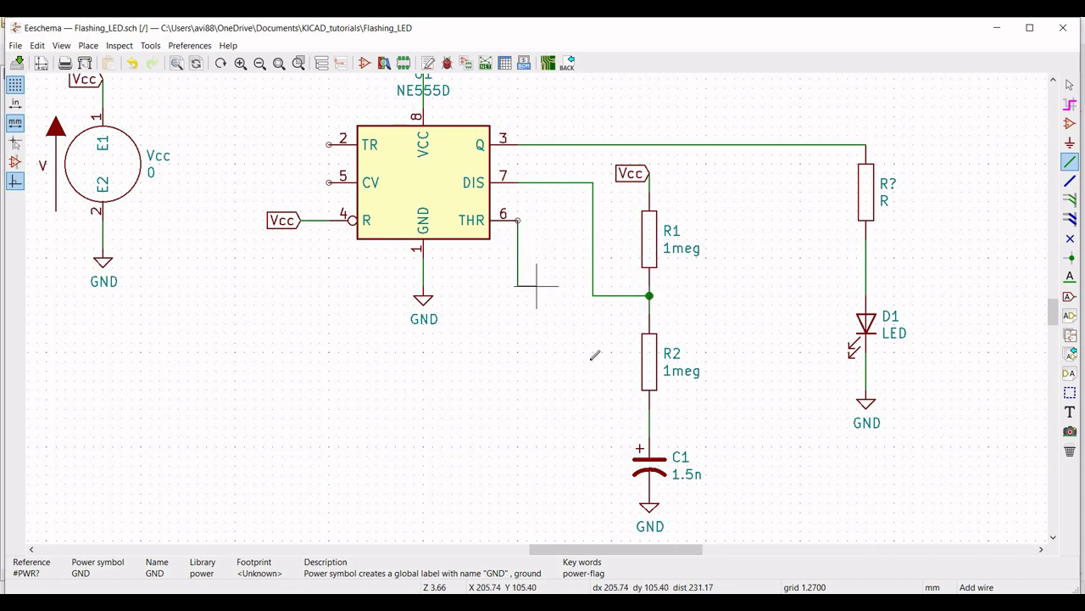
click(650, 417)
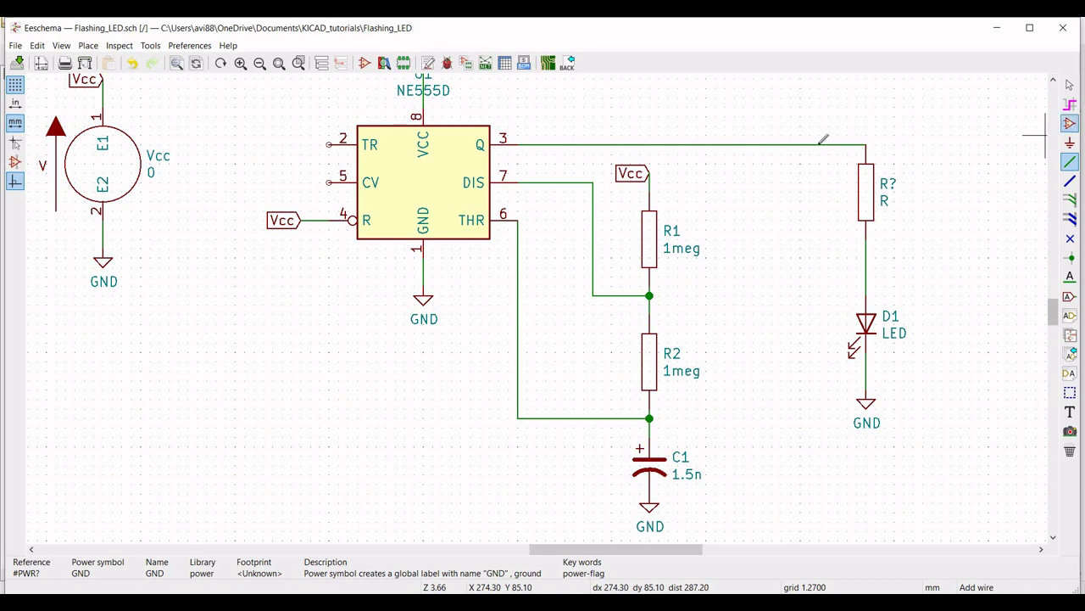
click(1070, 123)
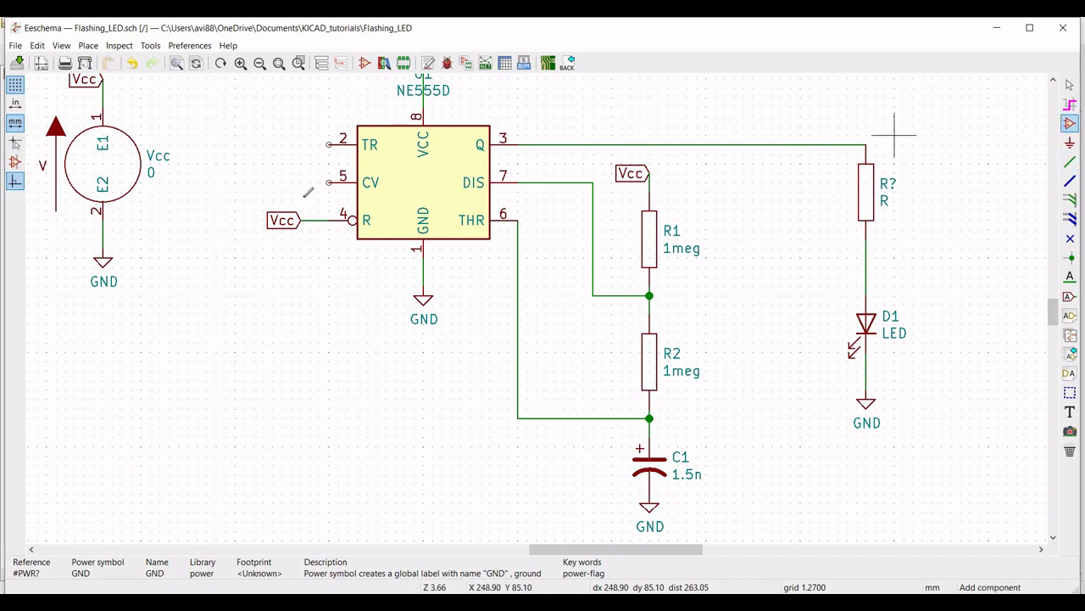
- Place a CP1 polarized capacitor left of the NE555D and pick it up to reposition it
click(244, 179)
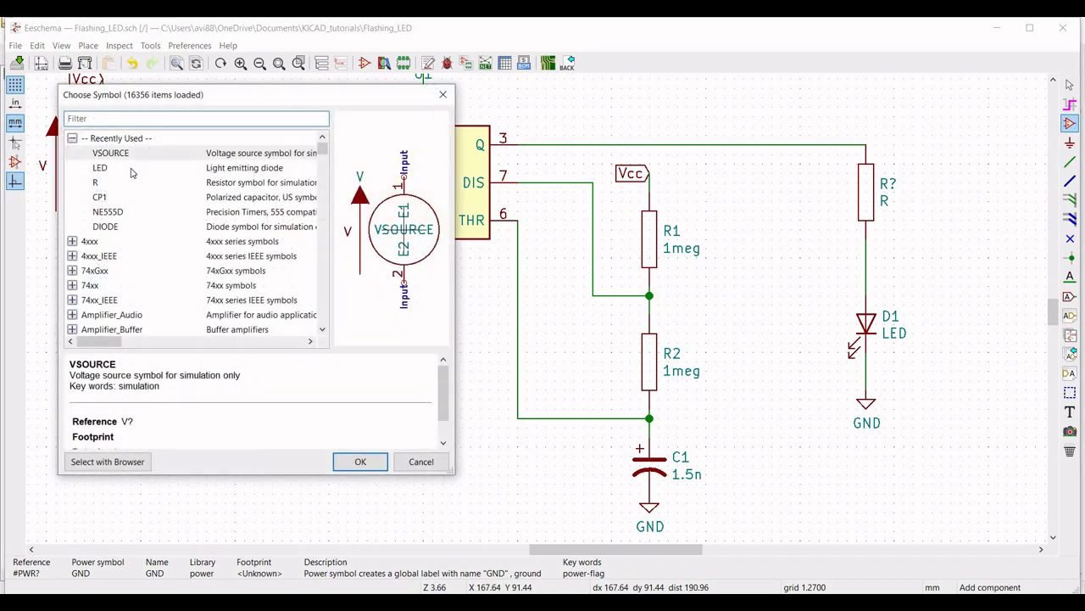
key(Down)
key(Down)
key(Down)
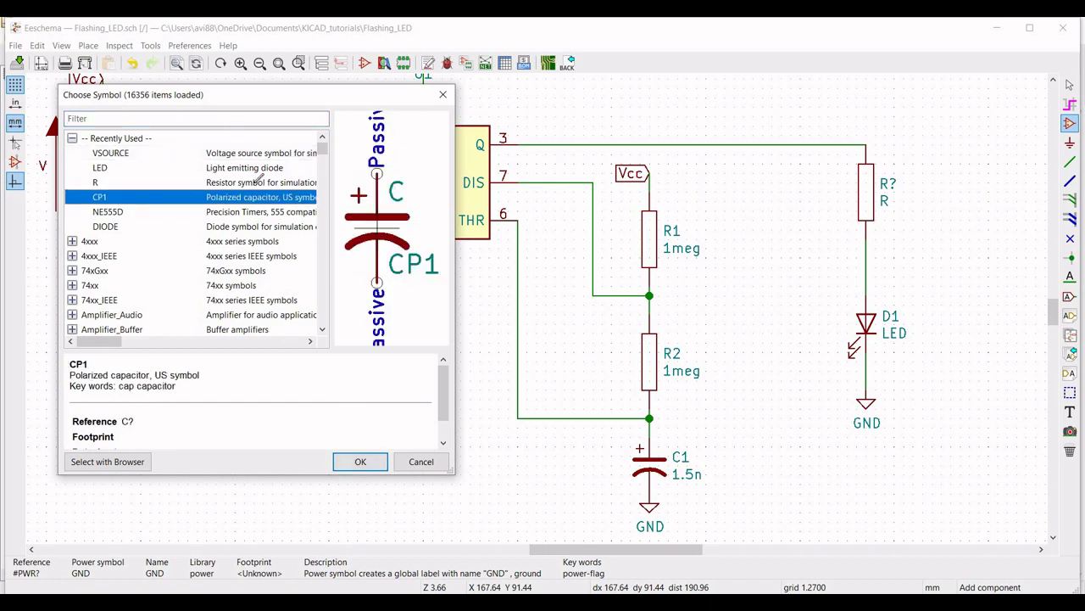
key(Return)
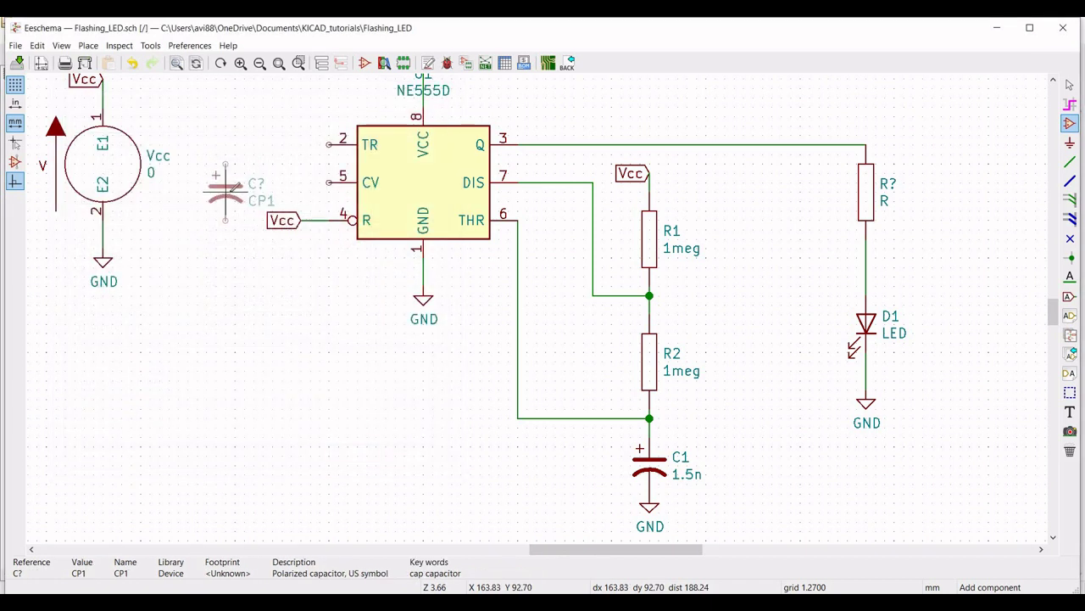
click(224, 190)
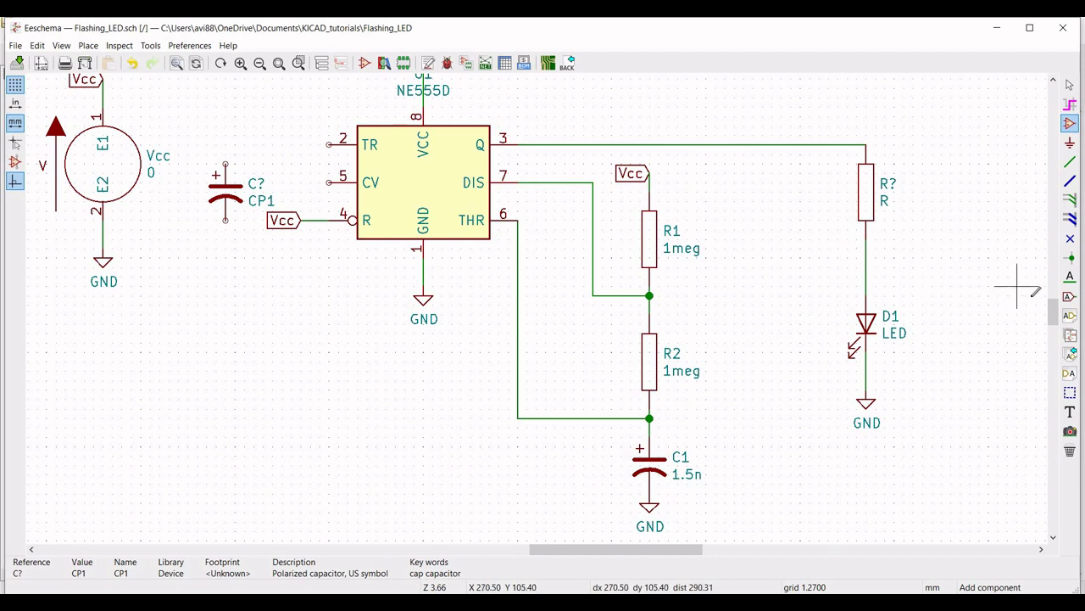
right_click(227, 197)
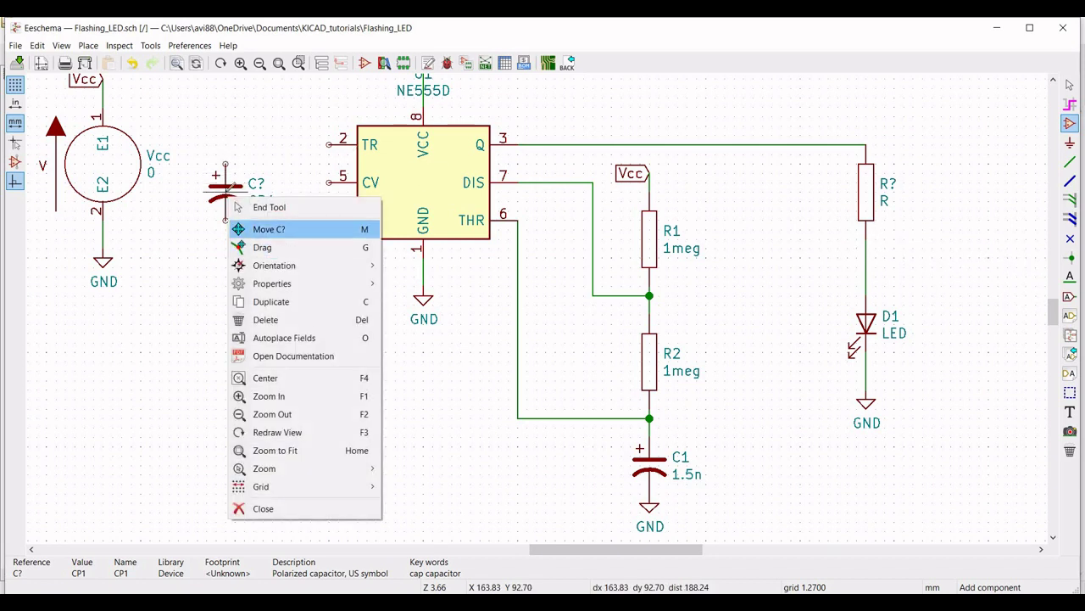
click(271, 230)
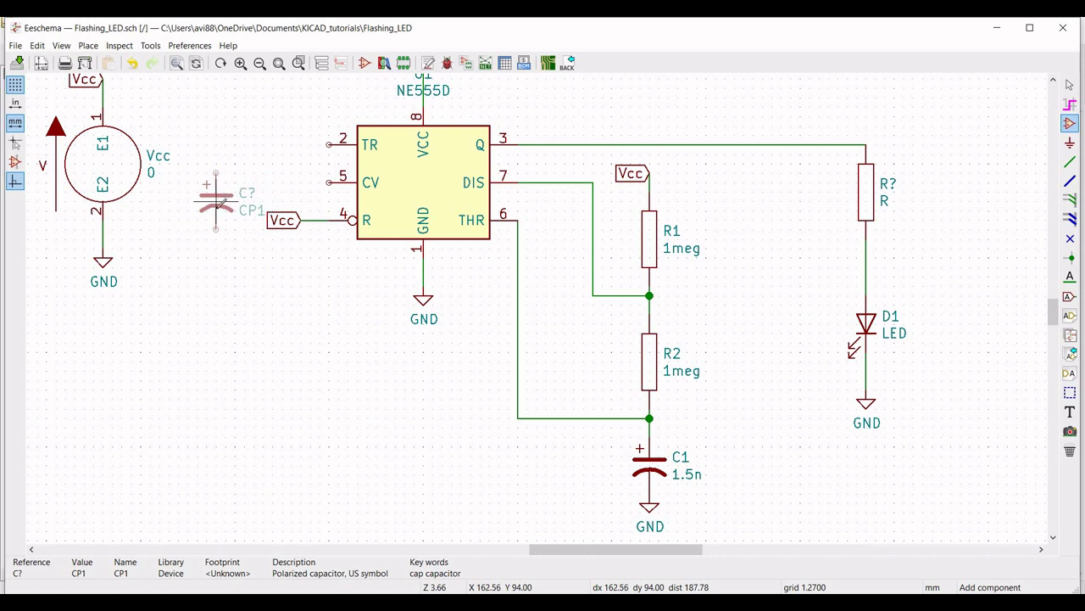
- Drop the capacitor beside the reset pin and set its reference to C2 and value 0.01u
click(216, 209)
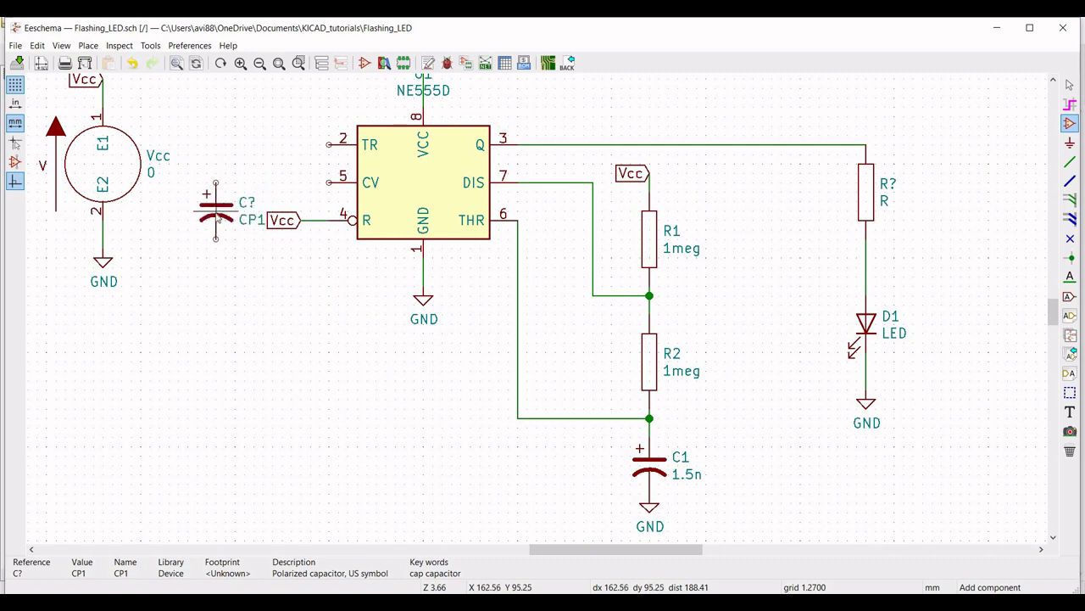
right_click(218, 212)
mouse_move(361, 299)
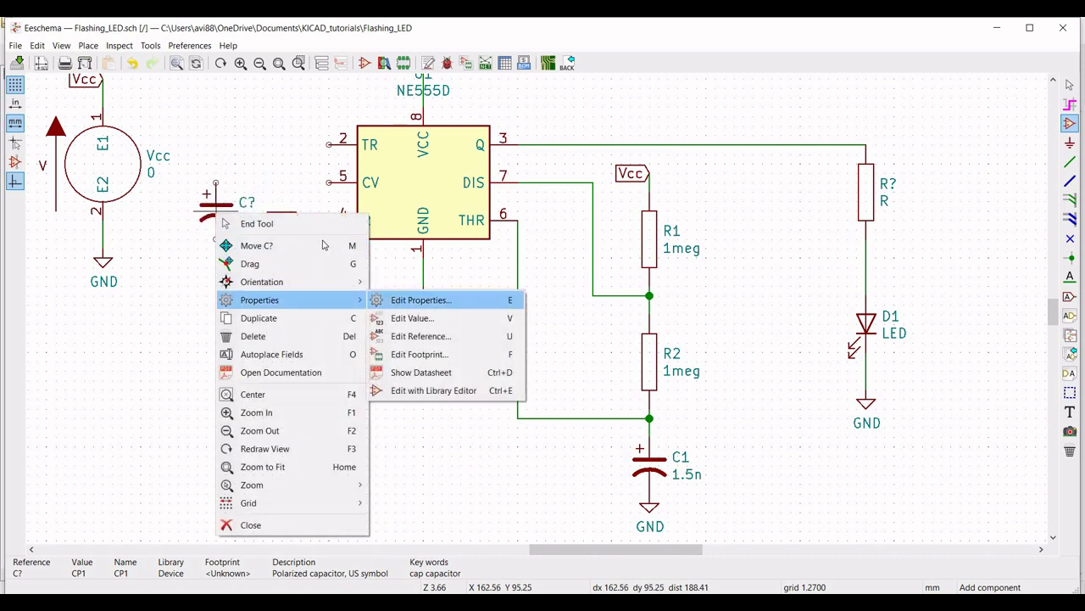
click(407, 300)
text(2)
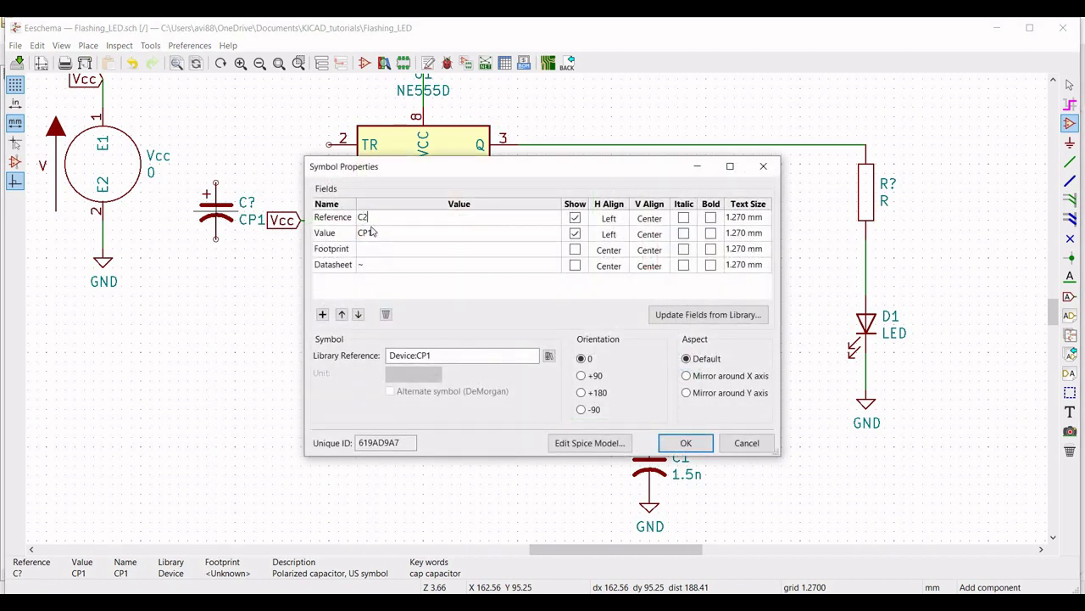
click(371, 235)
text(0.01u)
click(679, 451)
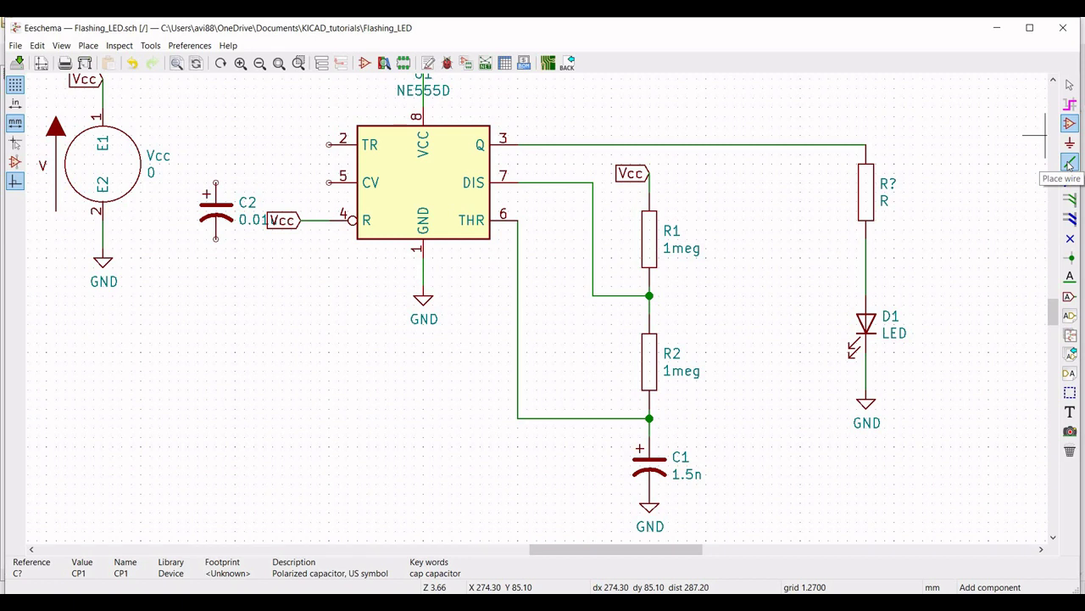
- Wire CV pin 5 to C2's top pin and TR pin 2 into the THR wire
click(1069, 162)
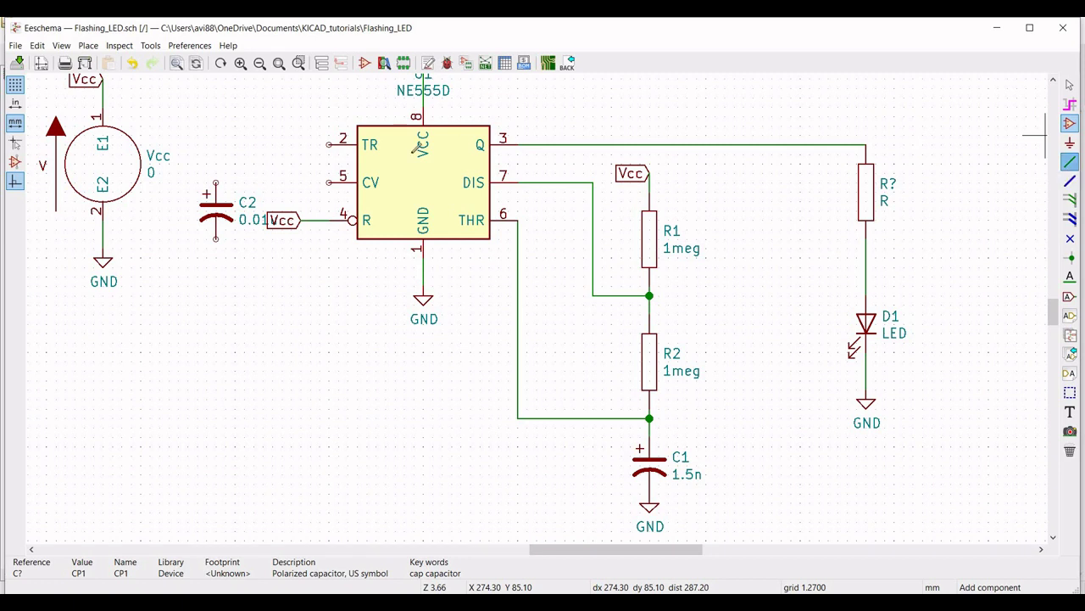
click(329, 183)
click(216, 182)
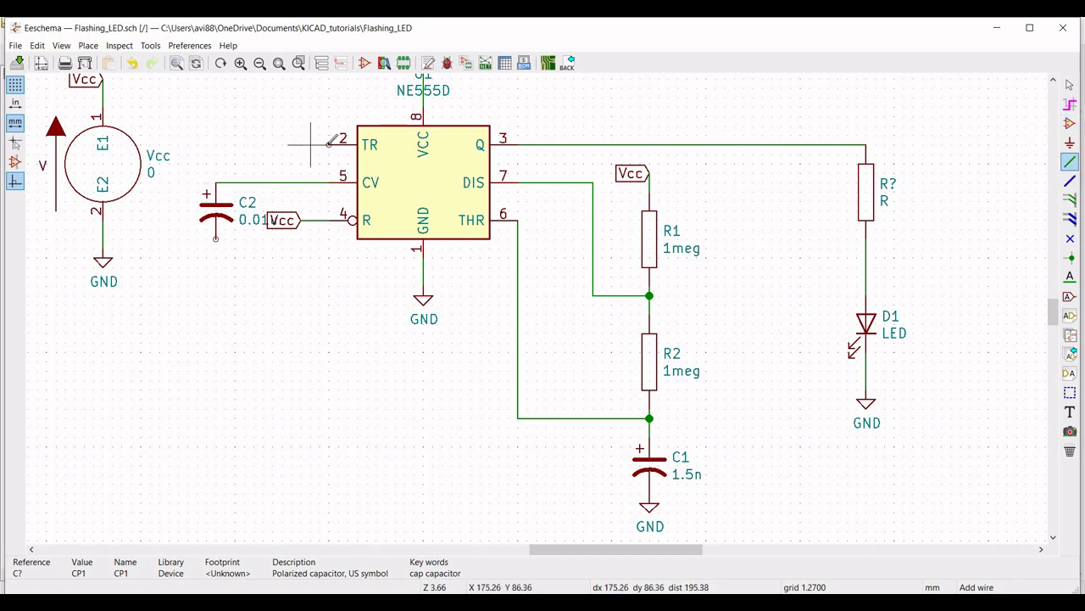
click(329, 144)
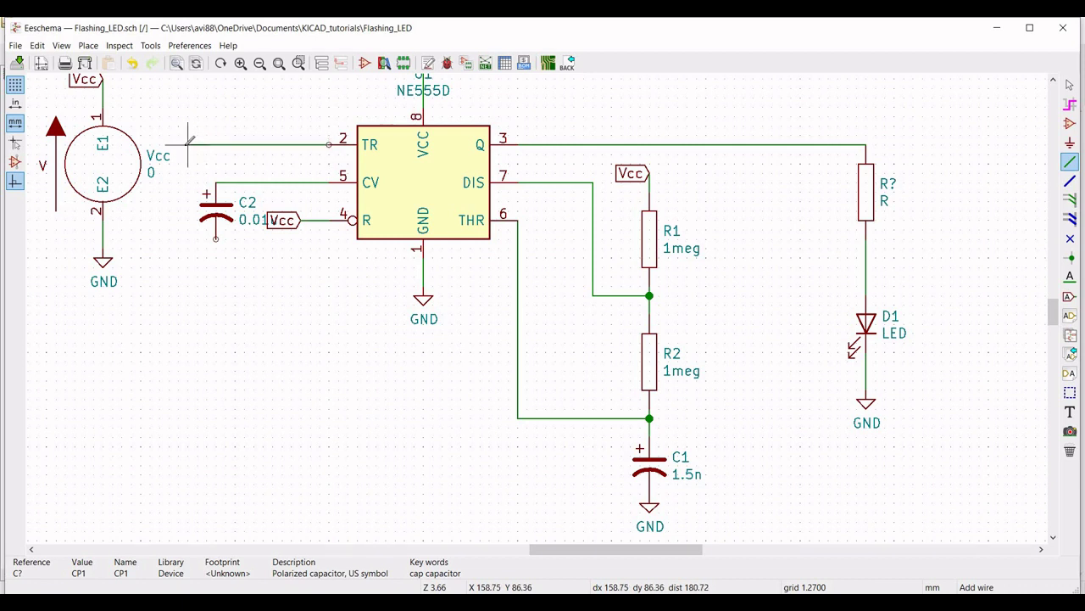
click(178, 144)
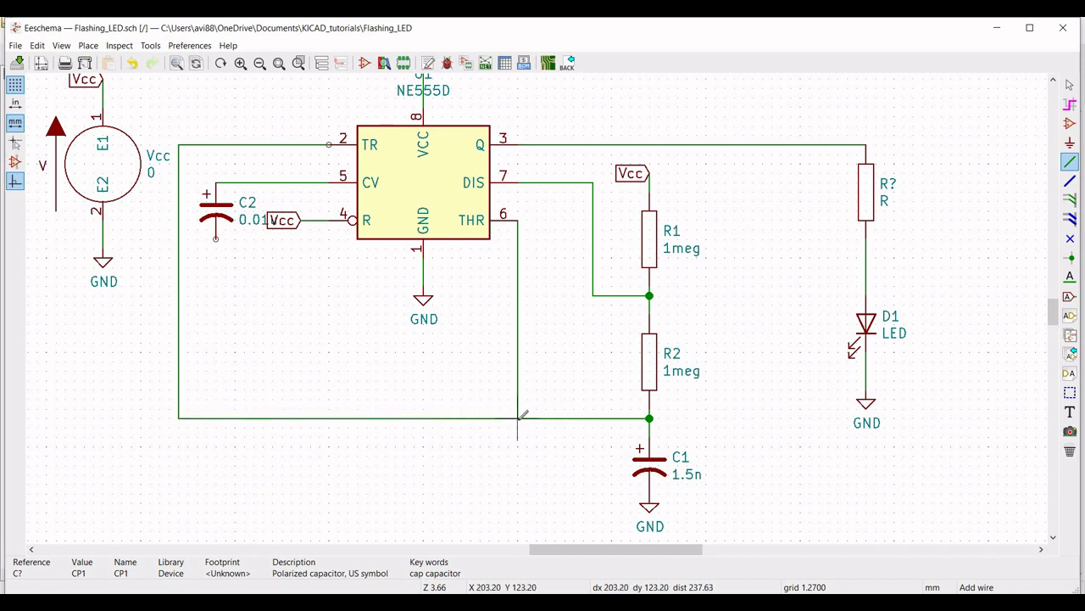
click(519, 417)
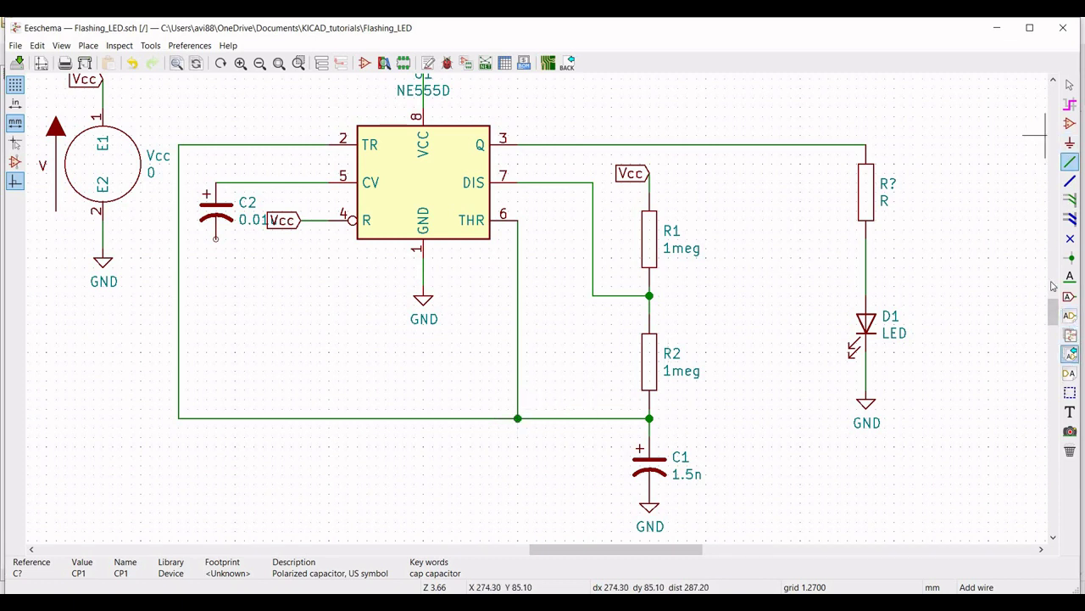
- Place a GND power symbol under C2
click(1070, 144)
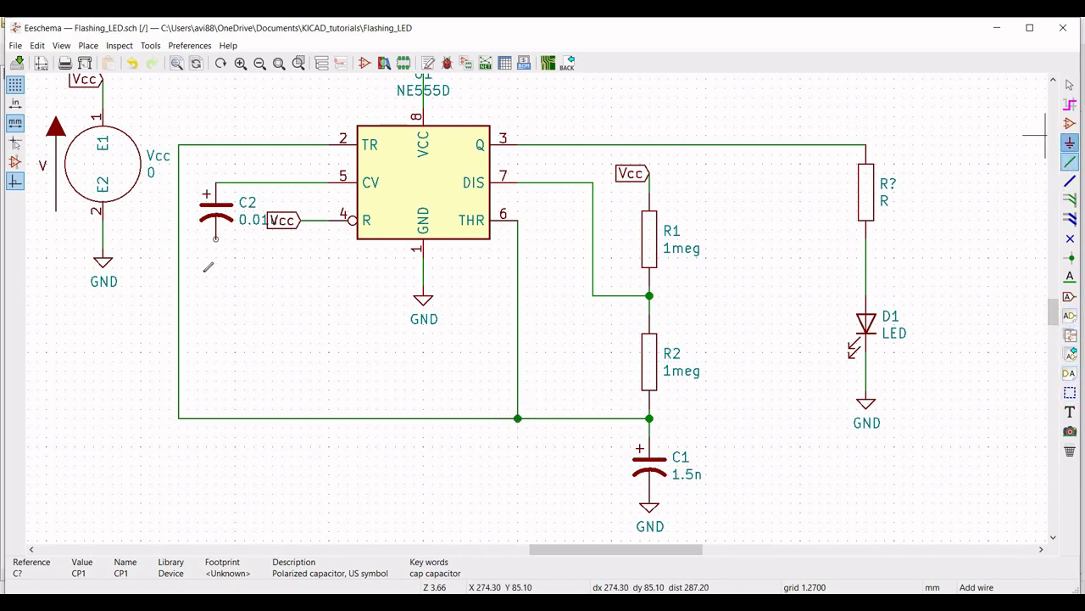
click(216, 274)
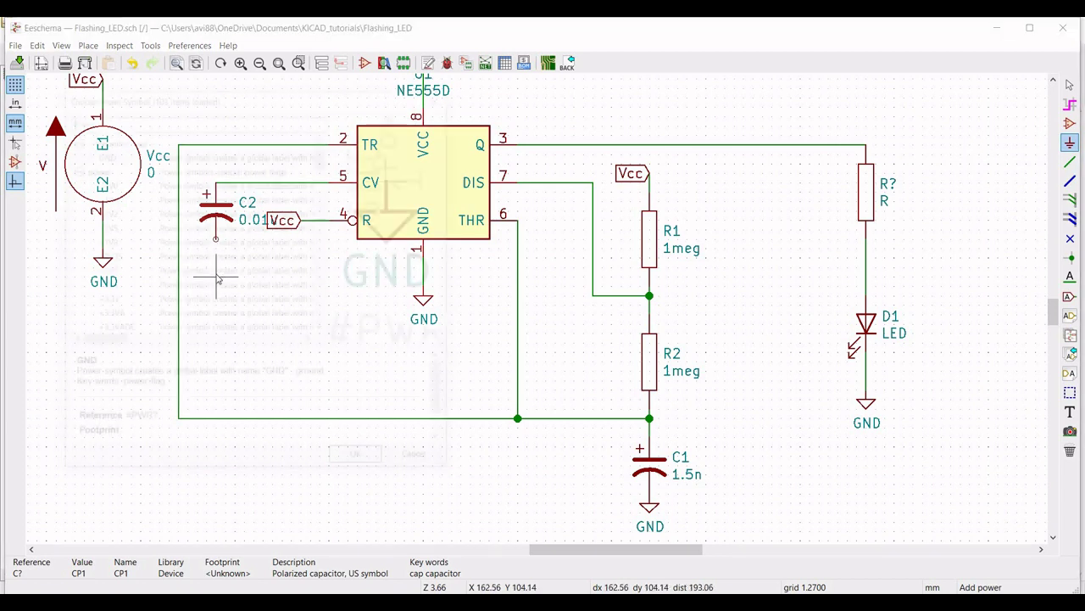
click(361, 461)
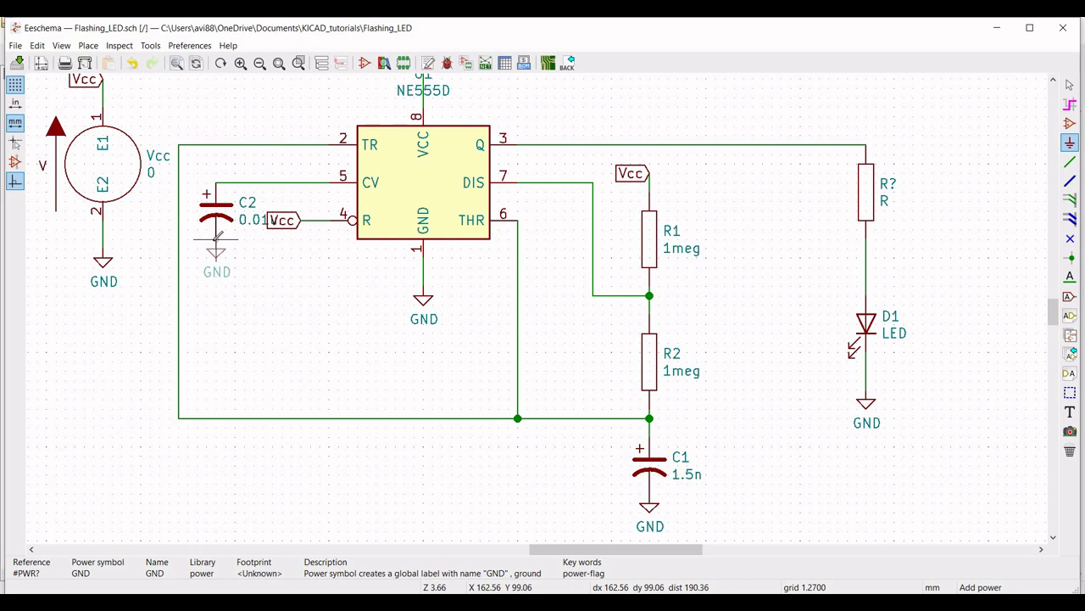
click(216, 246)
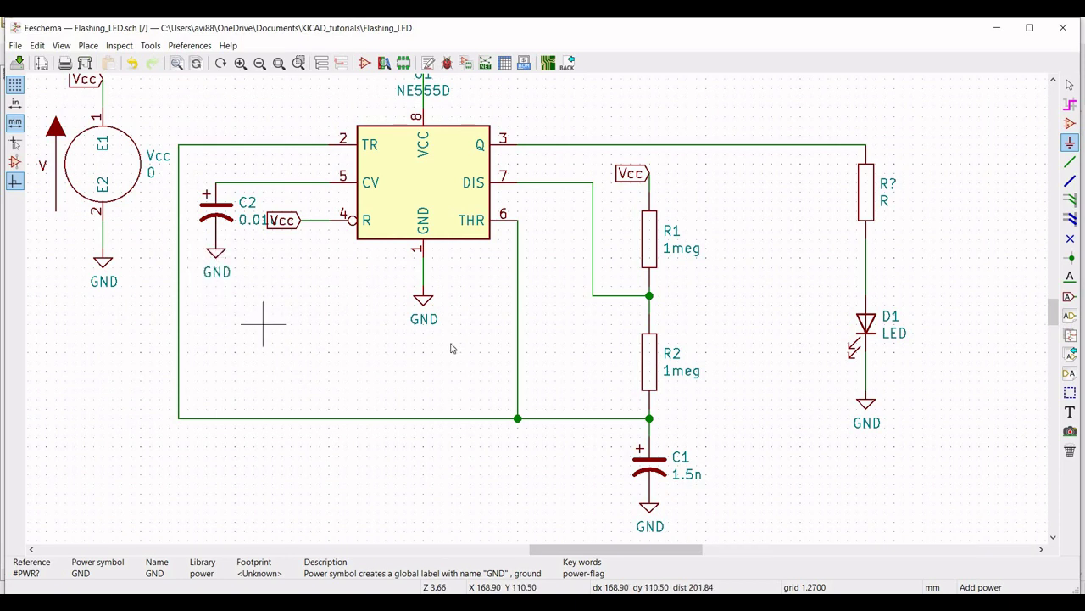
key(Escape)
drag(1053, 311, 1054, 302)
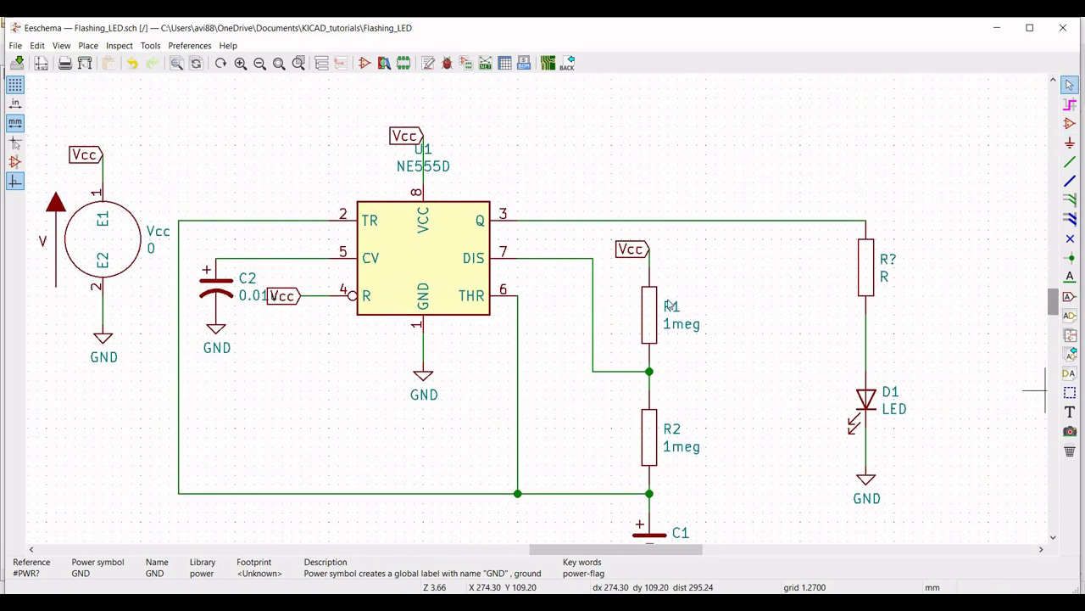
- Set the LED's series resistor reference to R3 and its value to 470
click(262, 66)
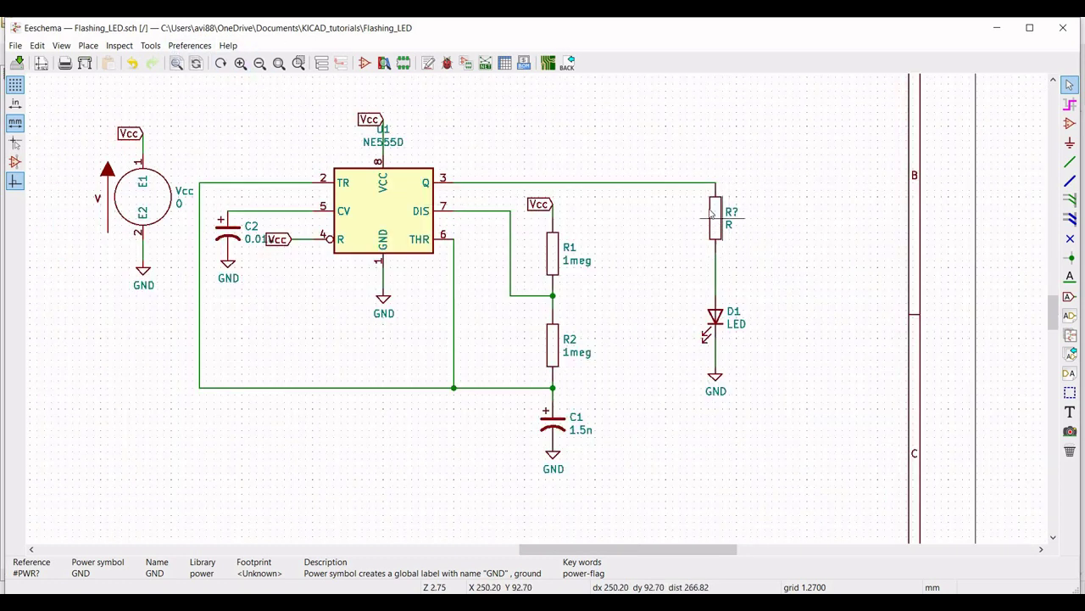
right_click(718, 219)
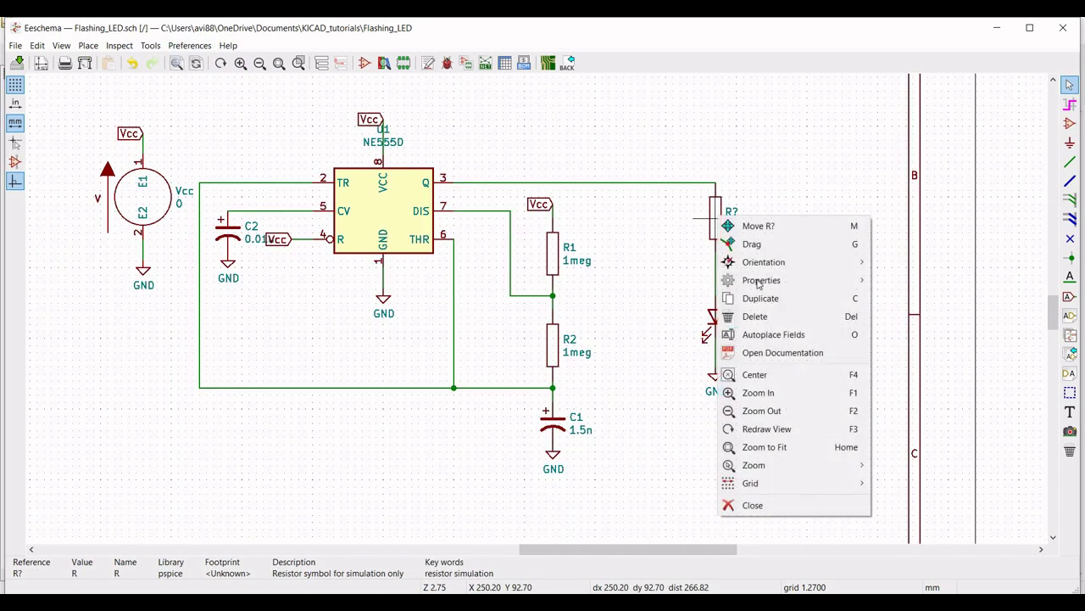
mouse_move(788, 280)
click(909, 280)
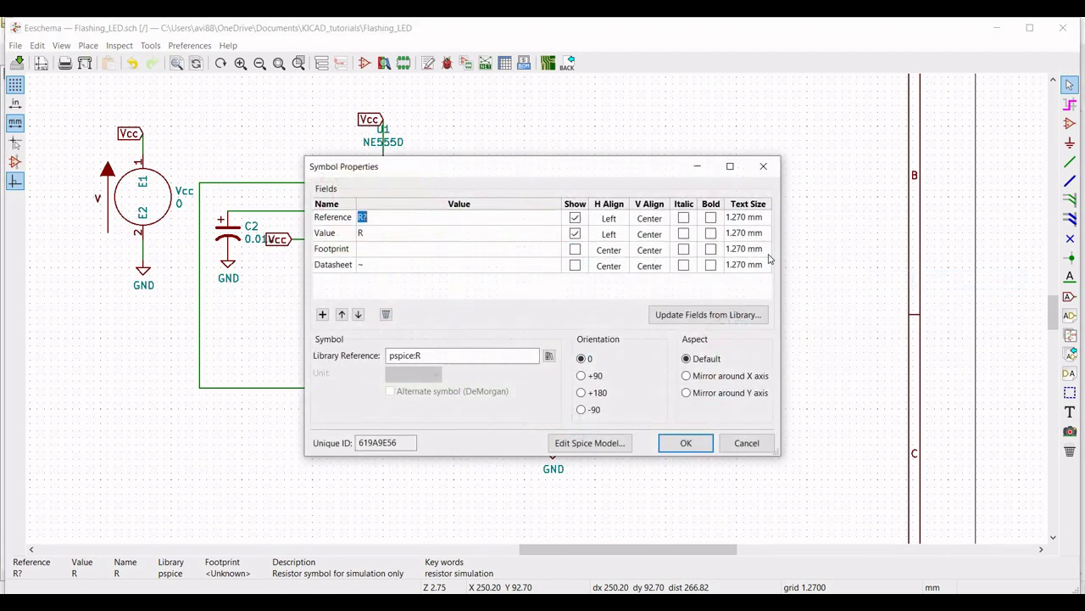
text(R3)
click(426, 239)
text(470)
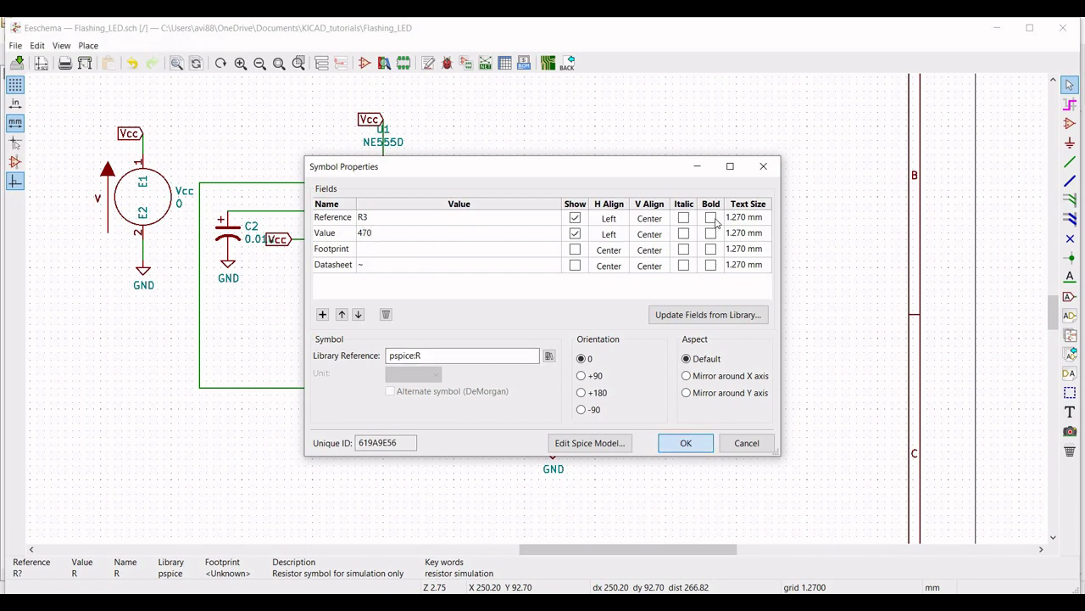
click(686, 441)
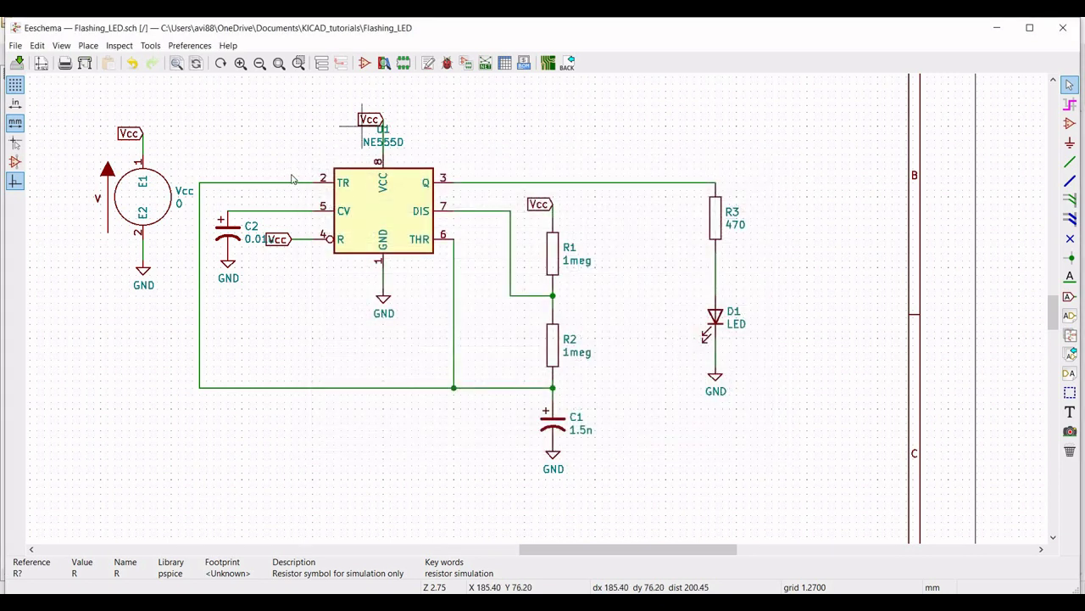
- Place the graphic text '.tran 1u 10m 5m uic' below the circuit's lower left corner
click(90, 46)
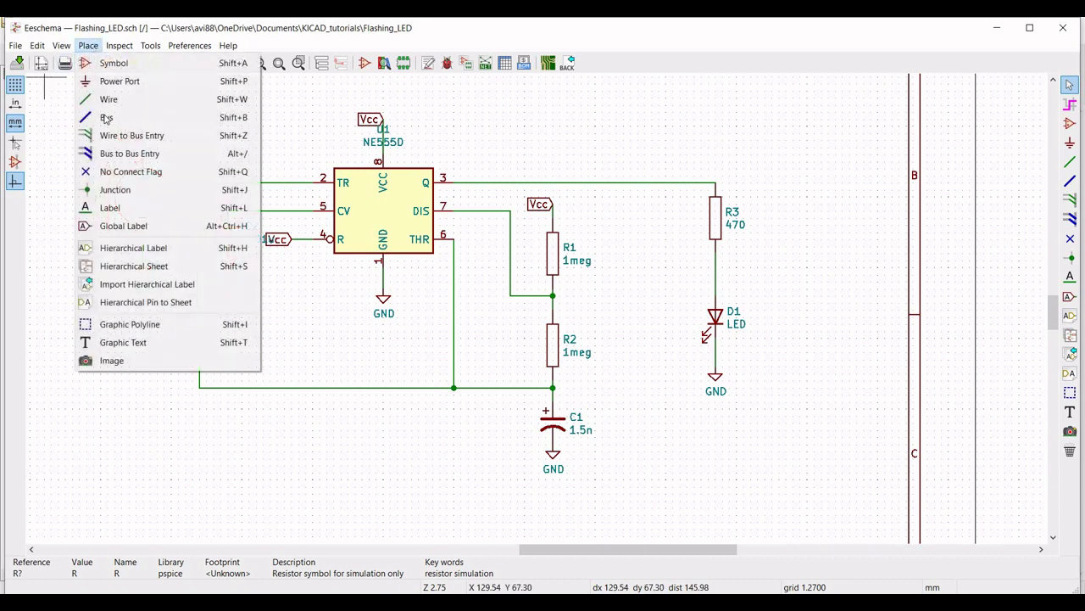
click(123, 341)
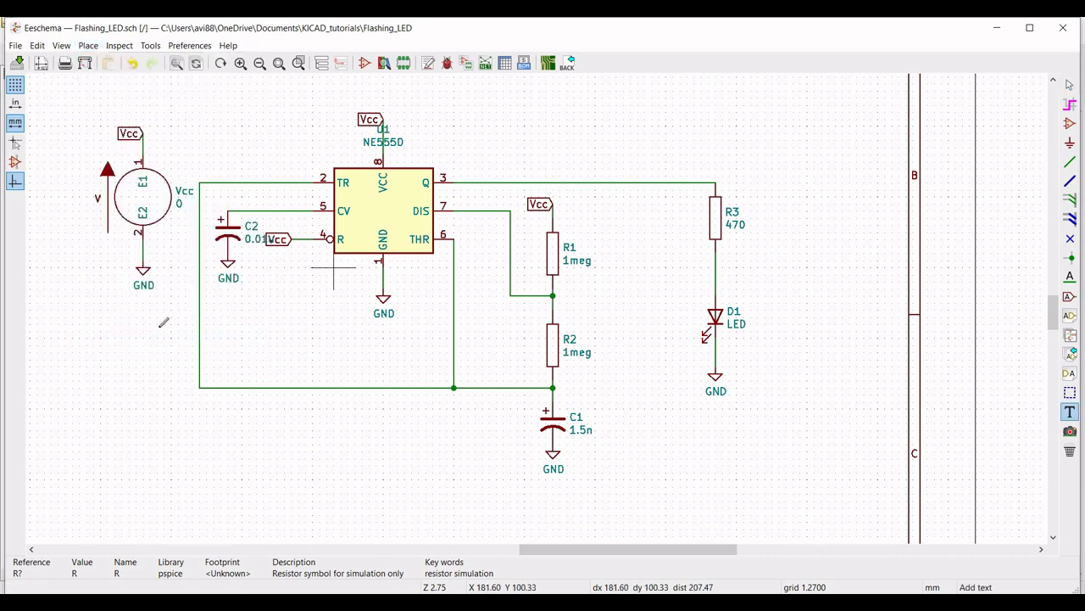
click(207, 438)
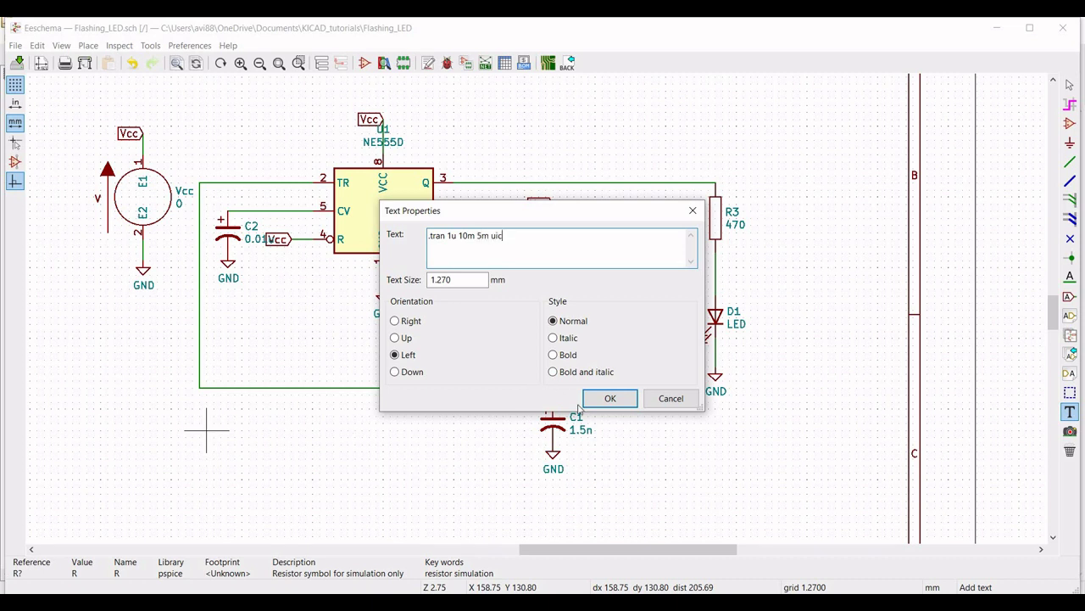
key(Return)
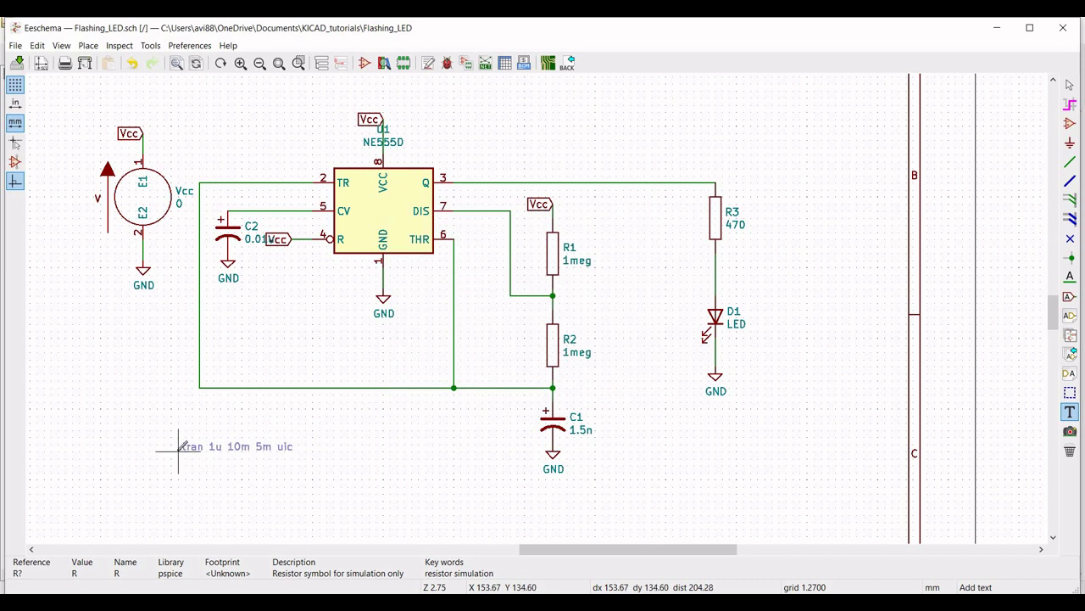
click(178, 446)
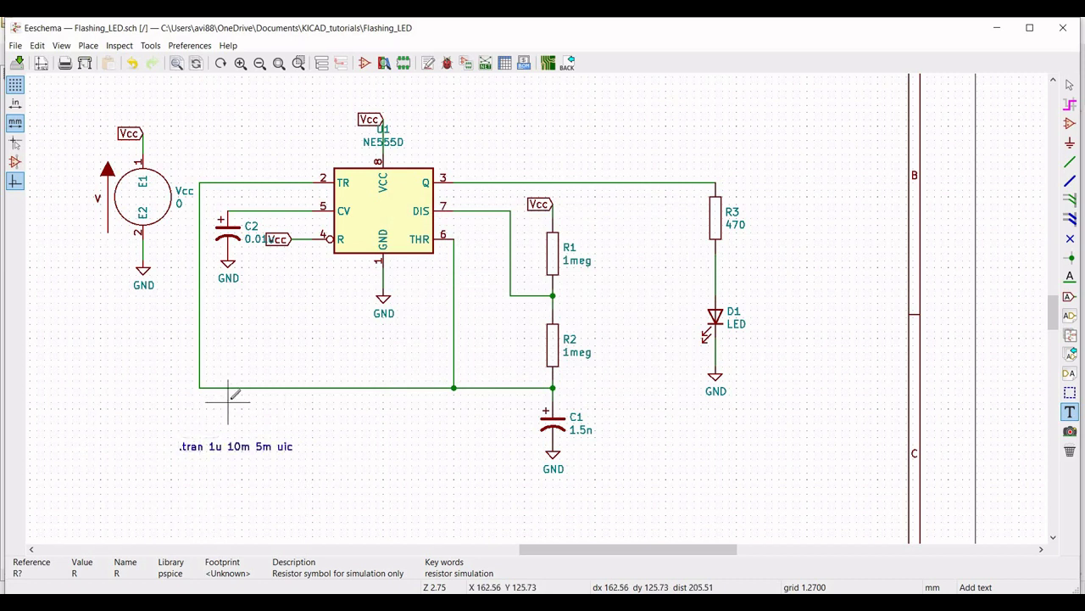
key(Escape)
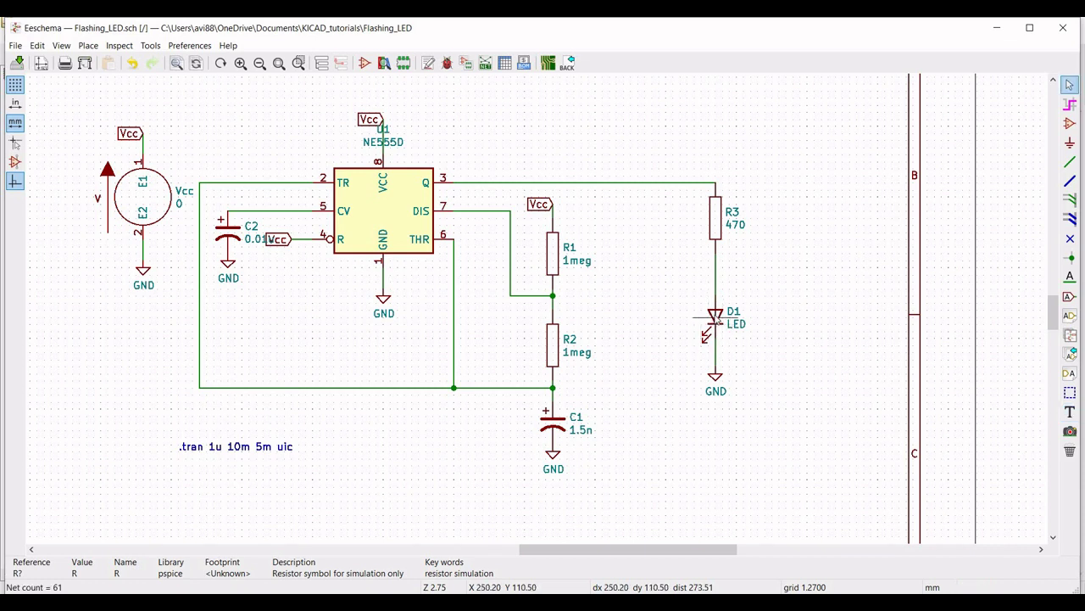
- In D1's SPICE model settings, load the Models/AOS_model library and pick the QTLP690C model
right_click(717, 317)
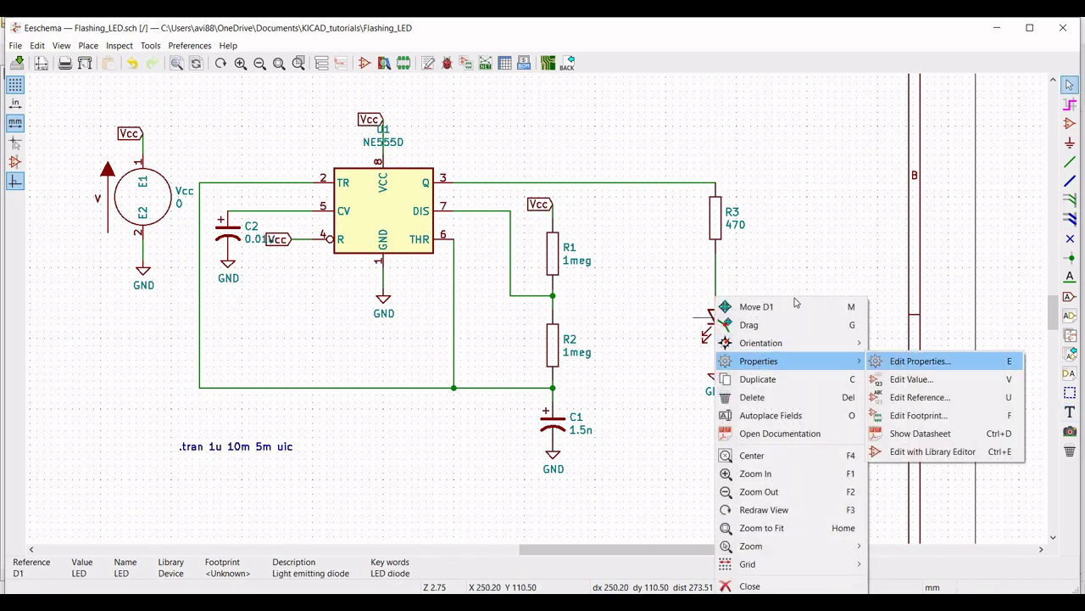
key(Return)
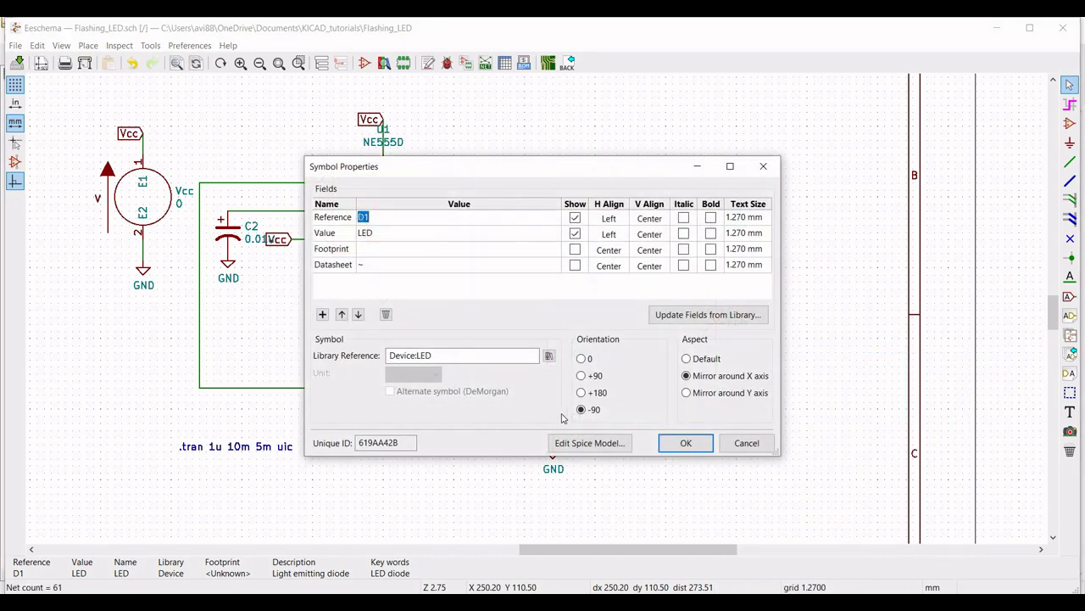
click(589, 442)
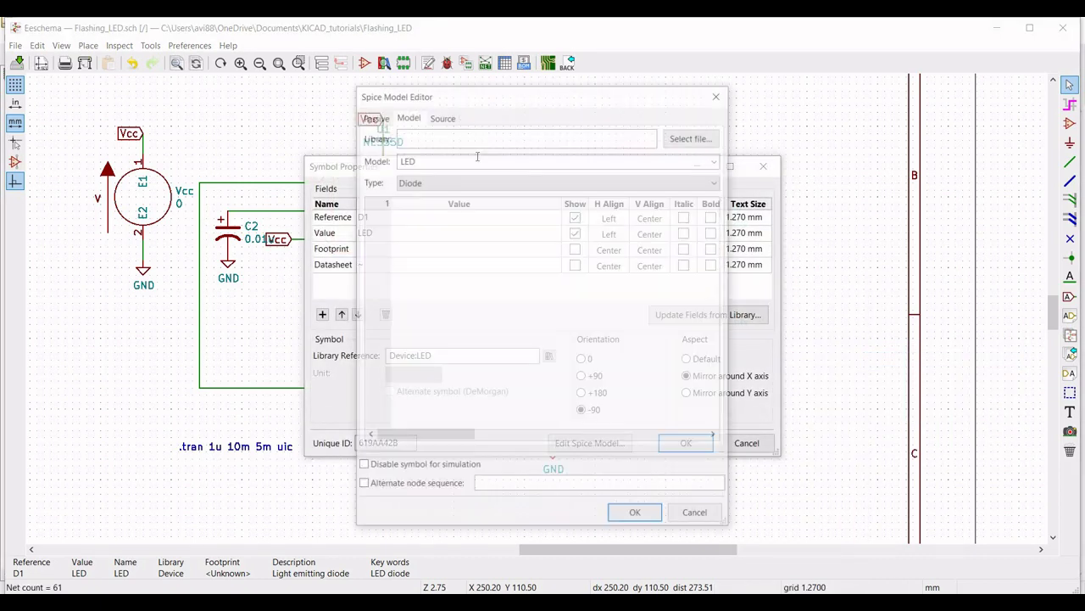
click(679, 138)
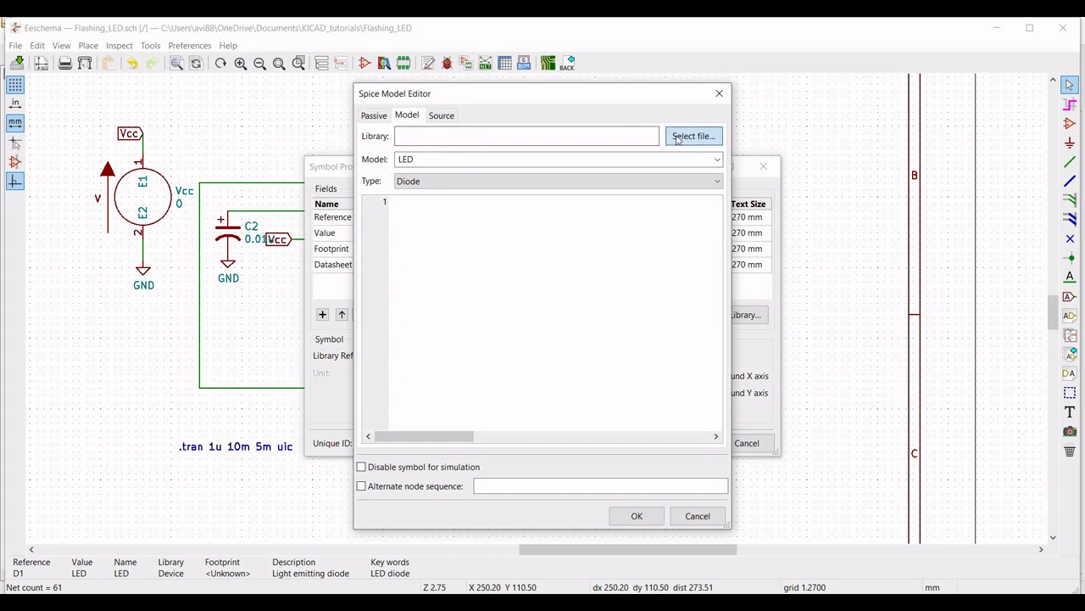
click(234, 56)
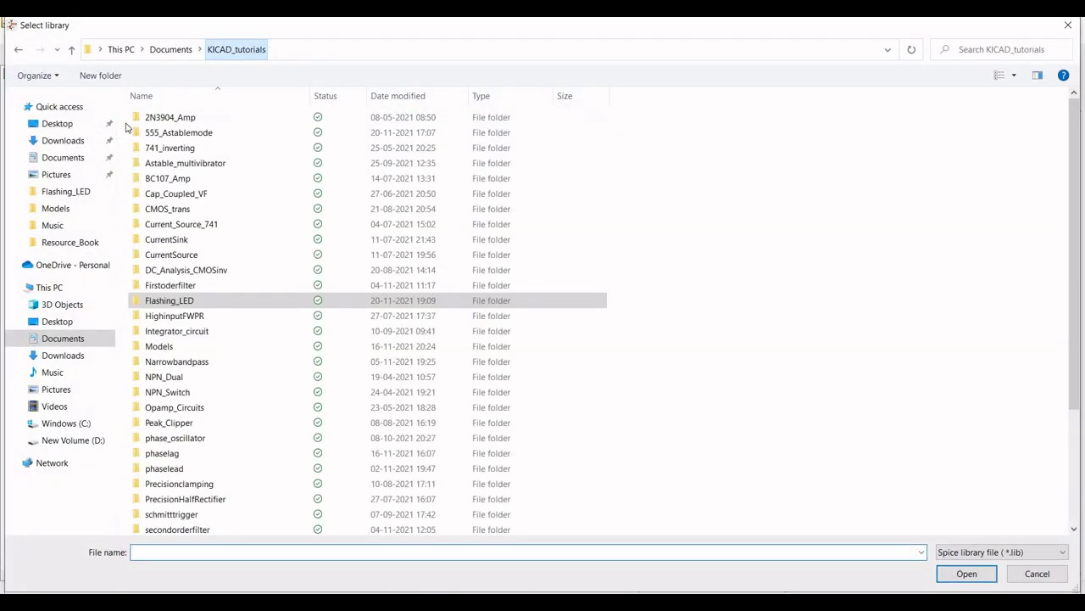
double_click(162, 346)
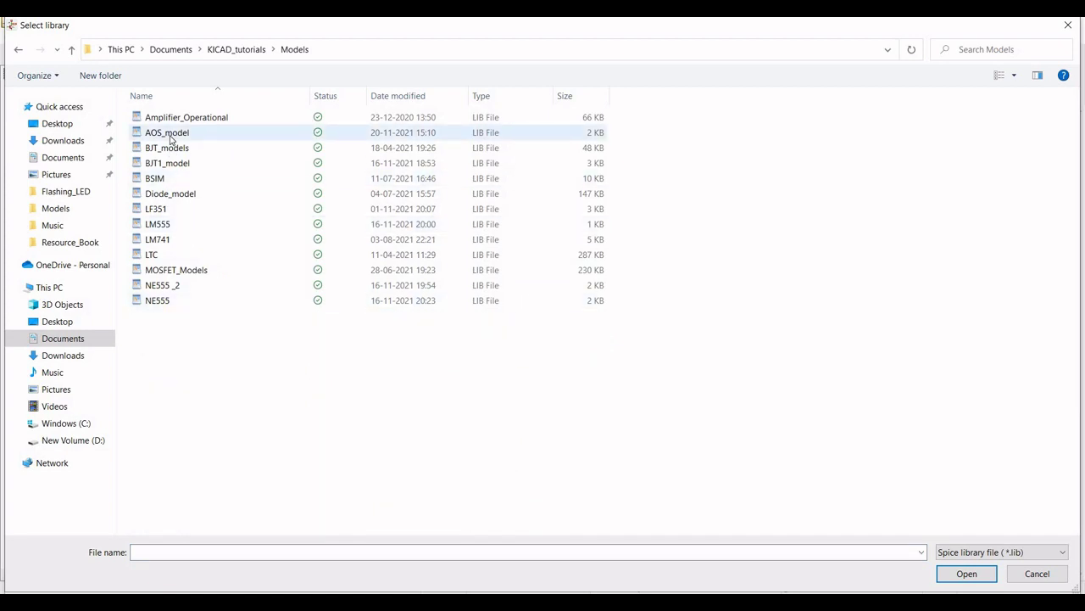
double_click(167, 133)
click(424, 158)
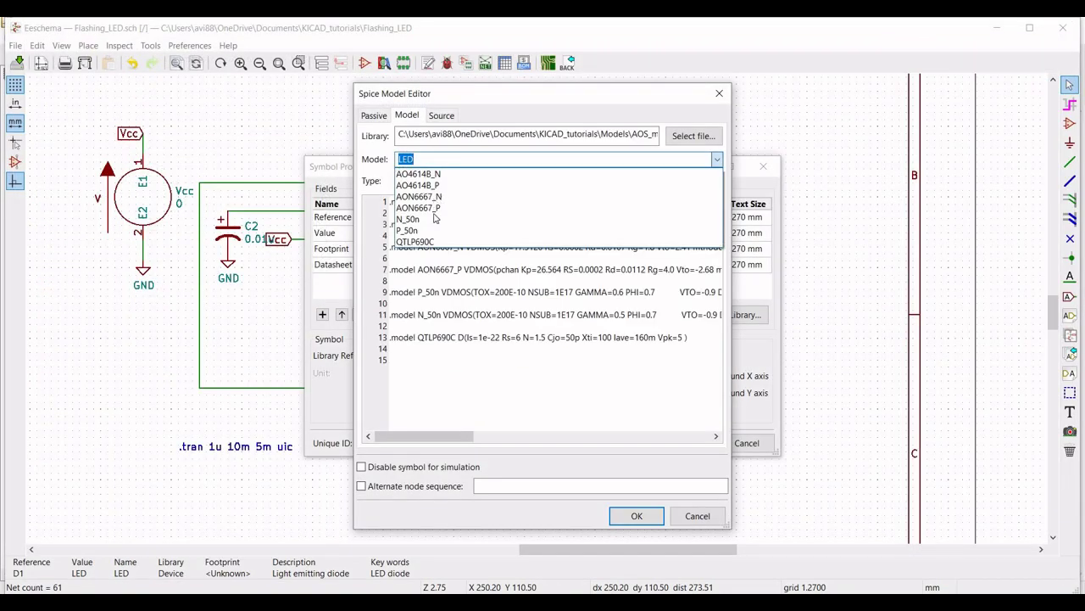
click(415, 242)
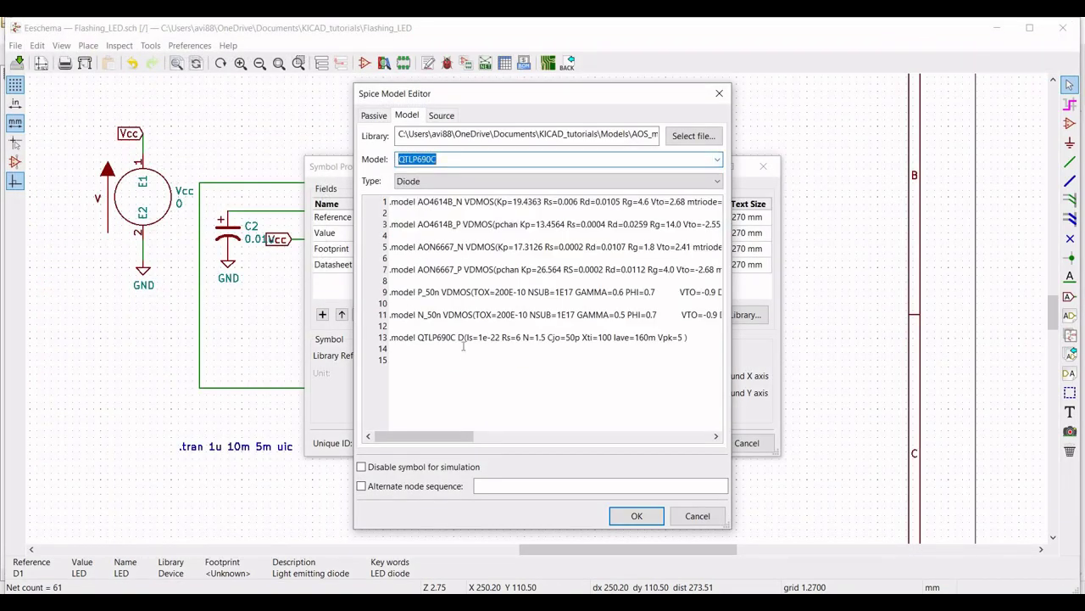
- Set D1's alternate node sequence to '1 2', confirm both dialogs, and save Flashing_LED.sch
click(361, 486)
click(478, 485)
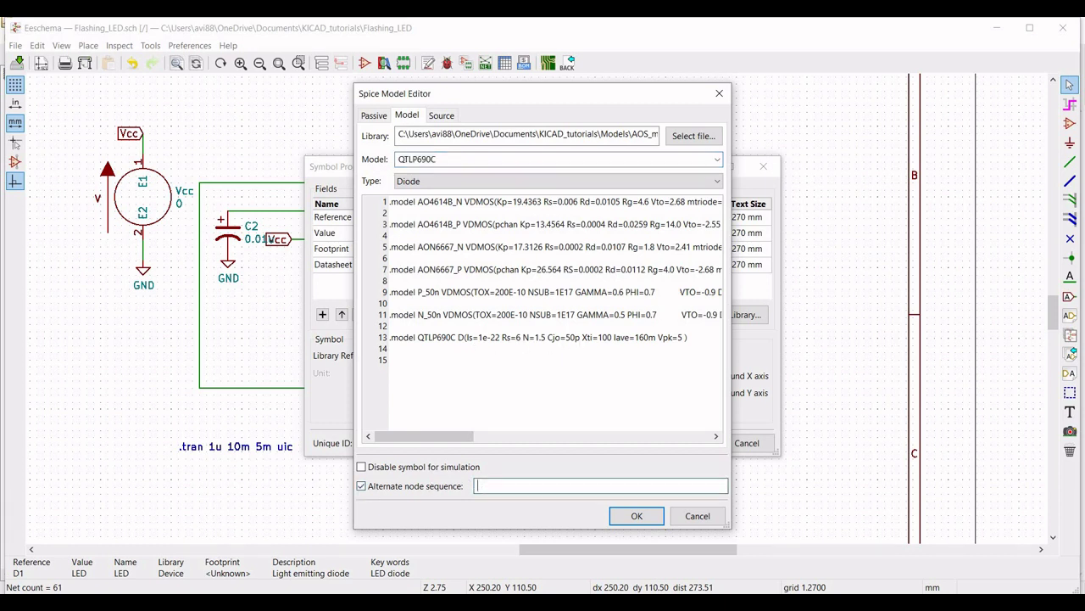
text(1 2)
click(636, 516)
click(681, 437)
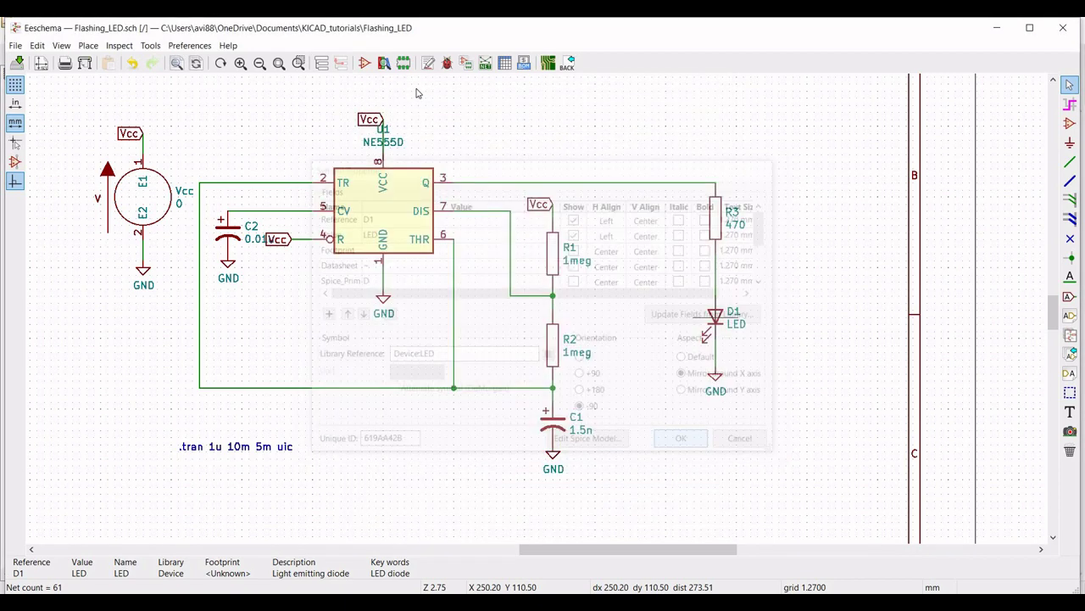
click(17, 63)
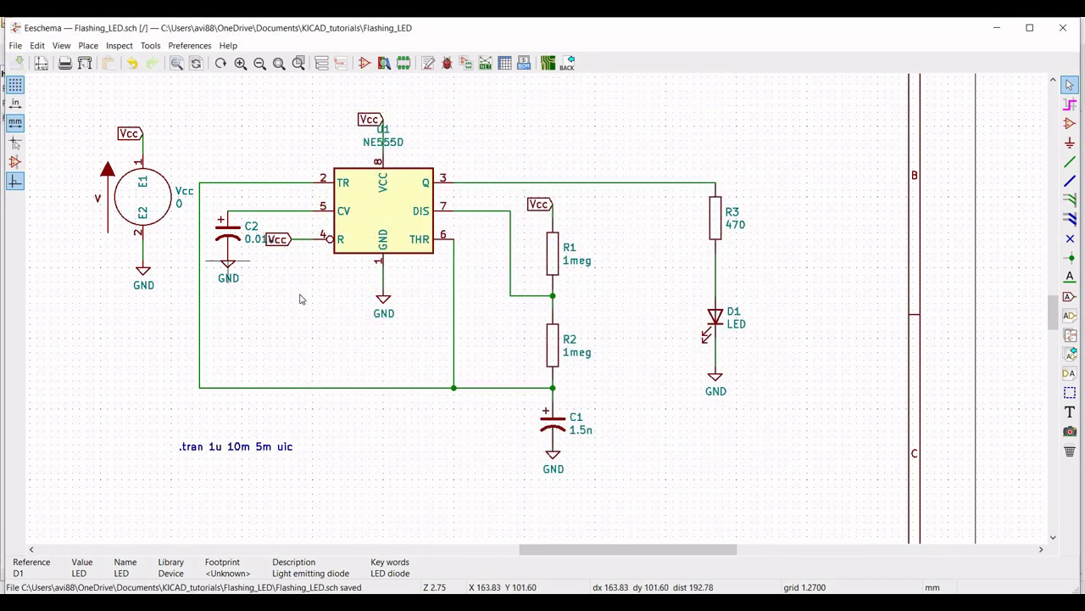
- Launch the Spice Simulator, run the transient analysis, and activate the Probe tool
click(150, 46)
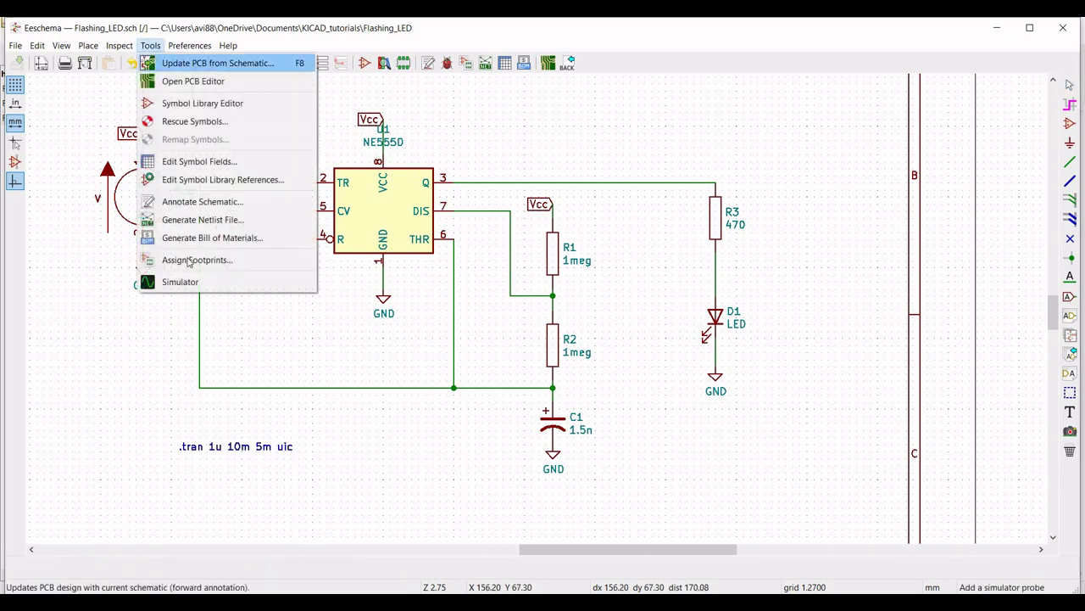
click(183, 281)
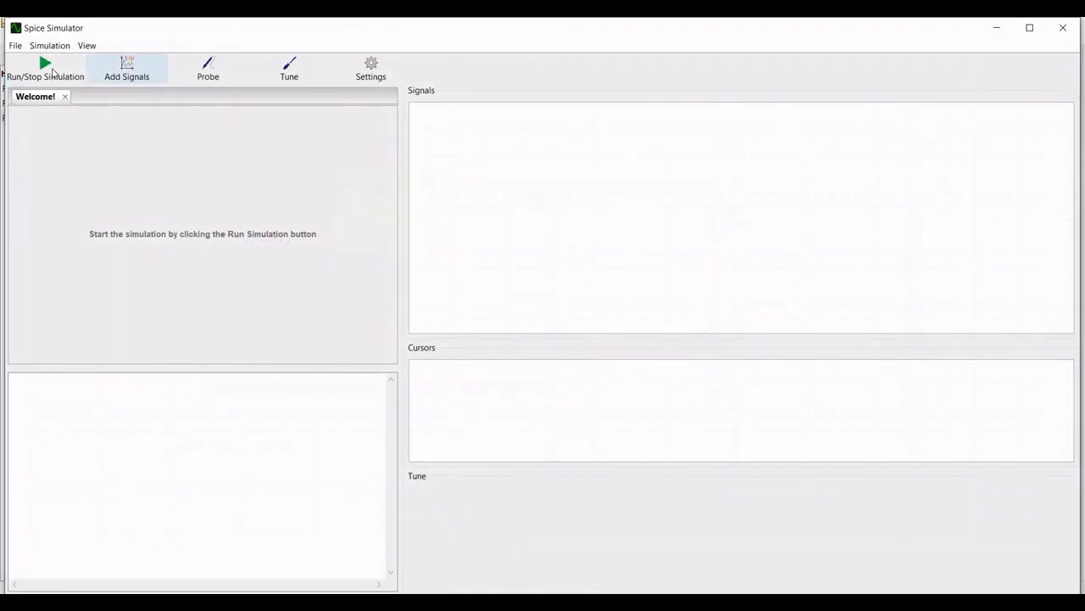
click(45, 67)
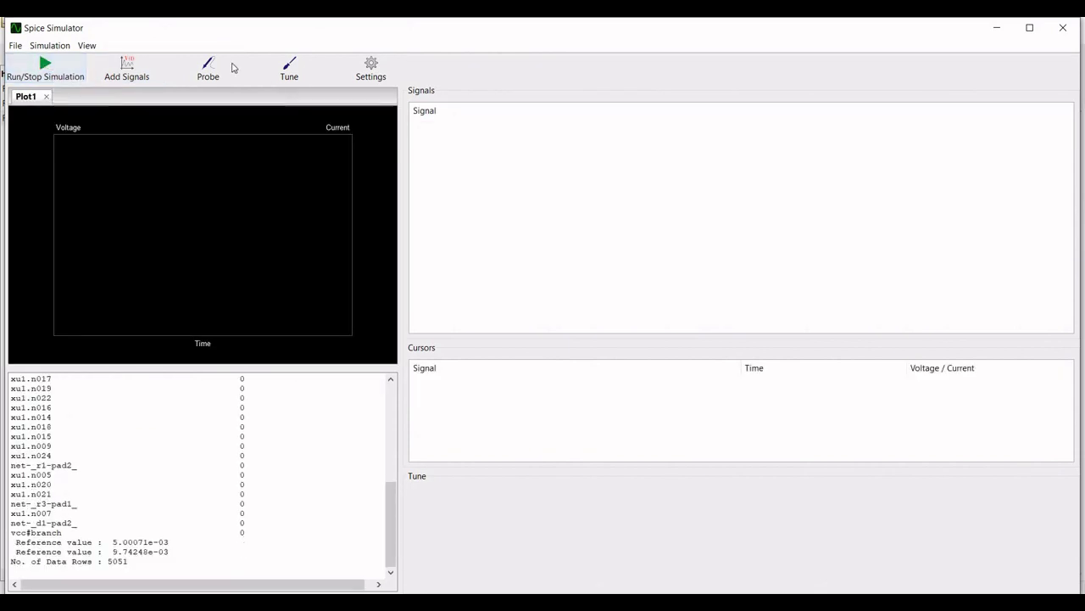
click(205, 72)
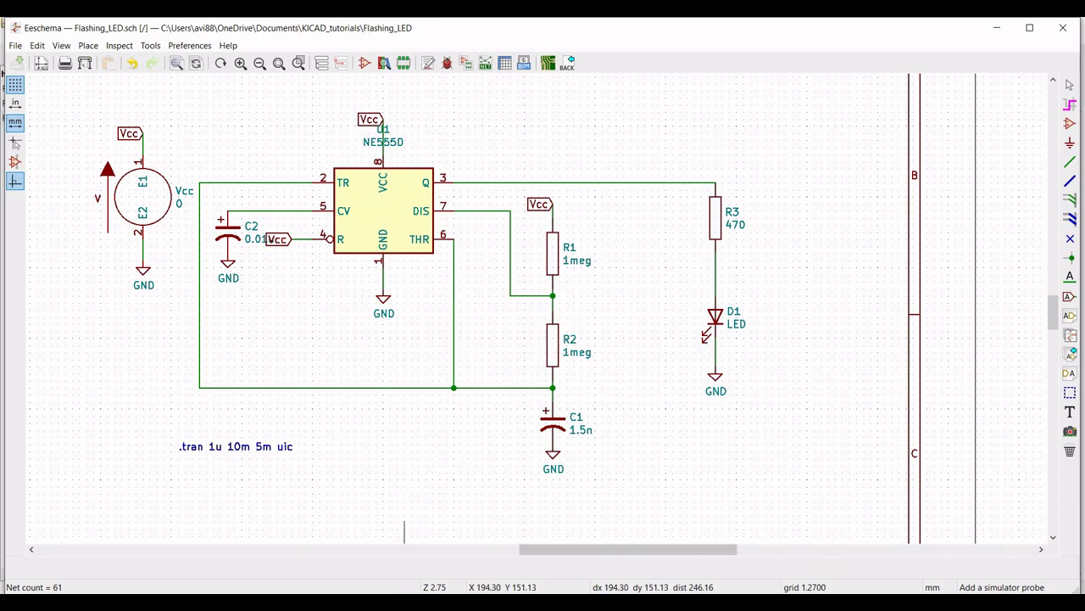
- Bring the Spice Simulator forward to view the R3 square wave and C1 ramp plots
click(552, 543)
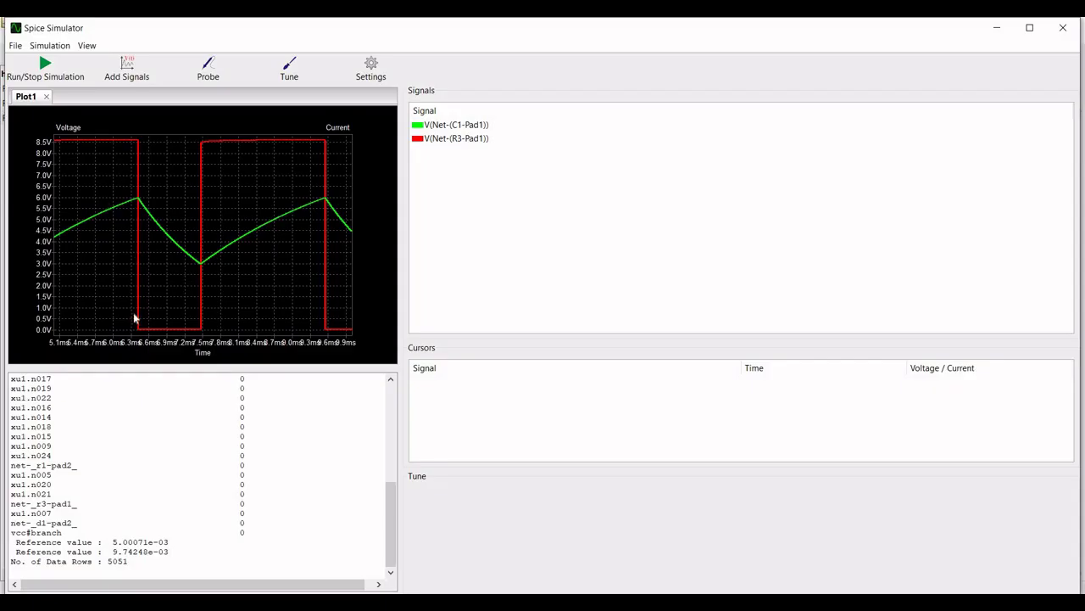